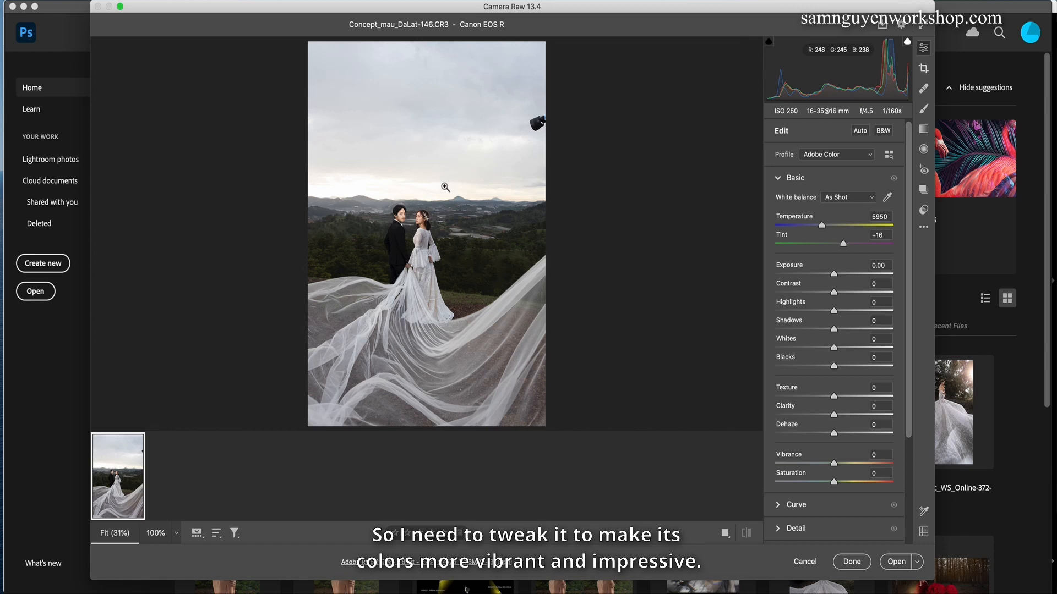
- Open the raw photo for layered editing and create a copy of it on a new layer above the Background
click(896, 562)
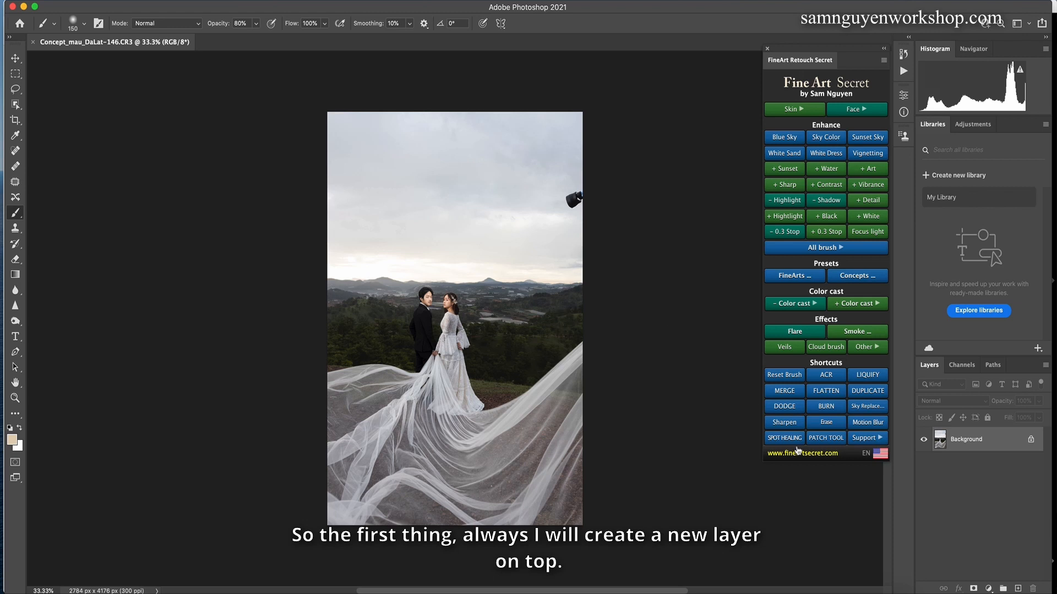
key(super+alt+shift+n)
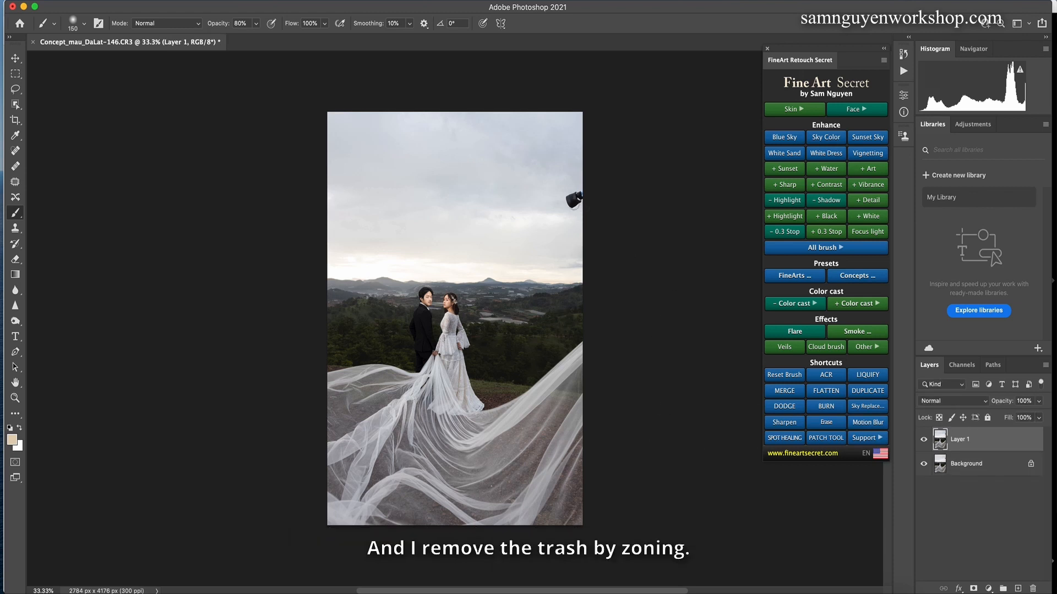
- Lasso the flash unit at the right edge of the sky on Layer 1 and erase it
key(l)
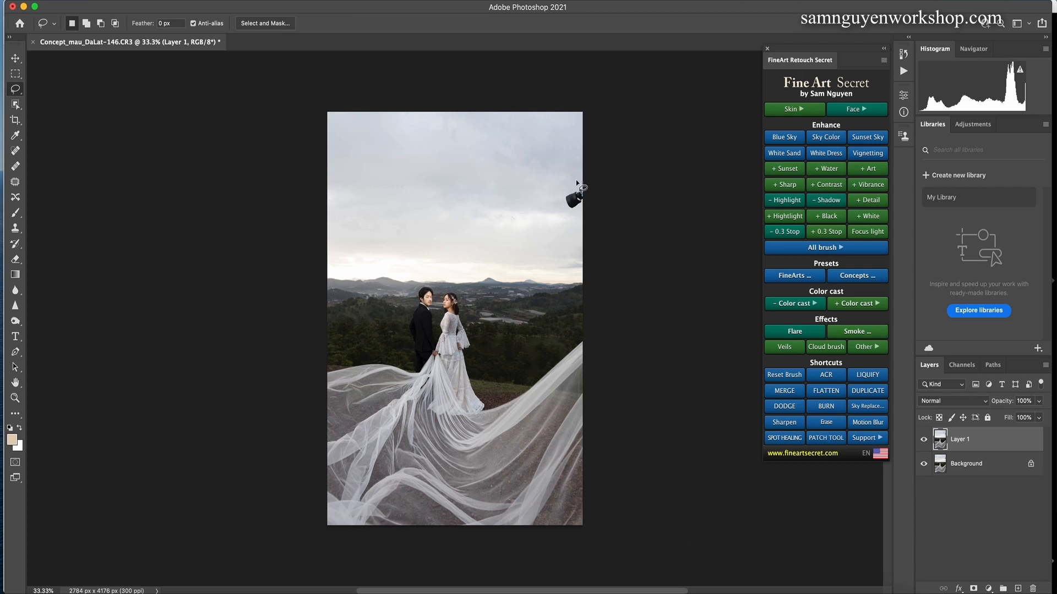
mouse_move(575, 179)
mouse_down()
mouse_move(605, 207)
mouse_move(603, 187)
mouse_up()
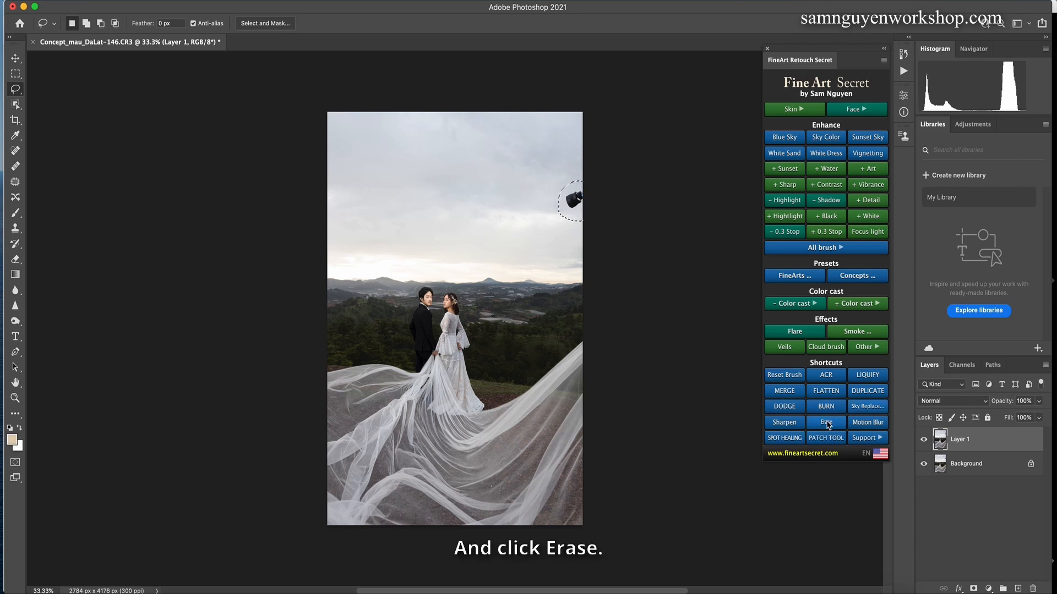
click(826, 423)
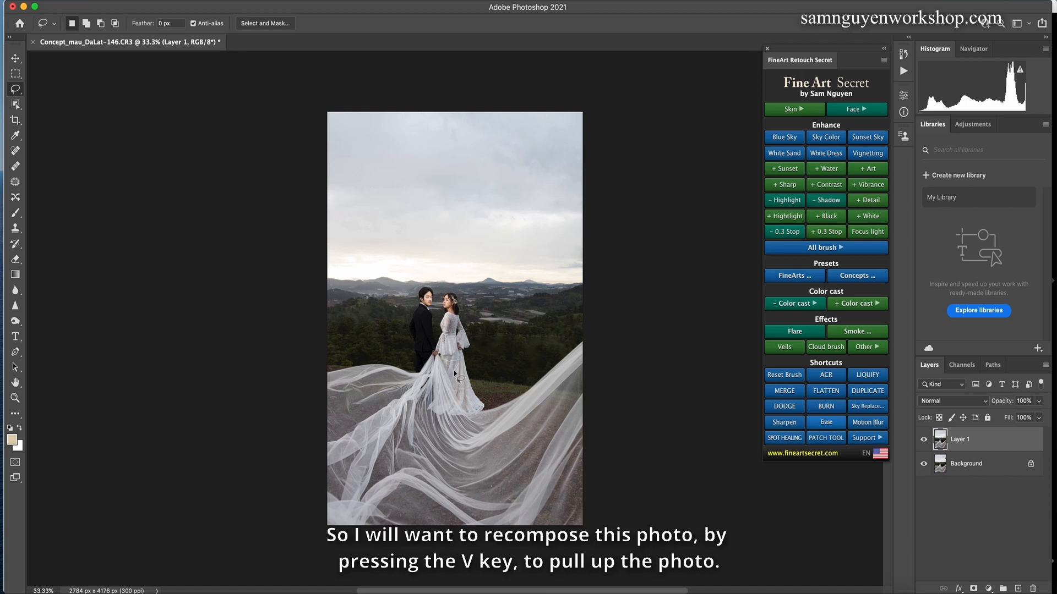
- Move Layer 1 upward to crop excess sky and stretch its lower part downward to about 126% height
key(v)
mouse_move(454, 369)
mouse_down()
mouse_move(453, 249)
mouse_move(454, 294)
mouse_move(453, 285)
mouse_up()
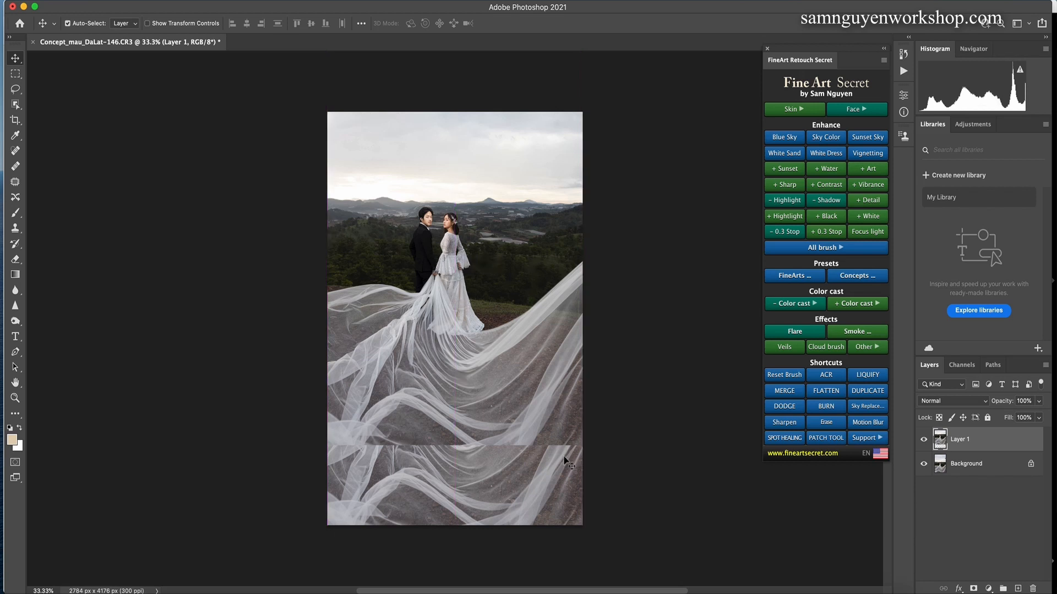
key(m)
drag(581, 524, 220, 280)
key(ctrl+t)
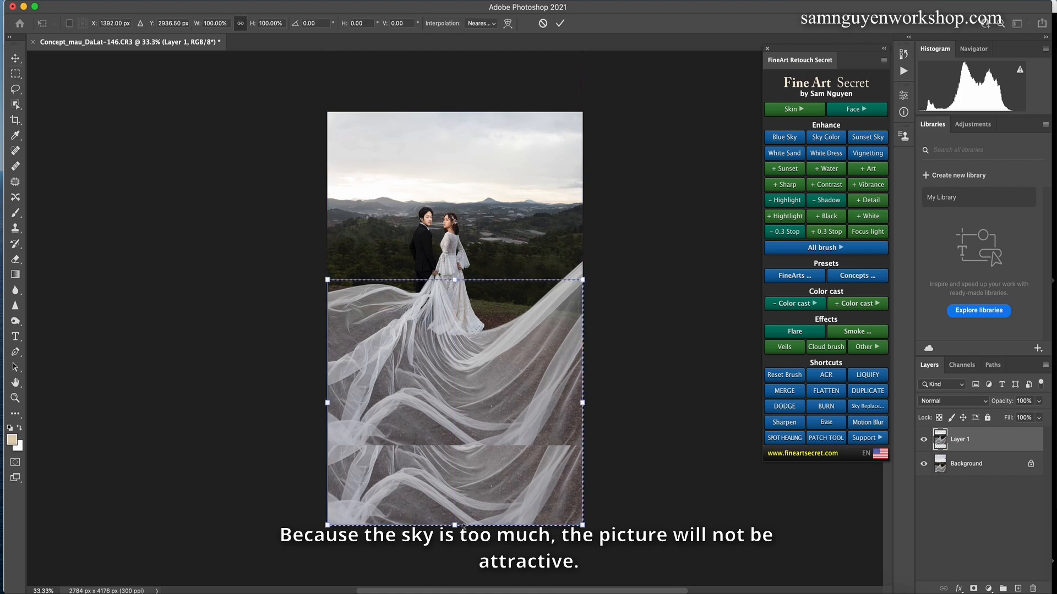
drag(455, 525, 450, 571)
key(ctrl+minus)
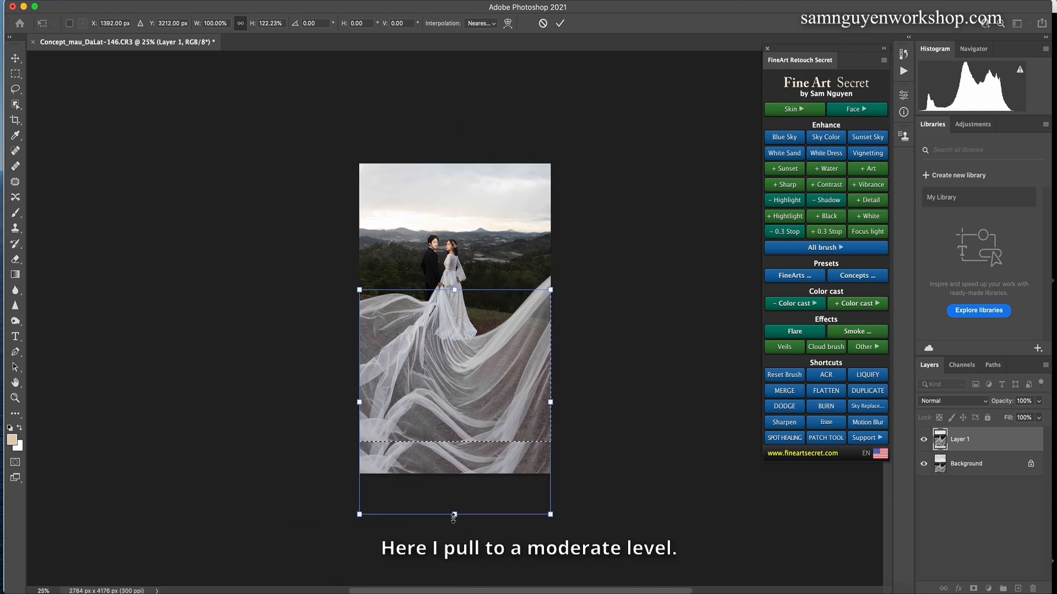
drag(454, 514, 453, 519)
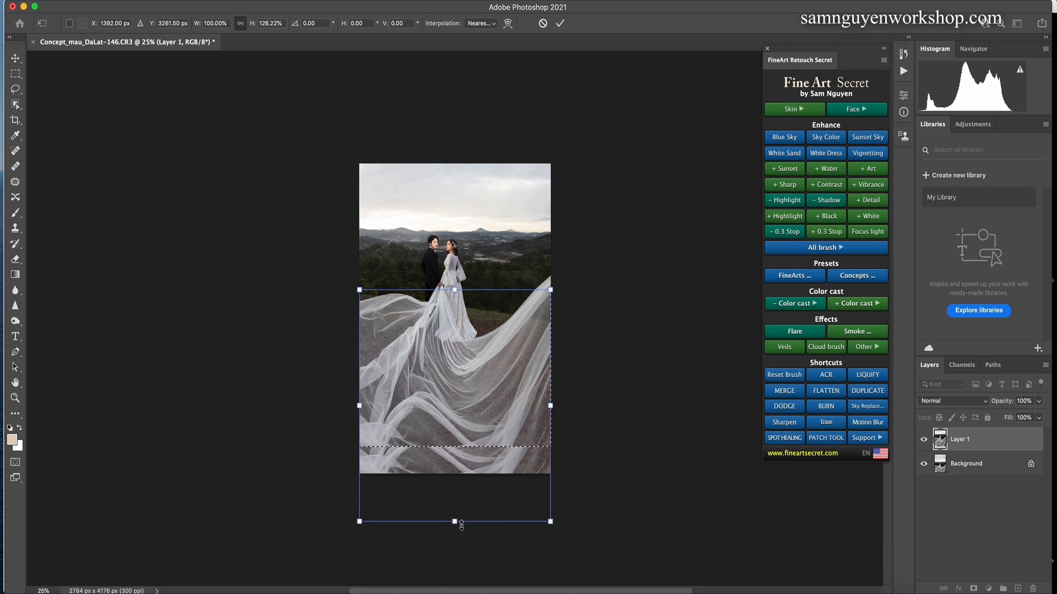
key(Return)
- Select the lower veil area and stretch it down to about 128% height to fill the frame, then clear the selection
drag(586, 502, 175, 343)
key(ctrl+t)
drag(455, 474, 455, 512)
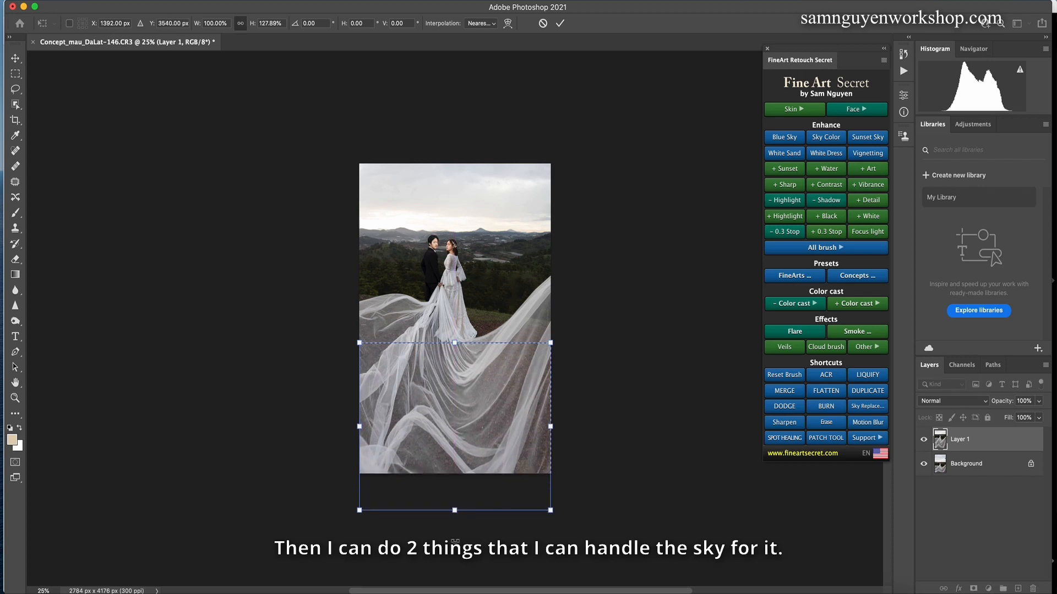
key(Return)
key(ctrl+d)
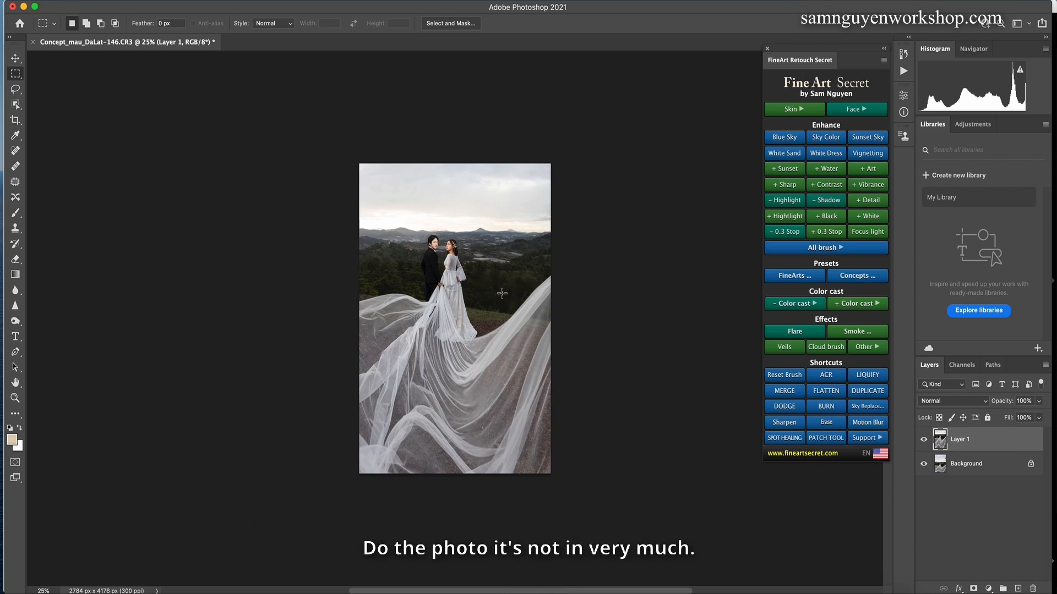
- Apply the - Shadow enhancement, reduce its layer opacity to about 49%, and compare the photo with and without it
click(821, 202)
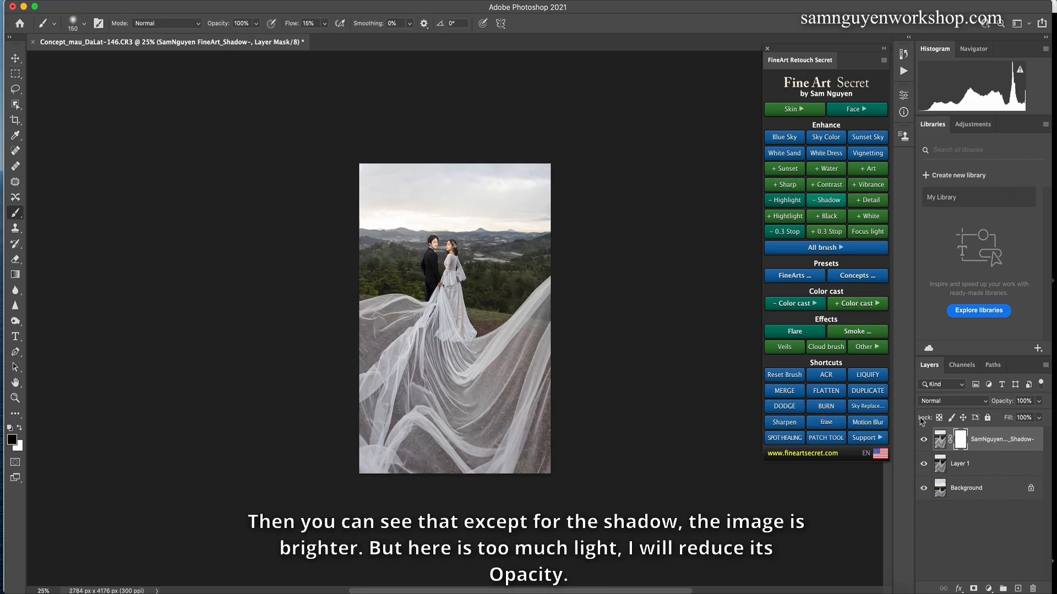
click(924, 440)
click(924, 440)
drag(1038, 401, 1011, 418)
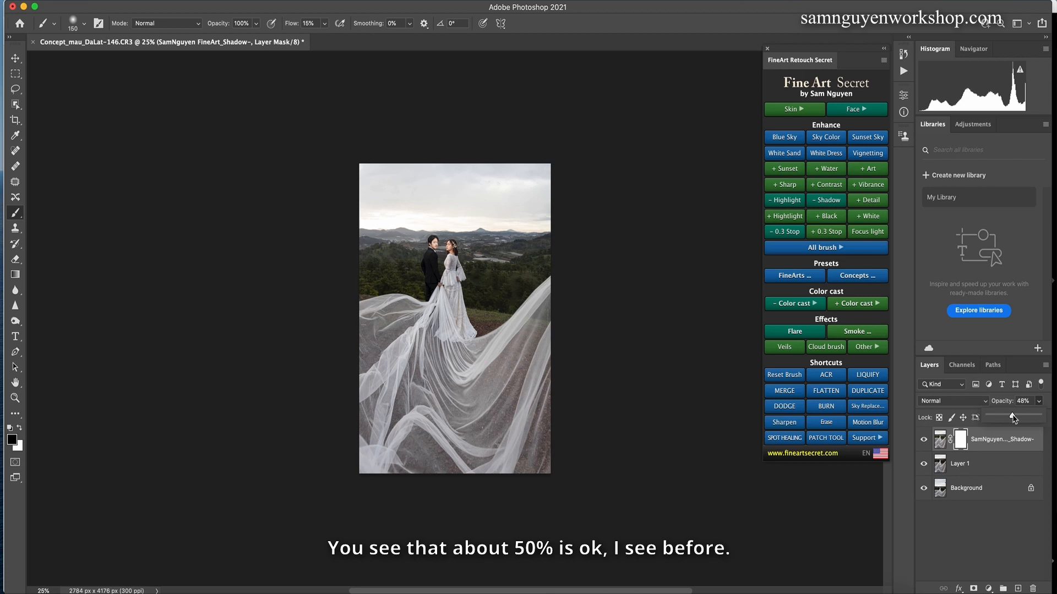
click(924, 440)
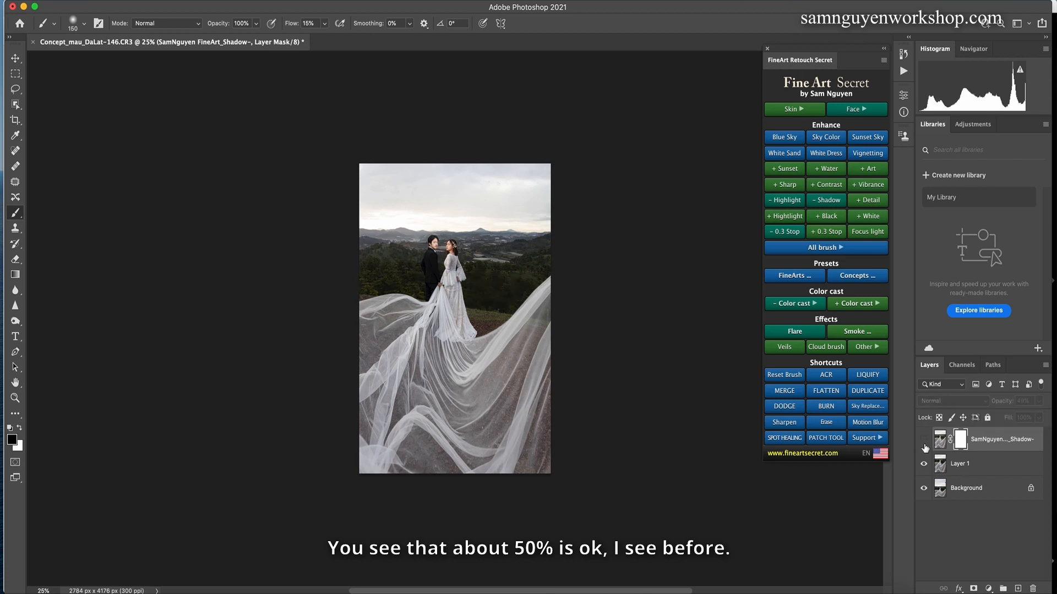
click(924, 440)
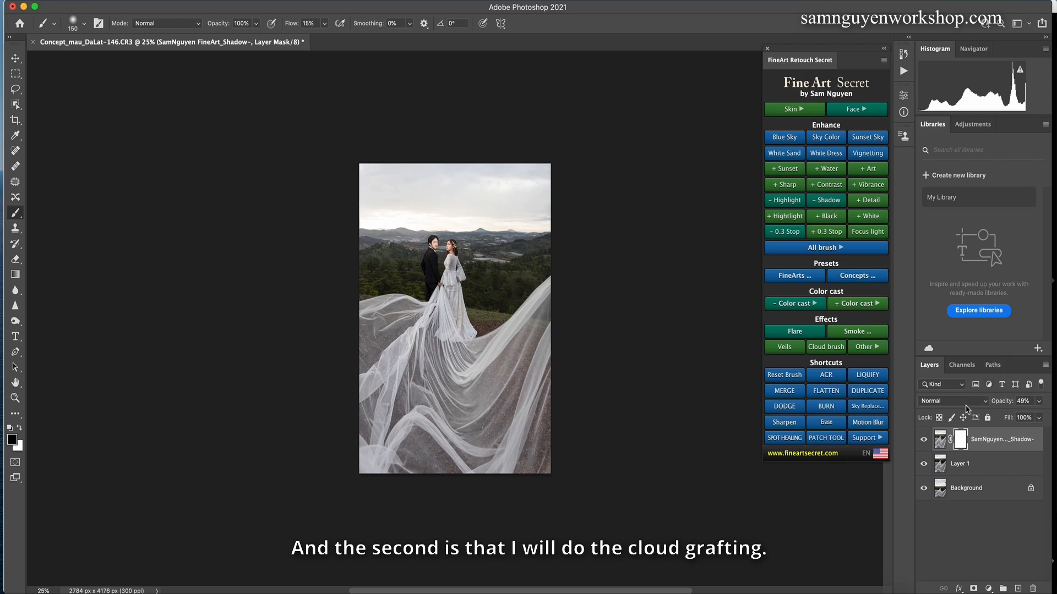
- Merge the visible result into a new layer and start the Sunset Sky enhancement on it
key(super+equal)
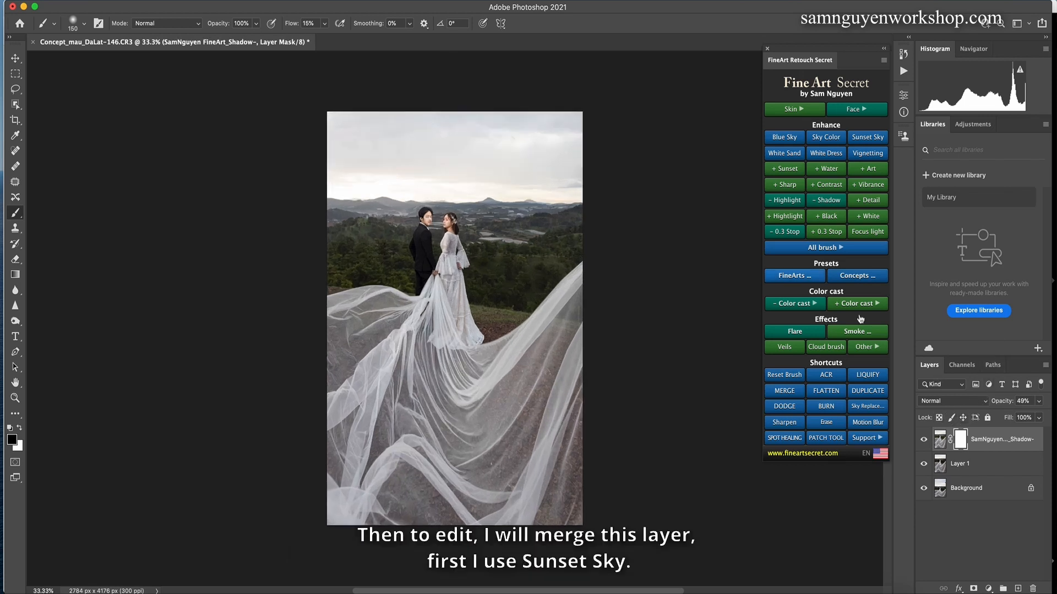
click(784, 394)
click(872, 140)
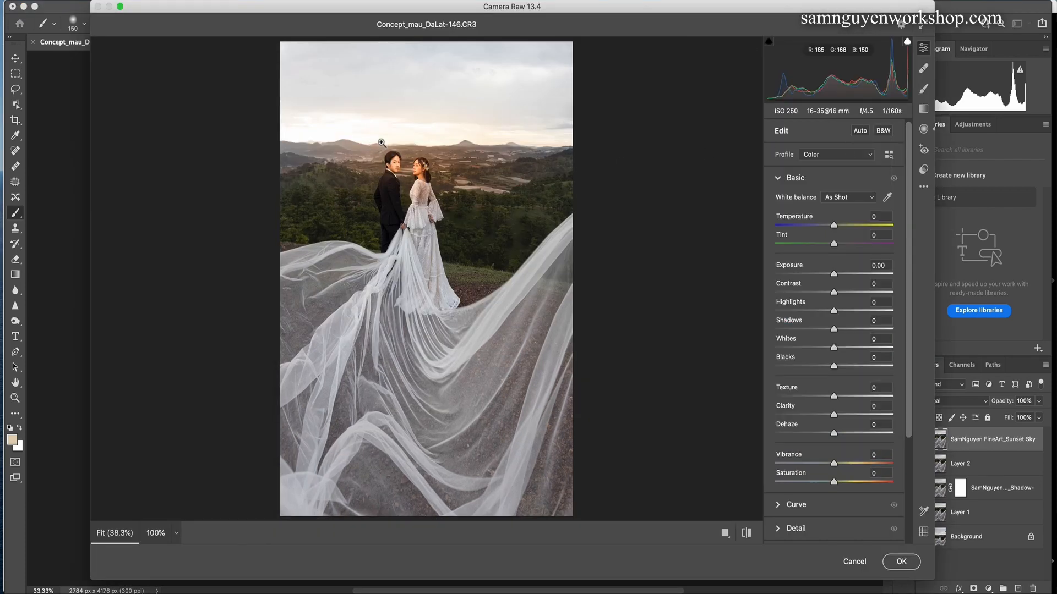
- Place a warm radial filter with Temperature +20 and widen it into a flat ellipse across the sky above the mountains
key(j)
drag(427, 165, 396, 115)
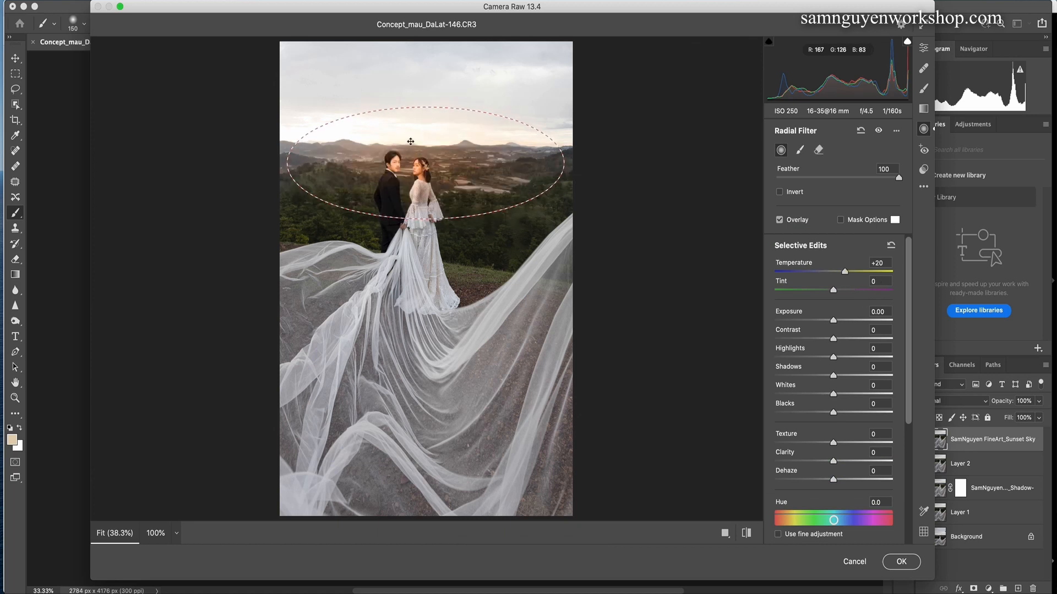
drag(537, 113, 627, 114)
drag(396, 167, 347, 125)
drag(574, 116, 681, 116)
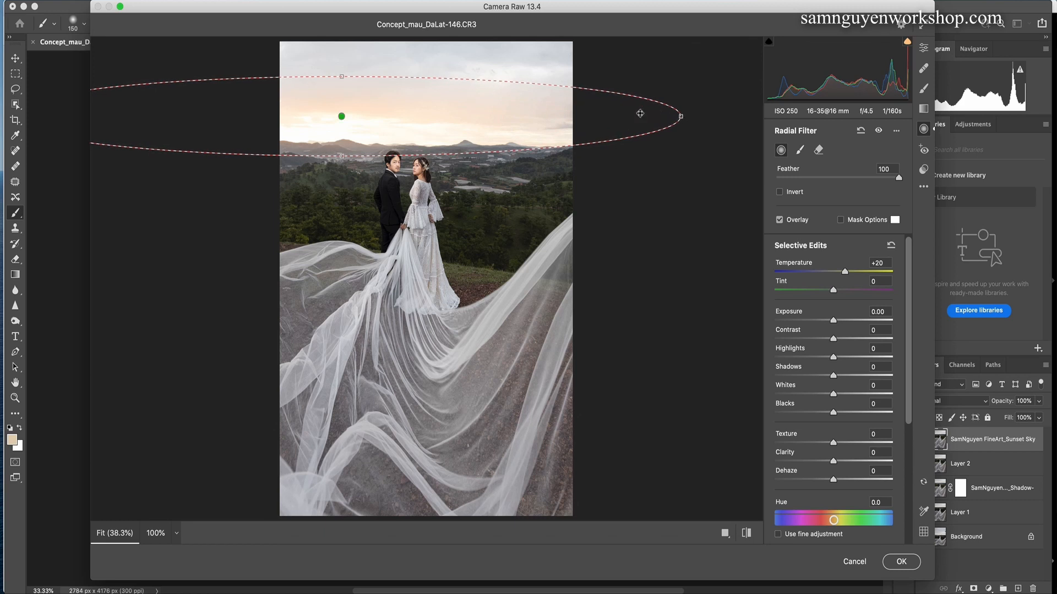
- Duplicate the warm radial filter to intensify the sunset, apply the adjustment, and compare the sky before and after
right_click(342, 118)
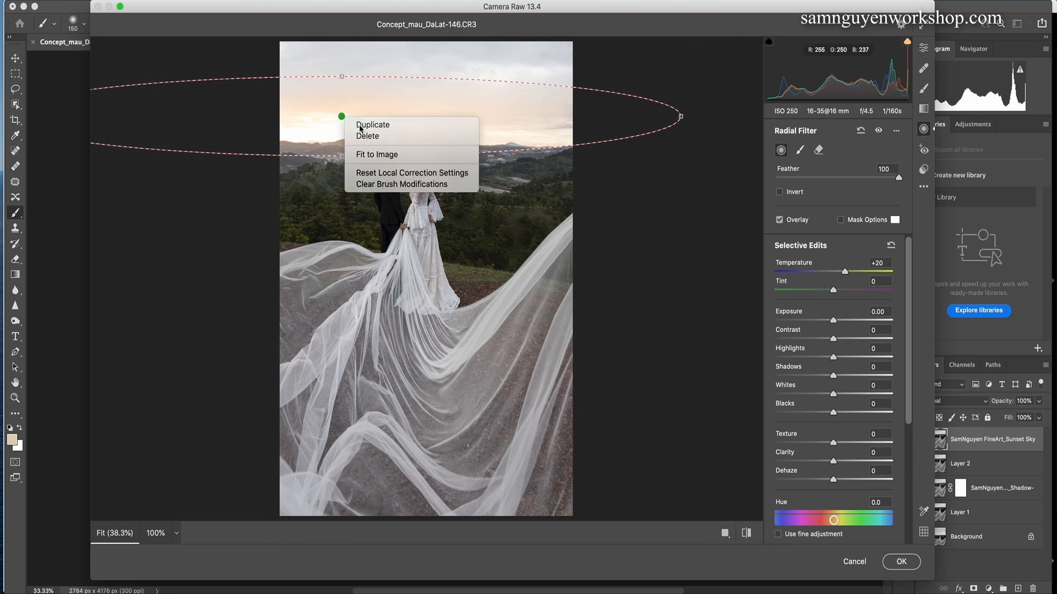
click(358, 128)
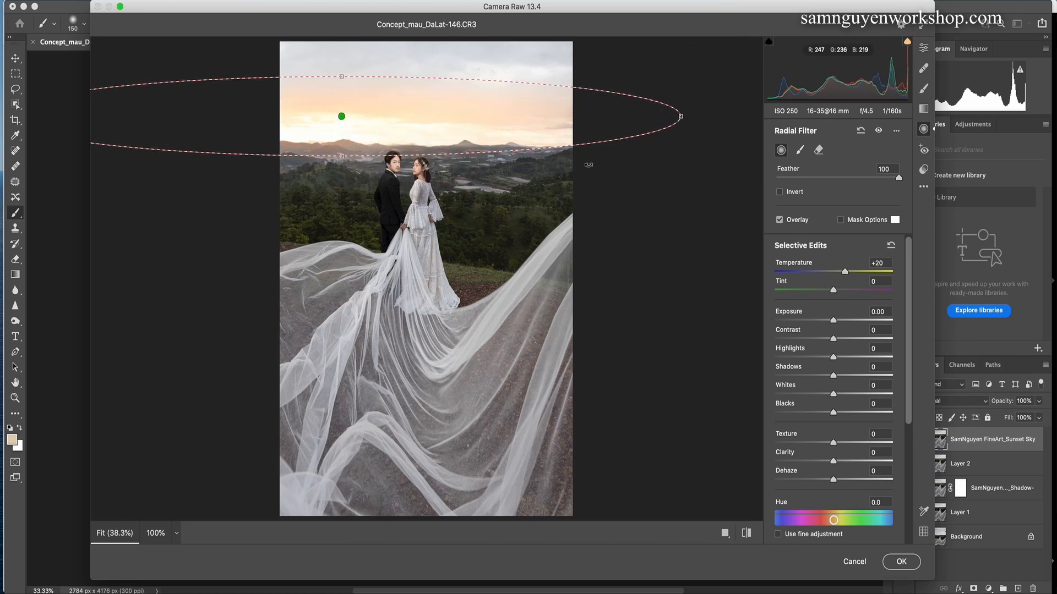
click(893, 562)
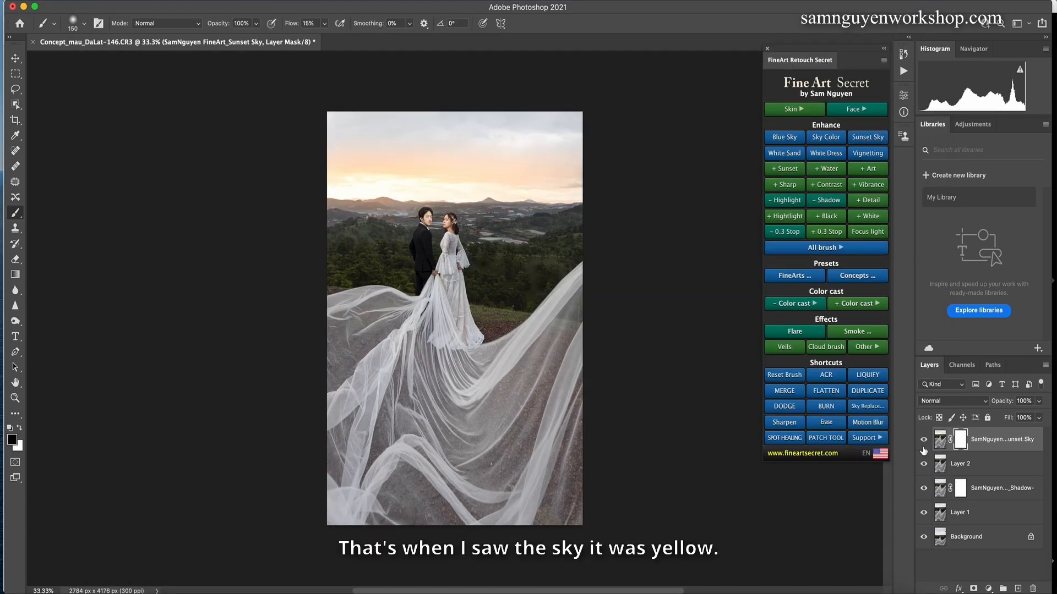
click(923, 441)
click(924, 441)
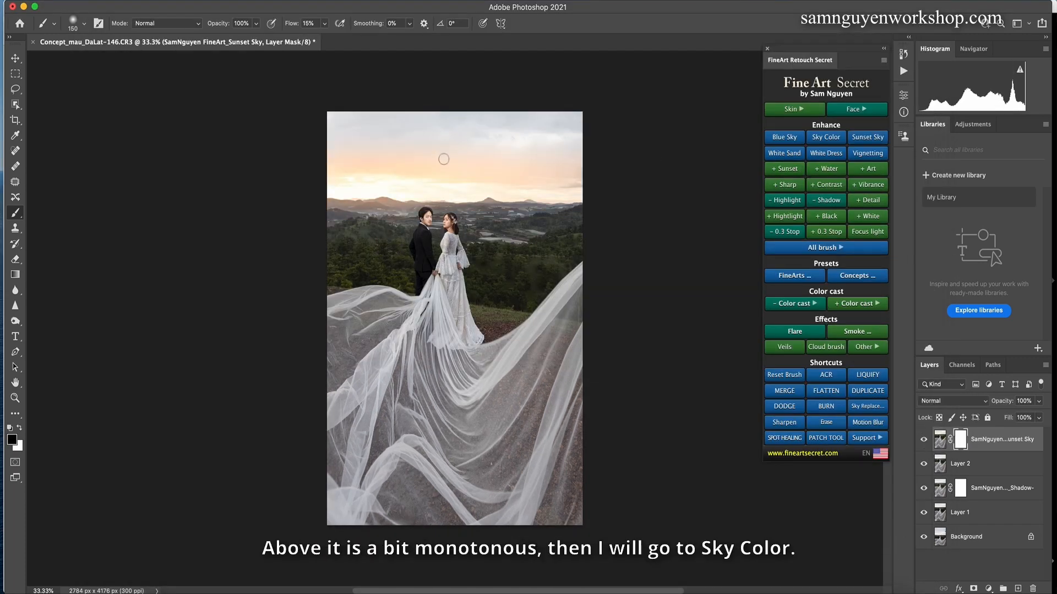
- Start the Sky Color enhancement and spread a radial filter with Temperature -20 and Tint +35 widely over the upper sky
click(824, 139)
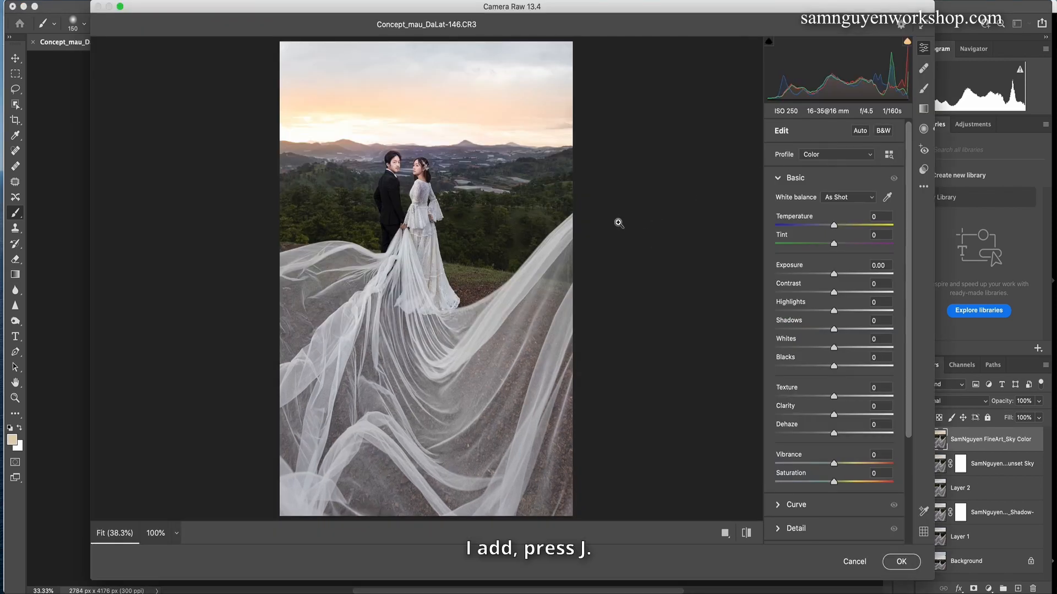
key(j)
drag(425, 148, 545, 207)
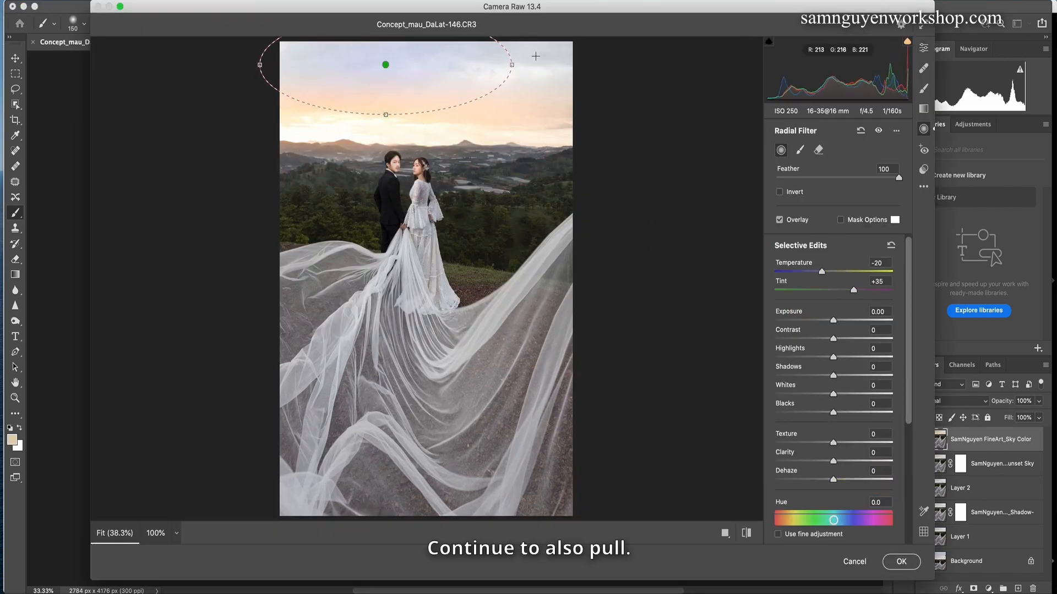
drag(516, 62, 694, 57)
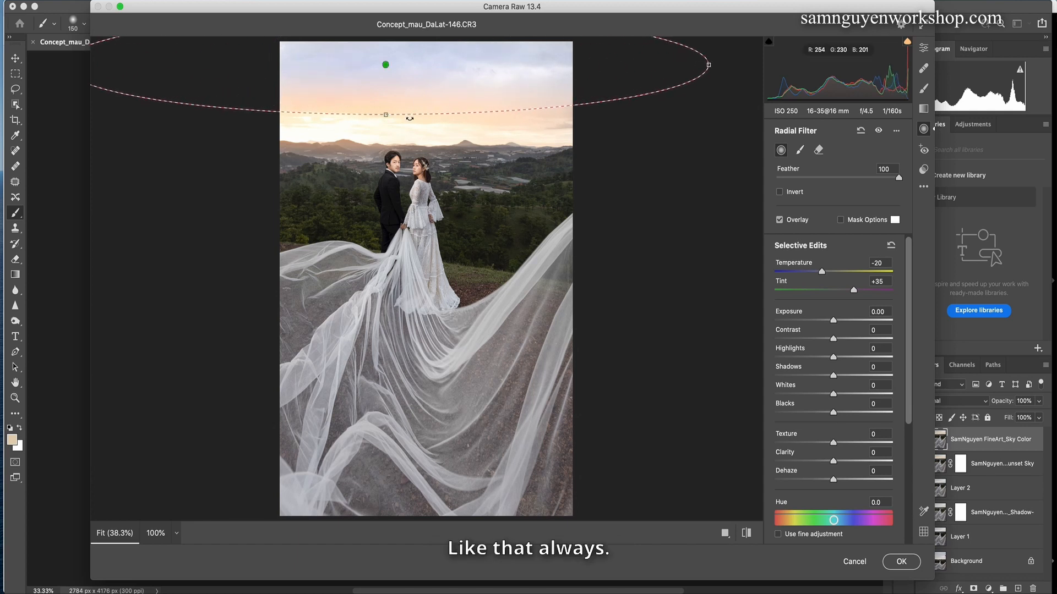
drag(386, 116, 378, 141)
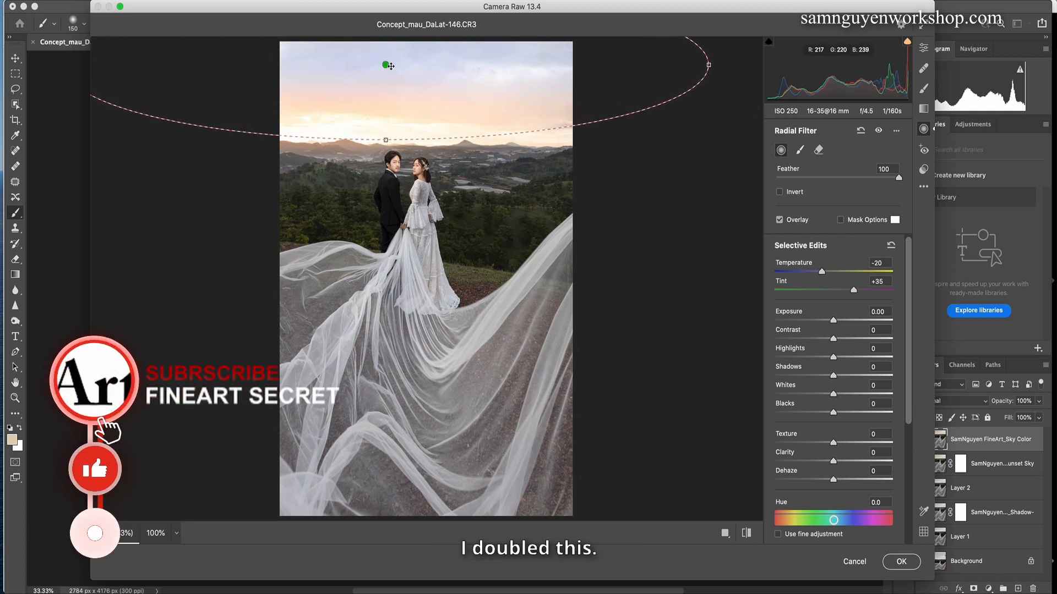
- Duplicate the Sky Color radial filter to strengthen the blue-violet tint and apply the adjustment
right_click(386, 65)
click(410, 72)
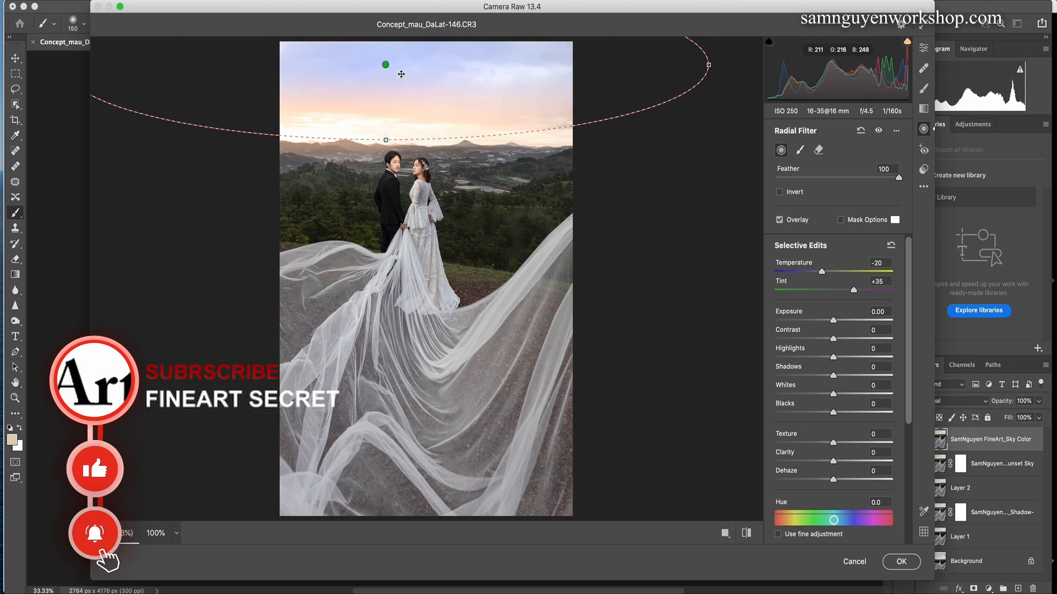
click(901, 562)
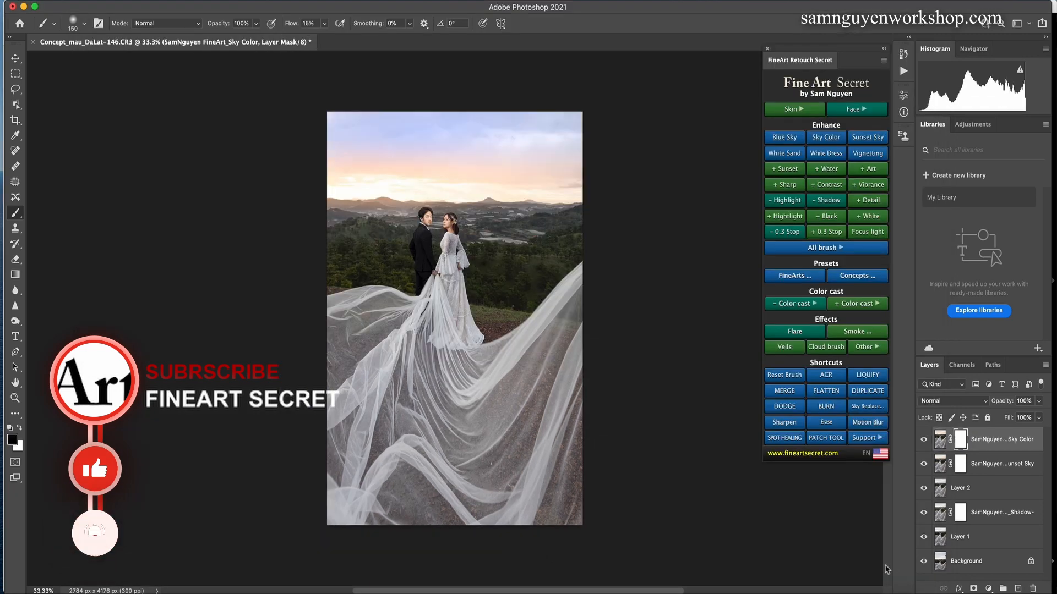
- Put the Sky Color layer in its own group and toggle the group's visibility to compare the sky
click(939, 446)
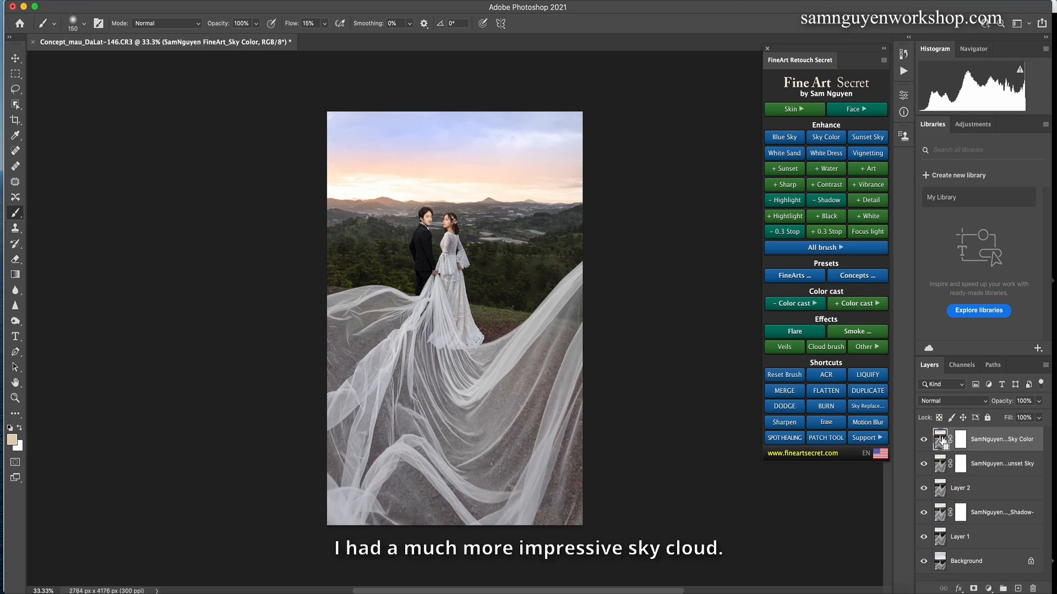
key(super+g)
click(924, 435)
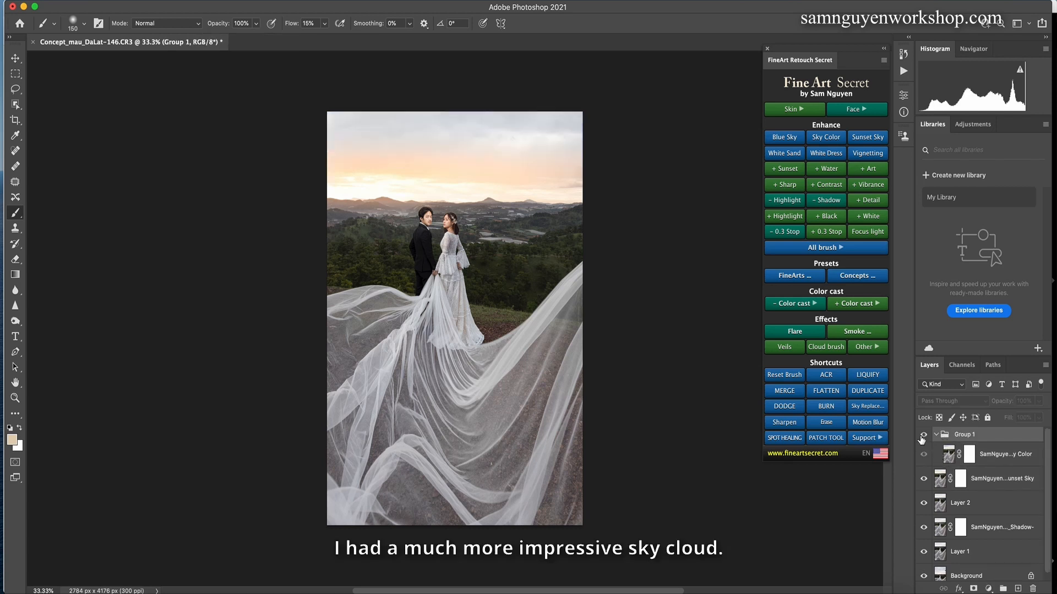
click(923, 435)
- Group the Sunset Sky layer together with the Sky Color group and toggle their visibility to compare both sky effects
click(939, 480)
key(super+g)
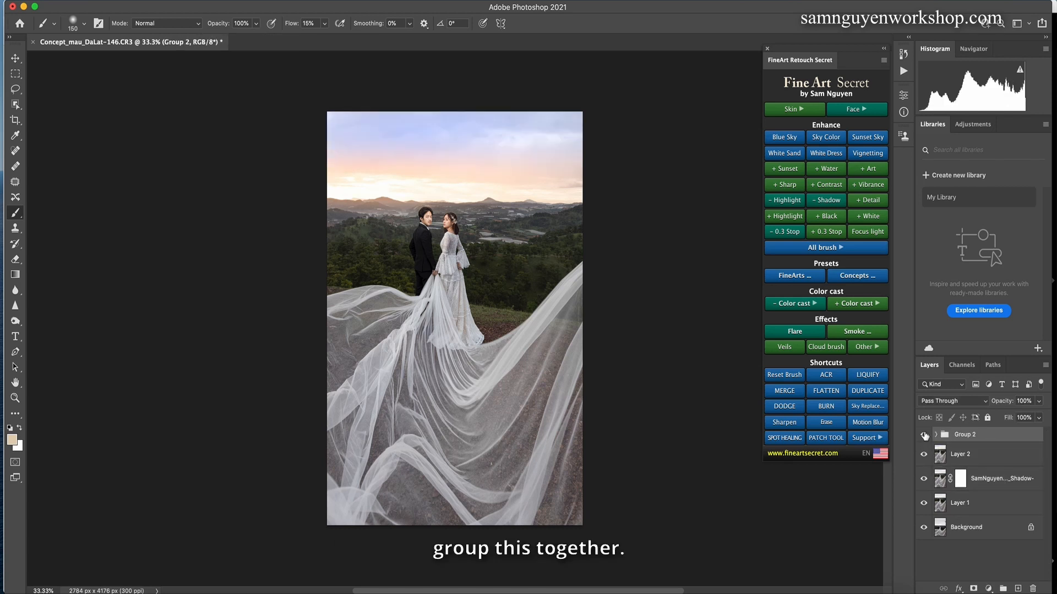
click(923, 435)
click(922, 435)
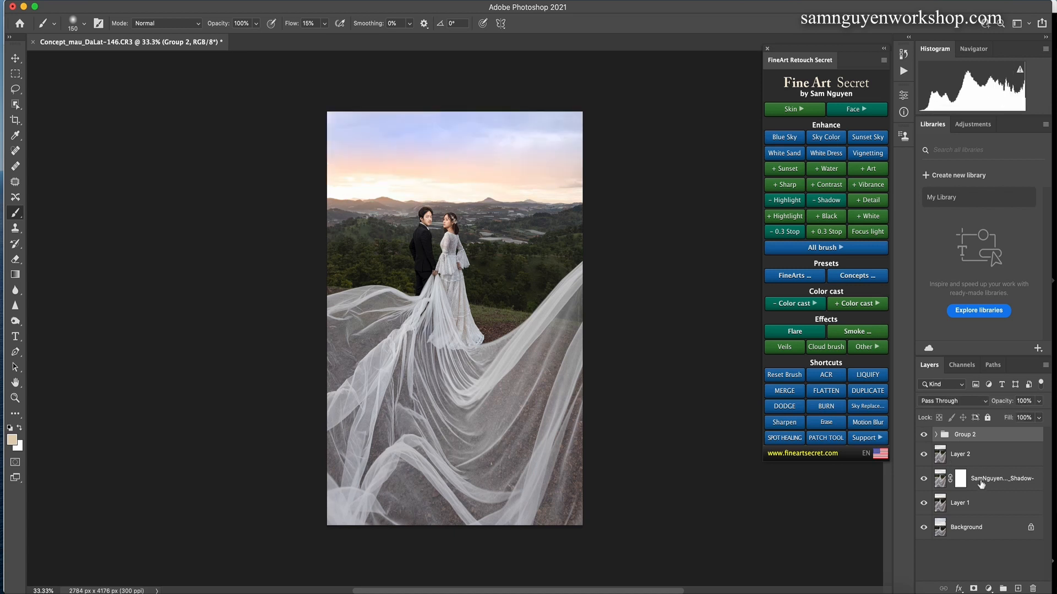
- Combine all edit layers above the Background into one merged layer and hide it to compare with the original photo
shift+click(983, 511)
key(super+g)
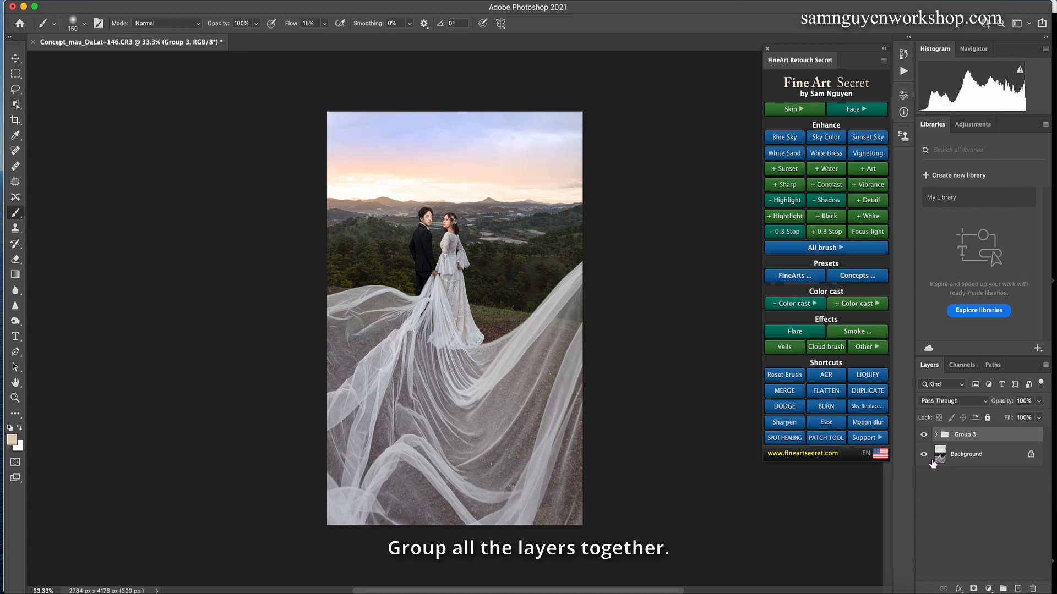
click(924, 440)
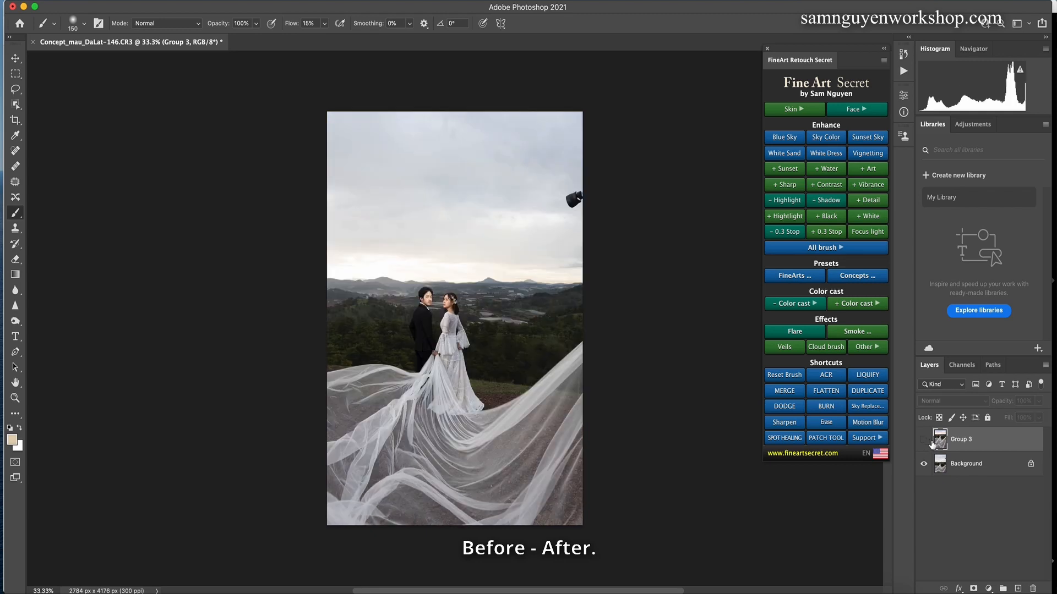
- Show the merged edit layer again and examine the couple and the sky close up and as a whole
click(923, 439)
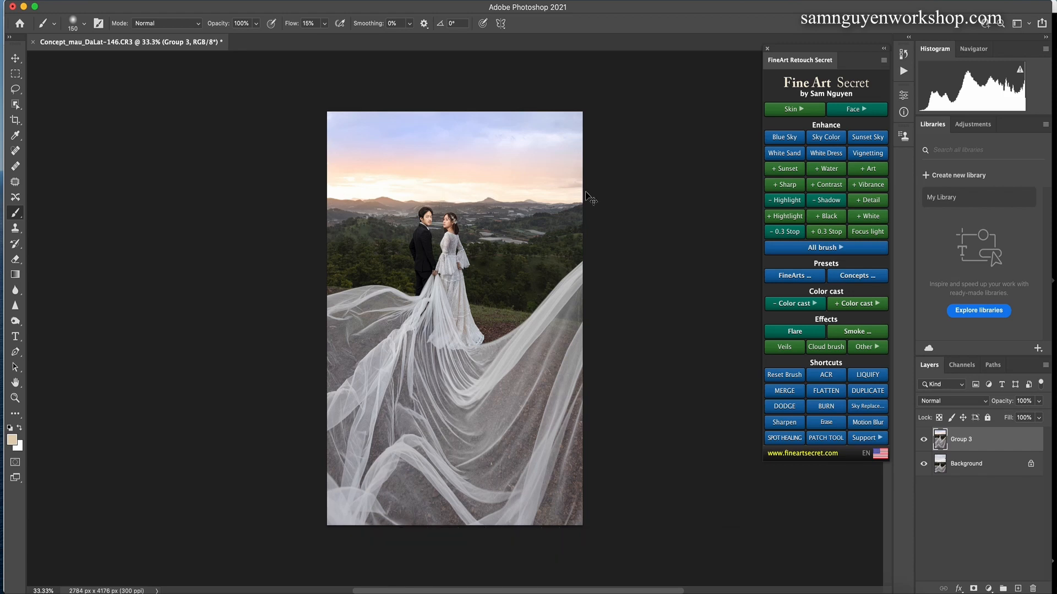
key(super+plus)
key(super+plus)
drag(471, 277, 527, 363)
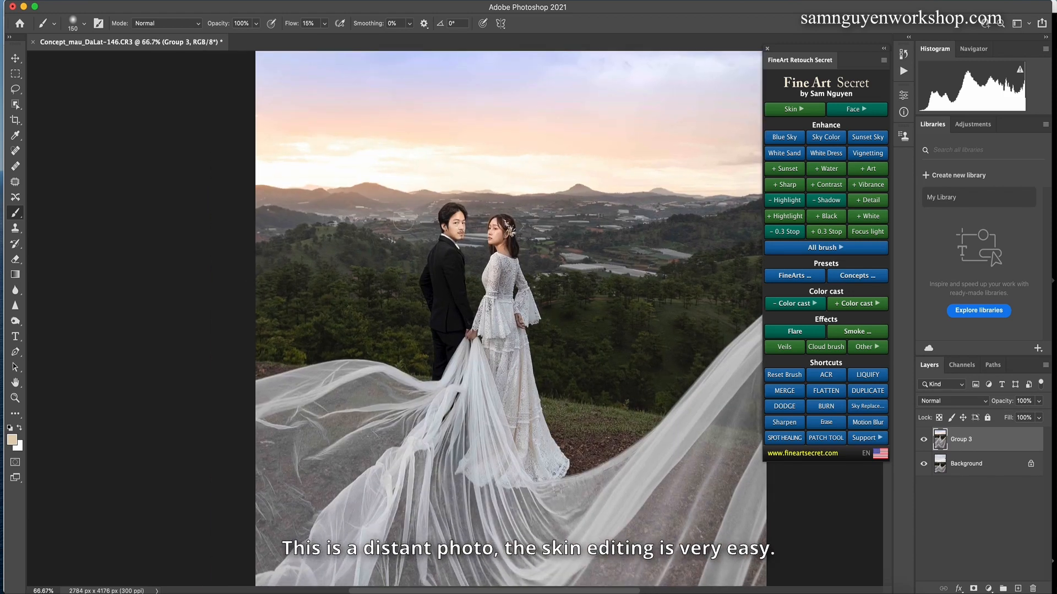
key(super+minus)
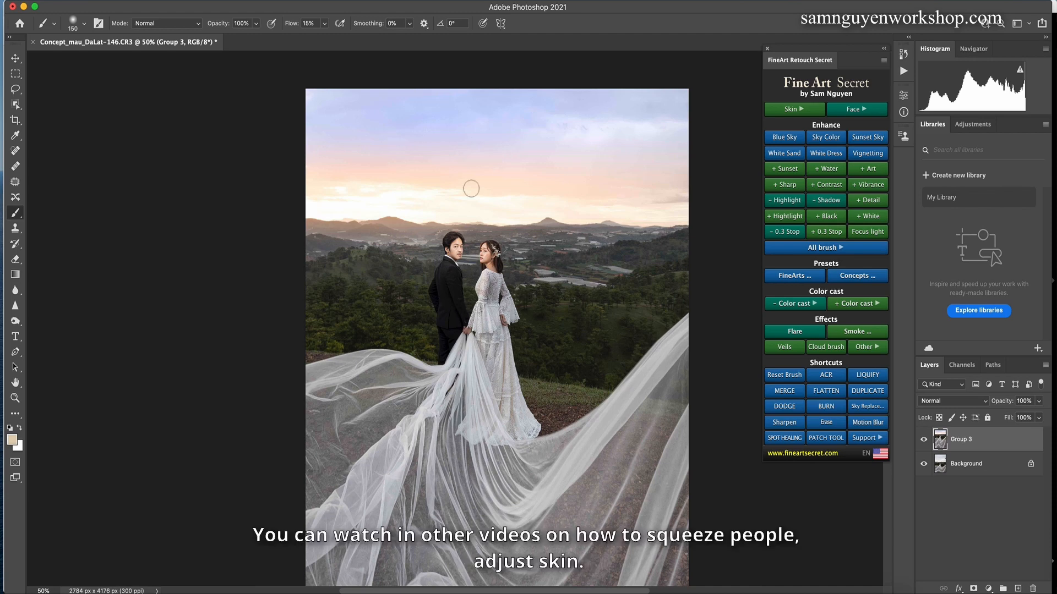
key(super+minus)
key(super+minus)
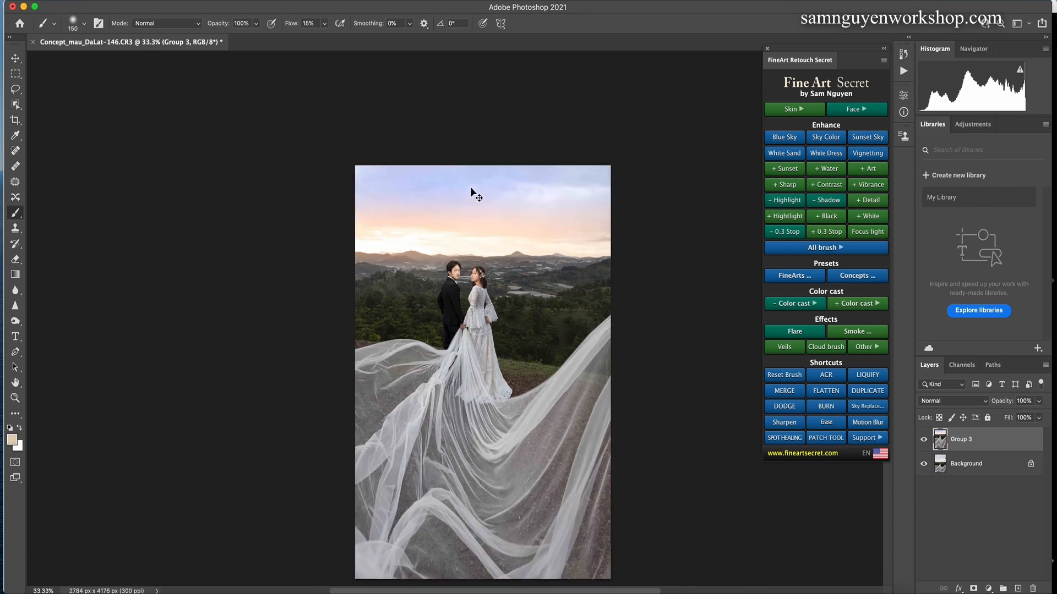
key(super+plus)
key(super+plus)
drag(529, 372, 521, 367)
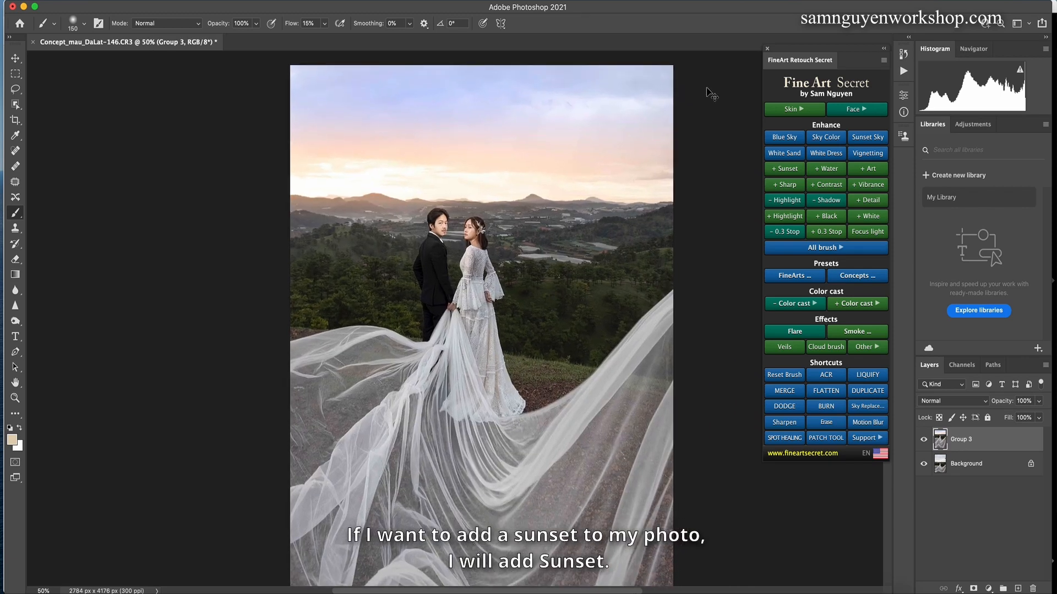
key(super+minus)
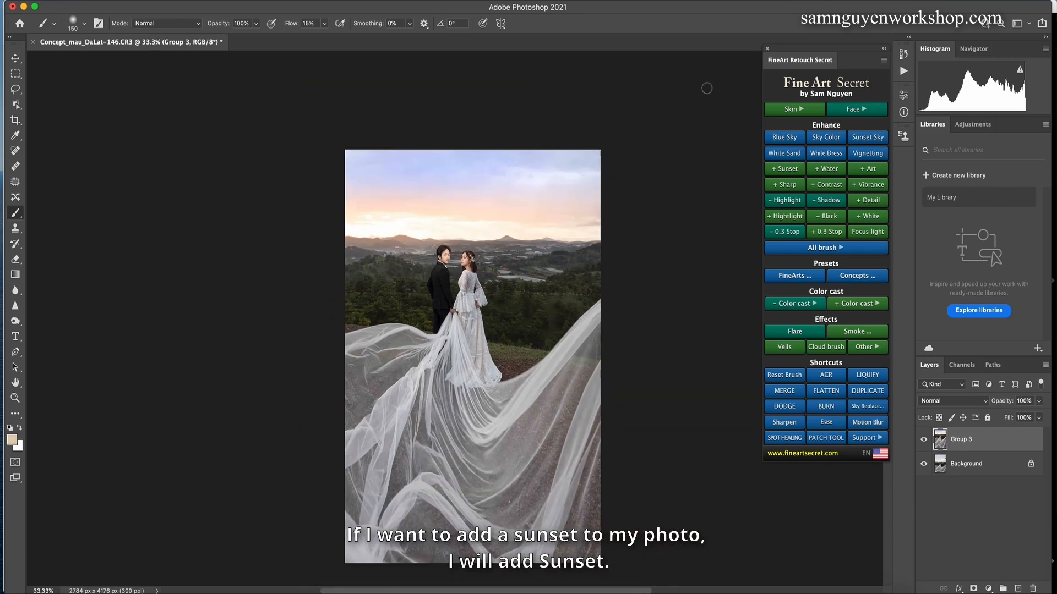
- Apply the + Sunset effect to the photo and toggle its layer's visibility to compare the golden tint
click(782, 171)
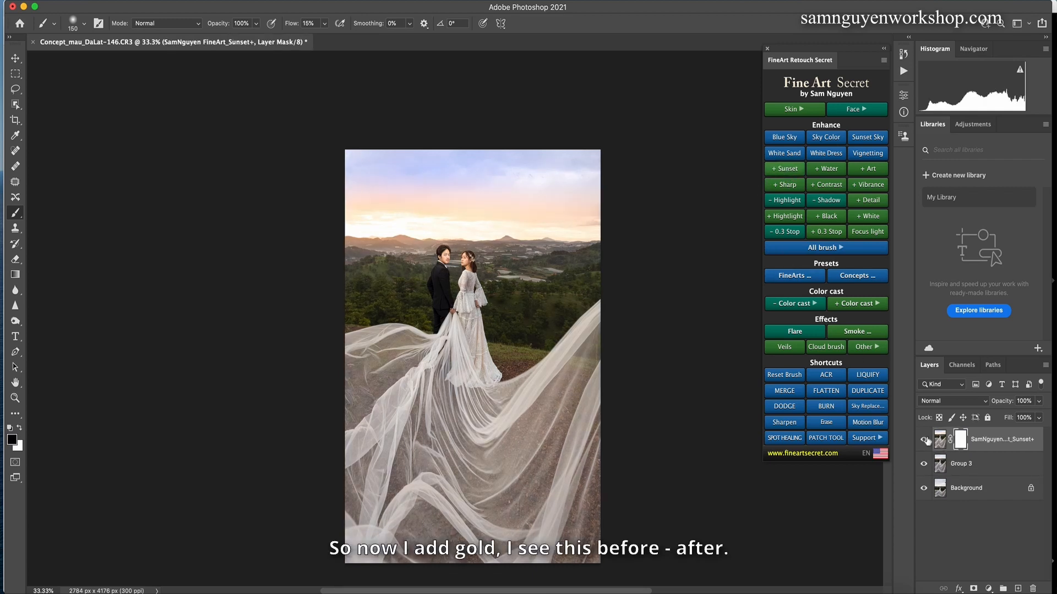
click(925, 441)
click(926, 442)
- Mask the Sunset+ tint off the couple's heads and upper bodies with a soft black brush at 70% opacity
key(super+plus)
key(super+plus)
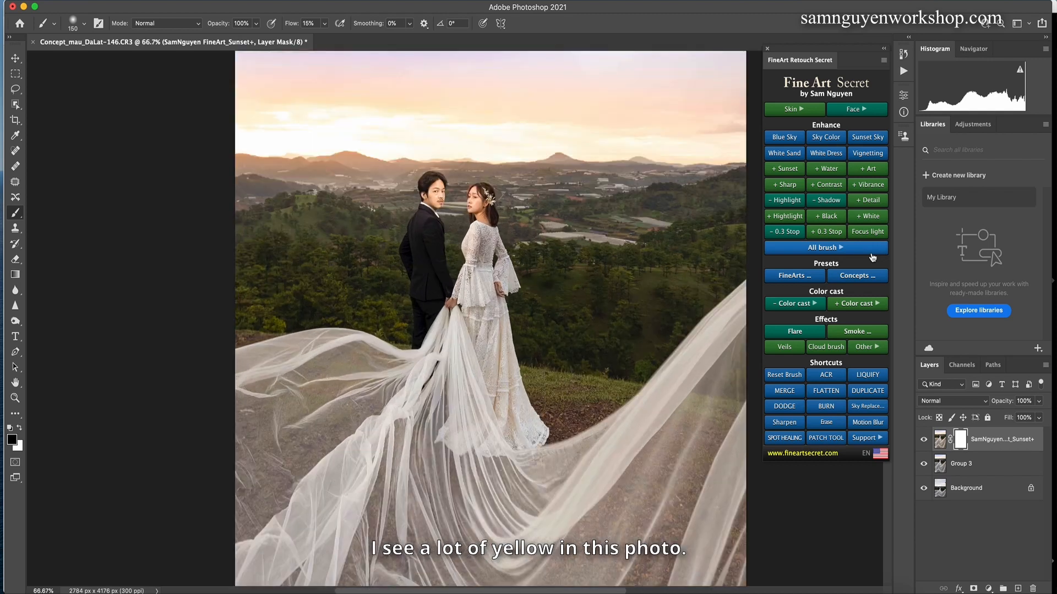
drag(472, 356, 514, 390)
click(782, 375)
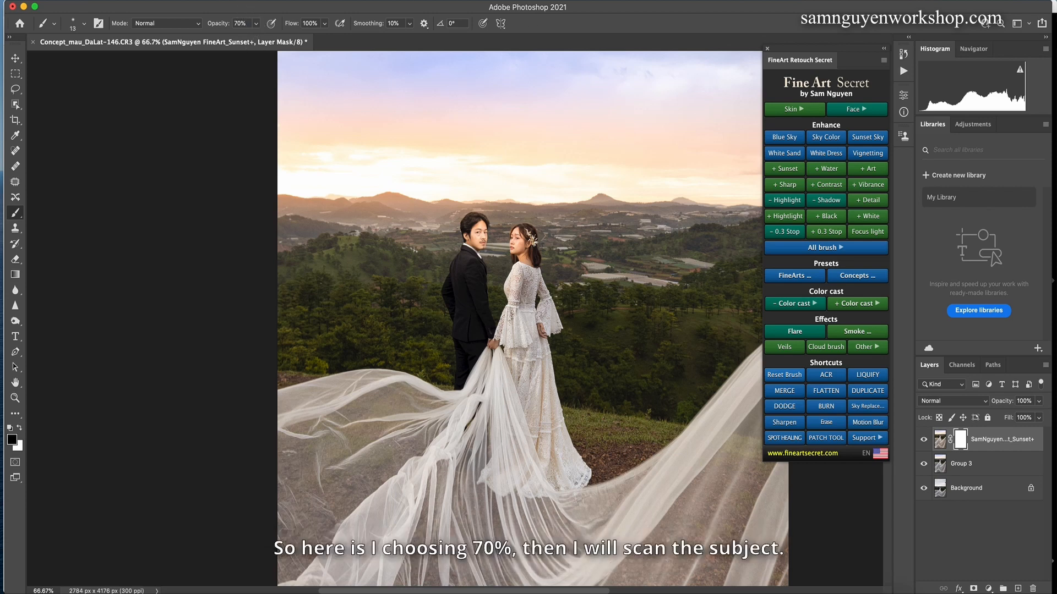
key(bracketright)
key(bracketright)
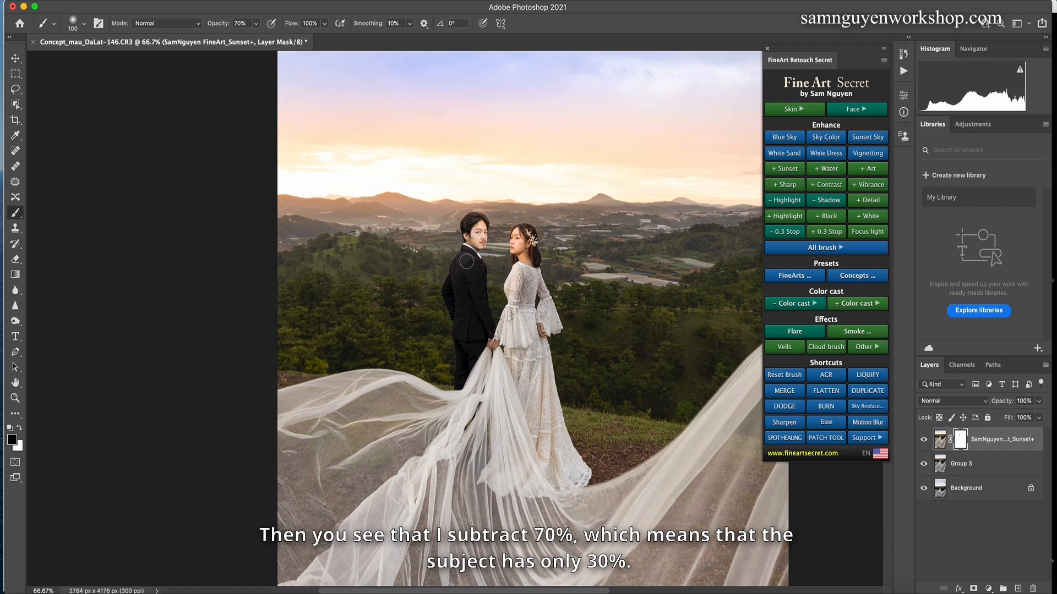
key(bracketright)
key(bracketright)
key(bracketright)
key(bracketleft)
key(bracketleft)
key(bracketleft)
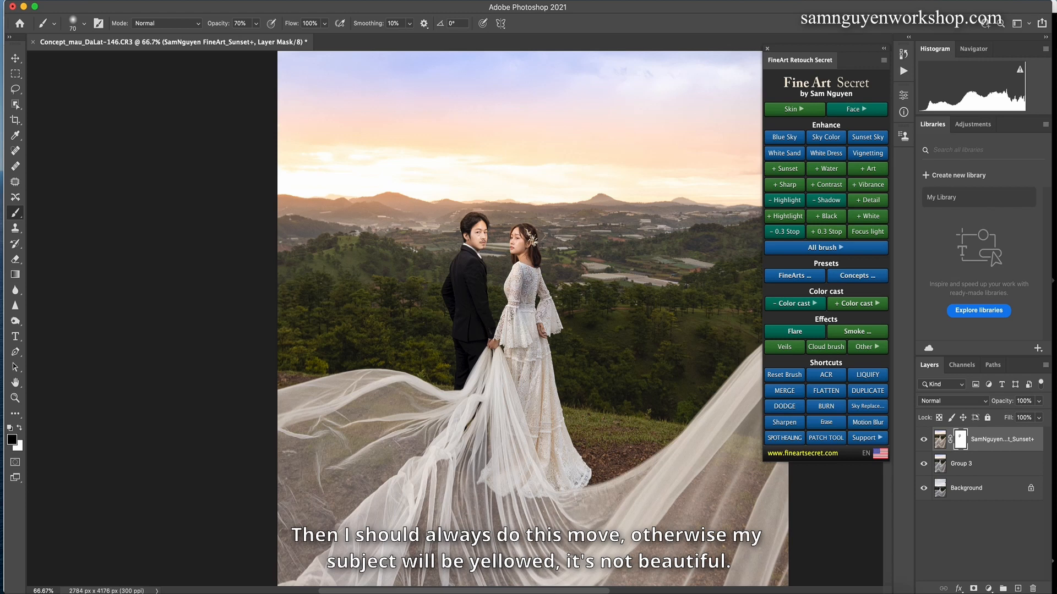
key(bracketright)
key(bracketright)
key(bracketleft)
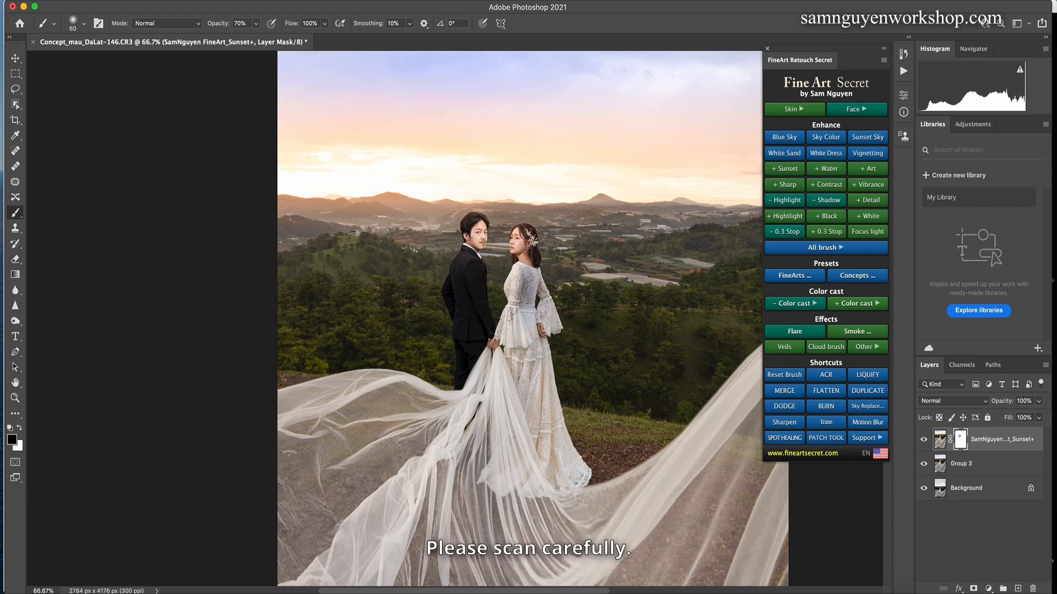
- Paint the Sunset+ mask over the bride's lace dress down to its hem with an 80 to 150 px brush
key(super+plus)
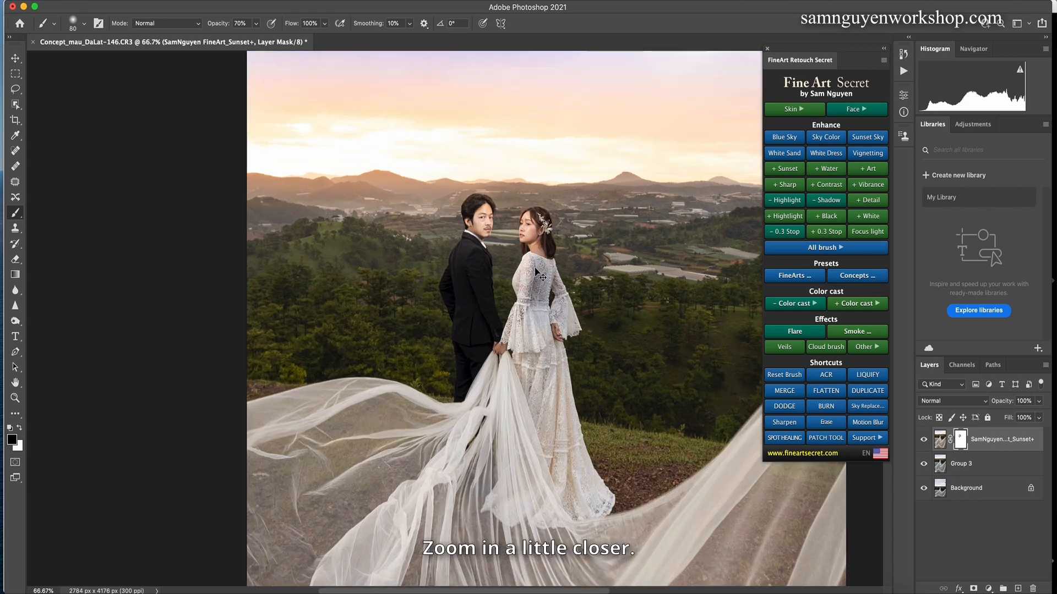
key(bracketright)
key(bracketright)
key(bracketright)
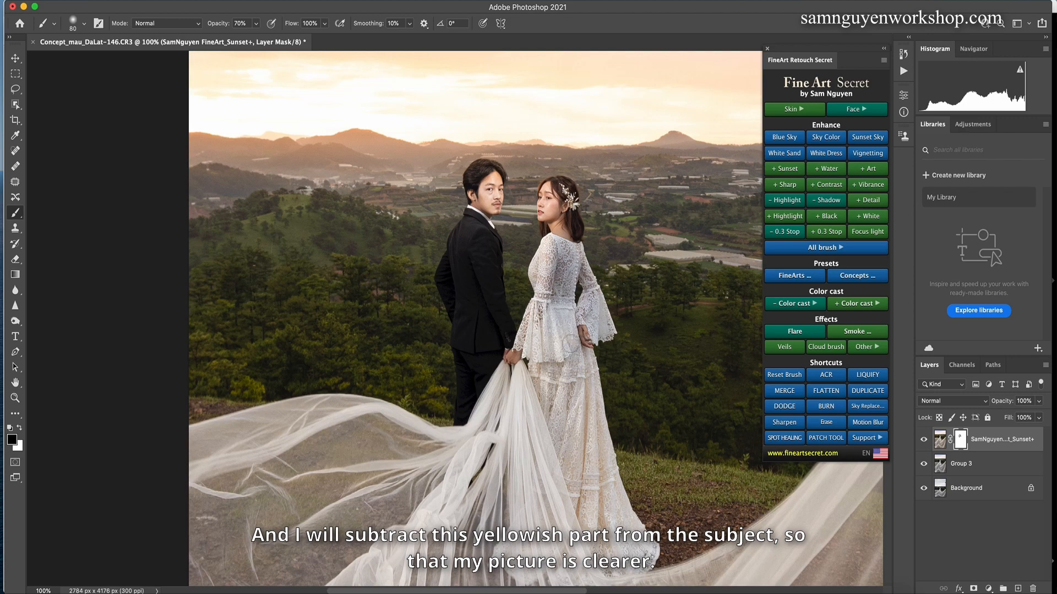
key(bracketright)
key(bracketright)
key(bracketright)
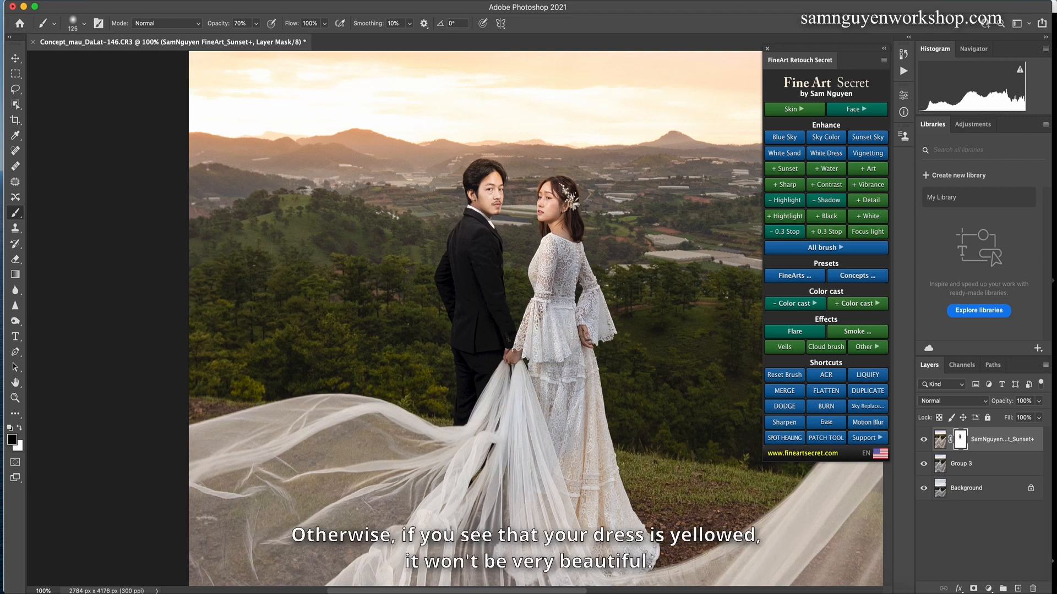
key(bracketleft)
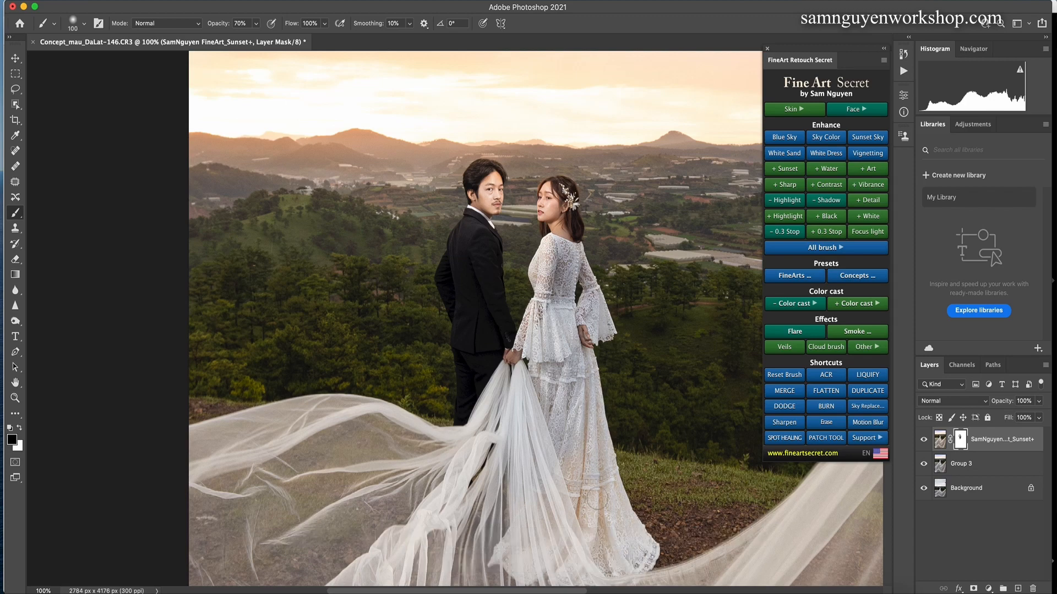
key(bracketright)
key(bracketright)
drag(551, 479, 533, 305)
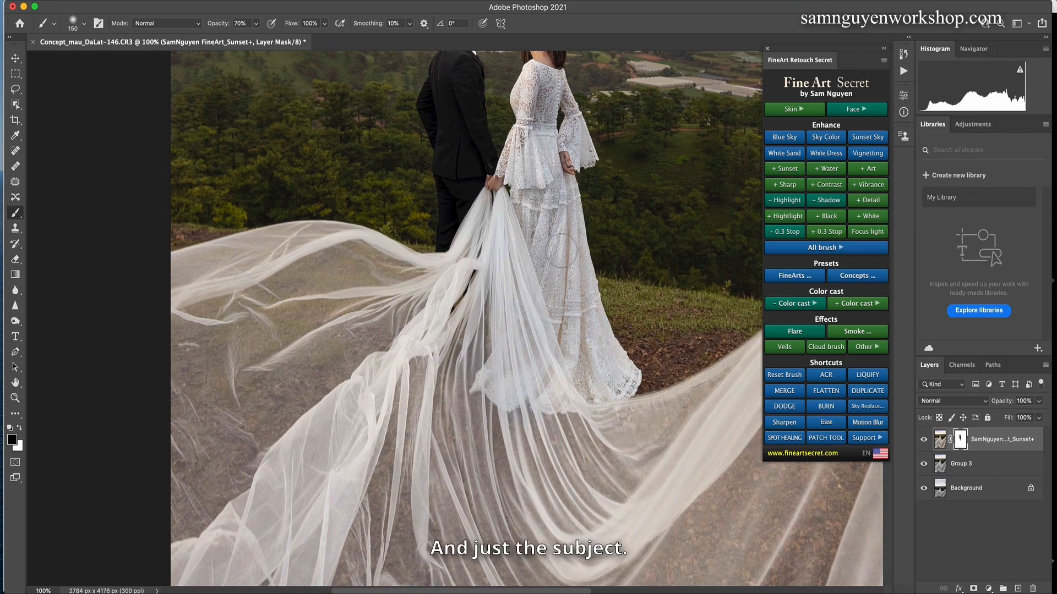
- Reduce the yellow tint on the flowing veil by painting the Sunset+ mask with a brush enlarged to 600 px
key(super+minus)
key(super+minus)
key(super+minus)
key(super+minus)
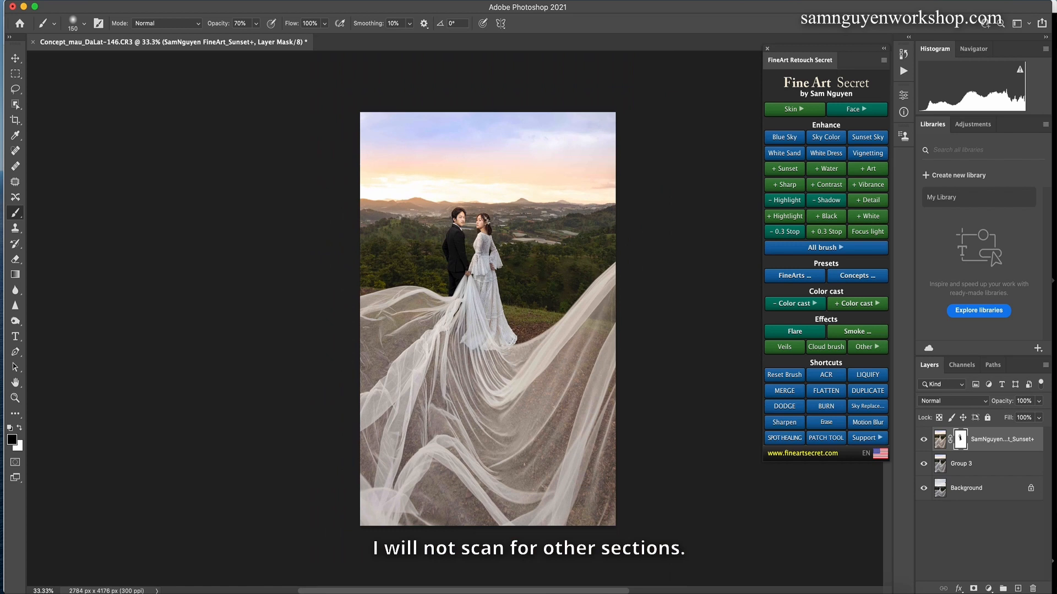
key(bracketleft)
key(bracketleft)
key(bracketleft)
key(bracketleft)
key(bracketleft)
key(bracketleft)
key(bracketleft)
key(bracketleft)
key(bracketleft)
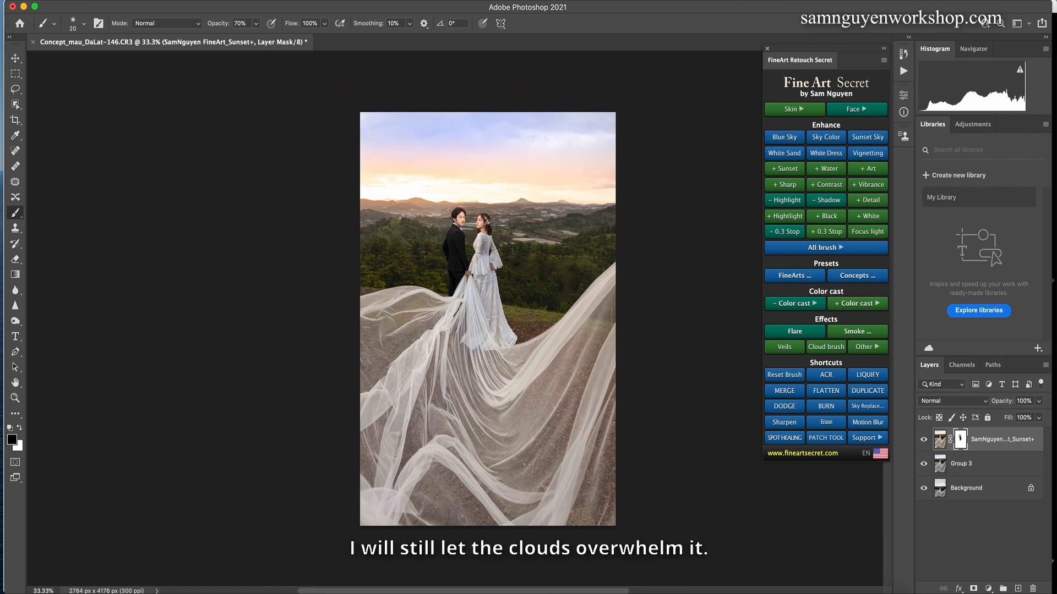
key(bracketright)
key(bracketright)
key(bracketright)
key(bracketright)
key(bracketright)
key(bracketright)
key(bracketright)
key(bracketright)
key(bracketright)
key(bracketright)
key(bracketright)
key(bracketright)
key(bracketright)
key(bracketright)
key(bracketright)
key(bracketright)
key(bracketright)
key(bracketright)
key(bracketright)
key(bracketright)
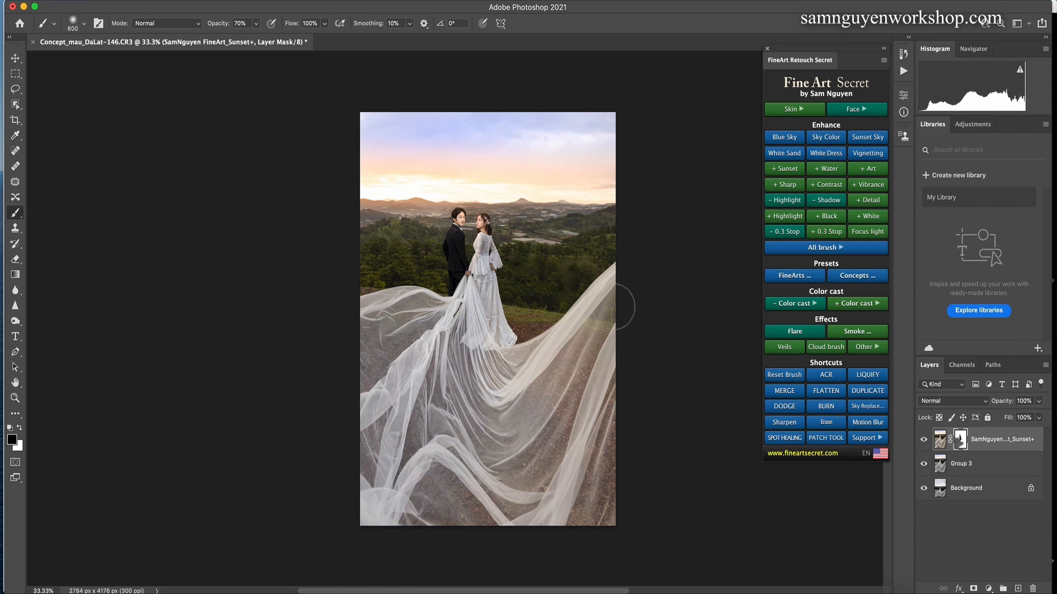
- Finish masking the yellow tint from the veil's outer folds and the ground beneath with a 400 to 600 px brush
key(bracketleft)
key(bracketleft)
key(bracketleft)
key(bracketleft)
key(bracketright)
key(bracketright)
key(bracketleft)
key(bracketleft)
key(bracketleft)
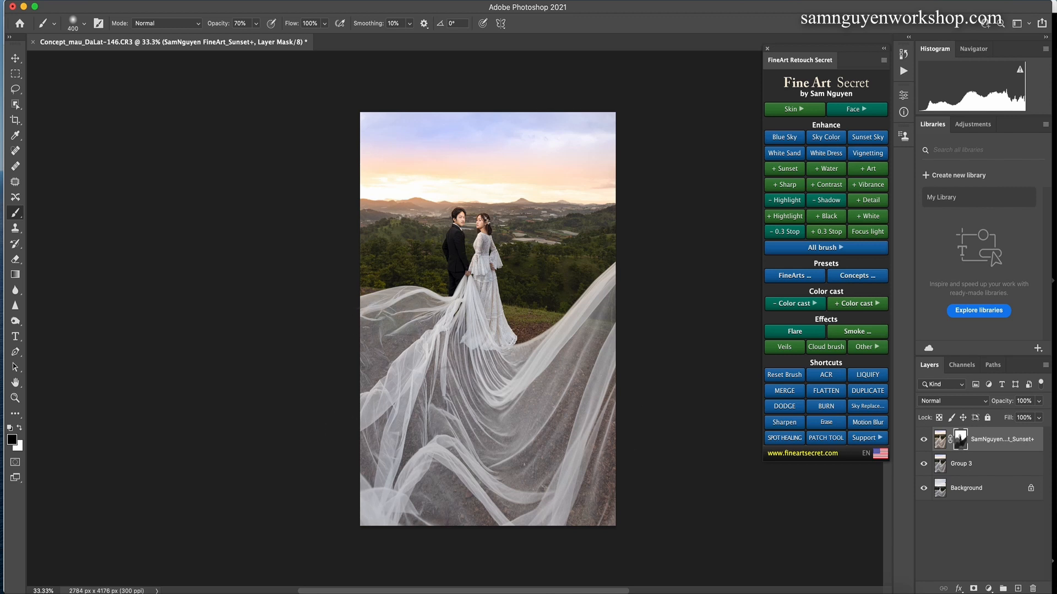
key(bracketright)
key(bracketright)
key(bracketright)
key(bracketright)
- Group the Sunset+ layer with Group 3, compare by toggling the group, and stamp the result into a new merged layer
shift+click(956, 466)
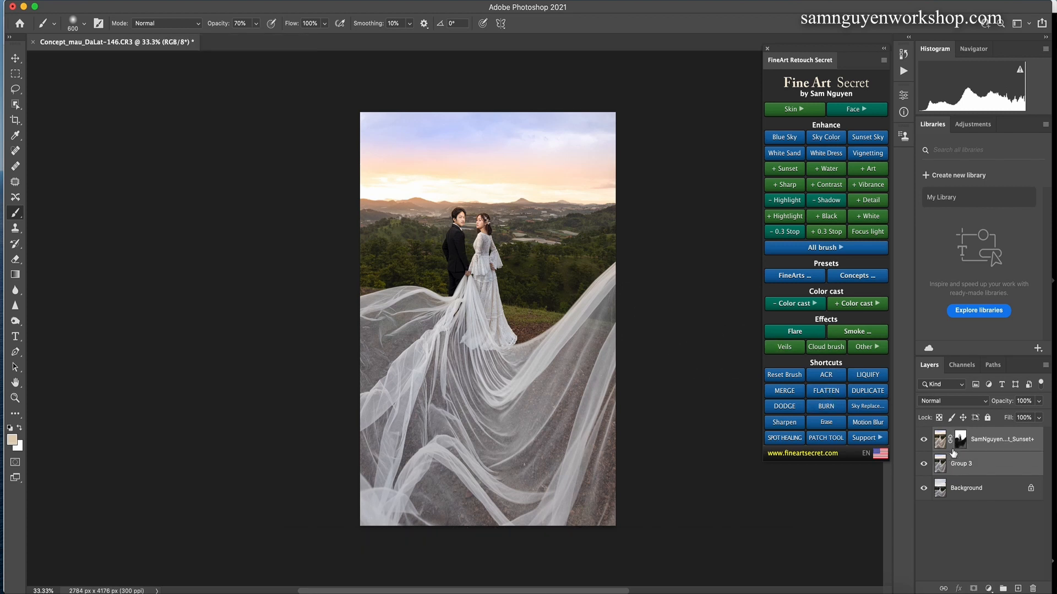
key(ctrl+g)
click(924, 435)
click(924, 435)
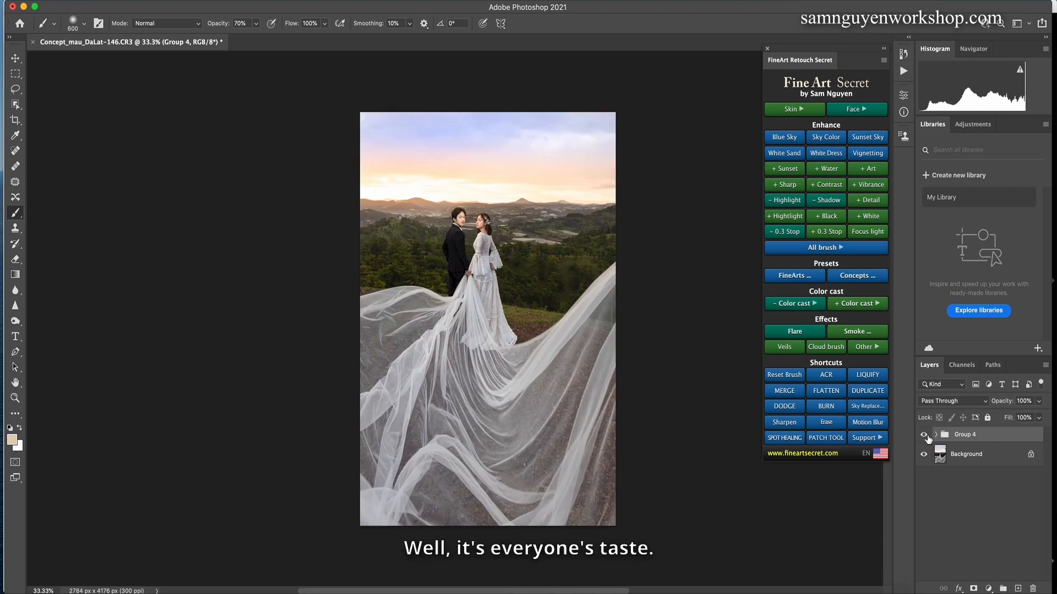
click(790, 394)
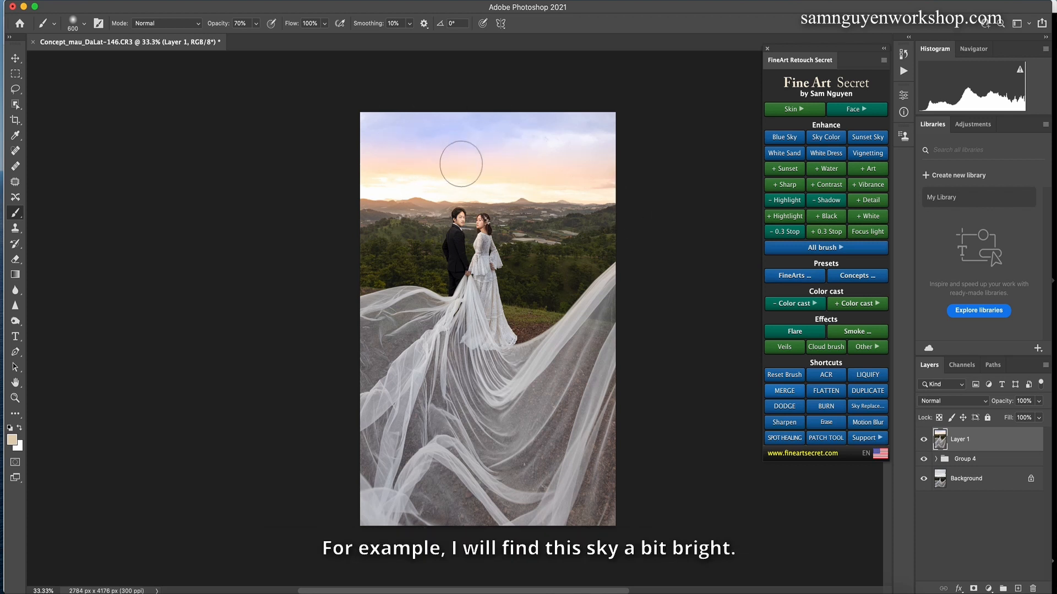
- Burn the sky on the merged layer in the midtones at 10% exposure with a 600 to 1000 px brush
click(827, 408)
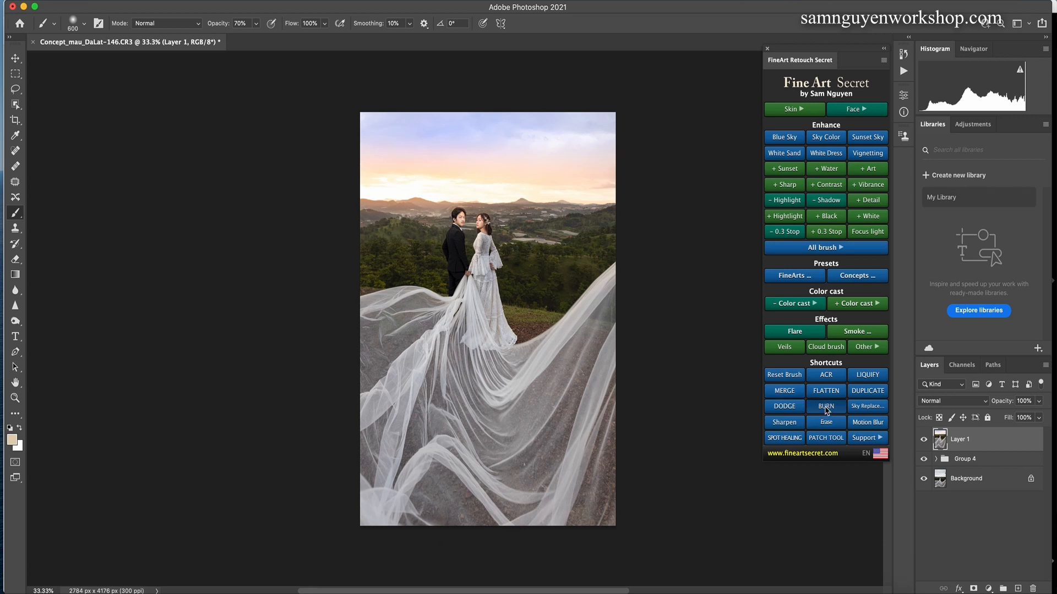
click(783, 376)
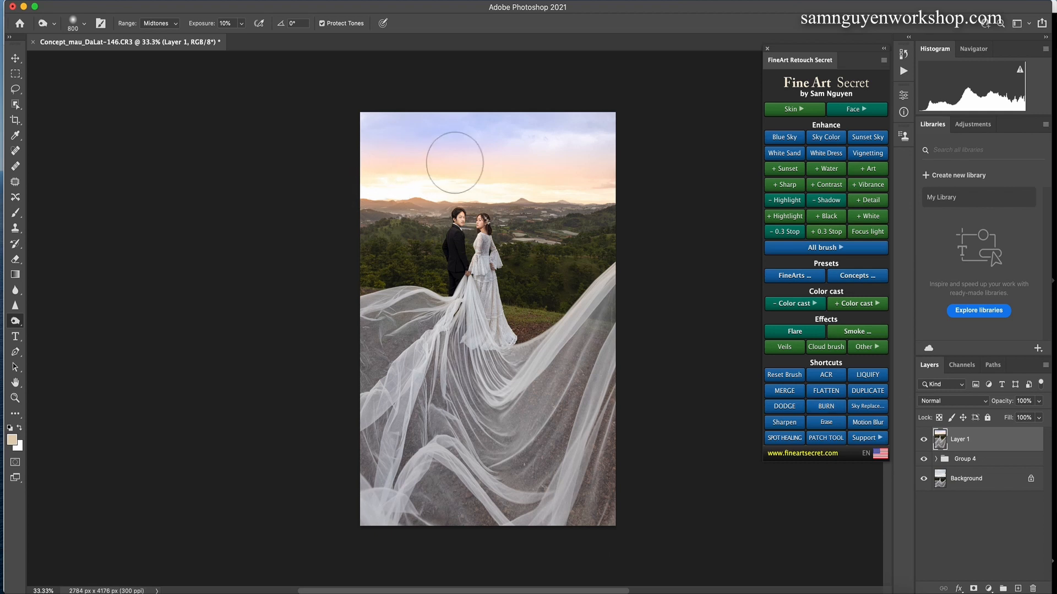
key(bracketright)
key(bracketright)
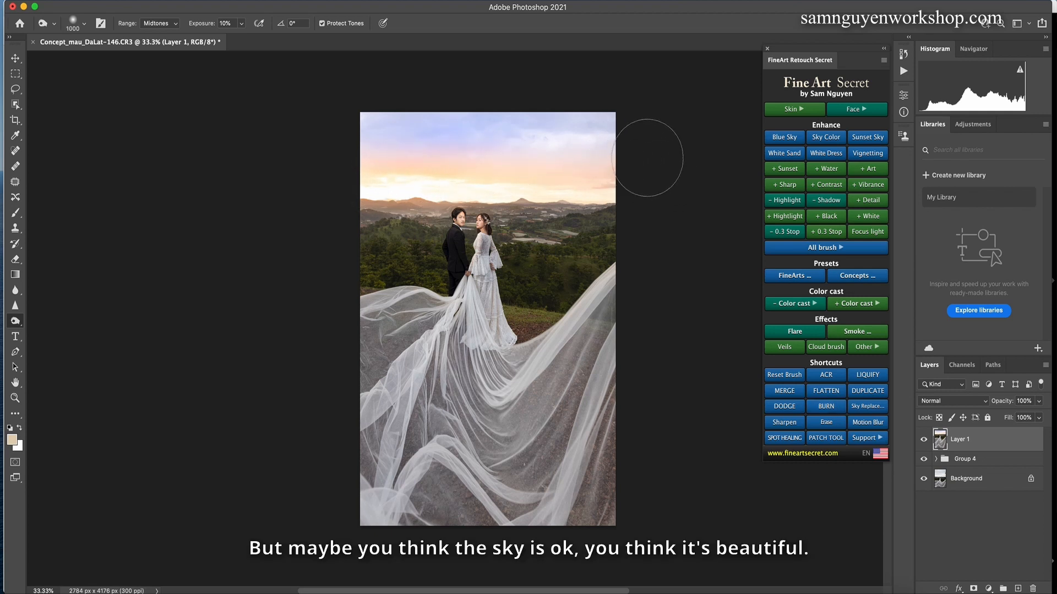
key(bracketleft)
key(bracketleft)
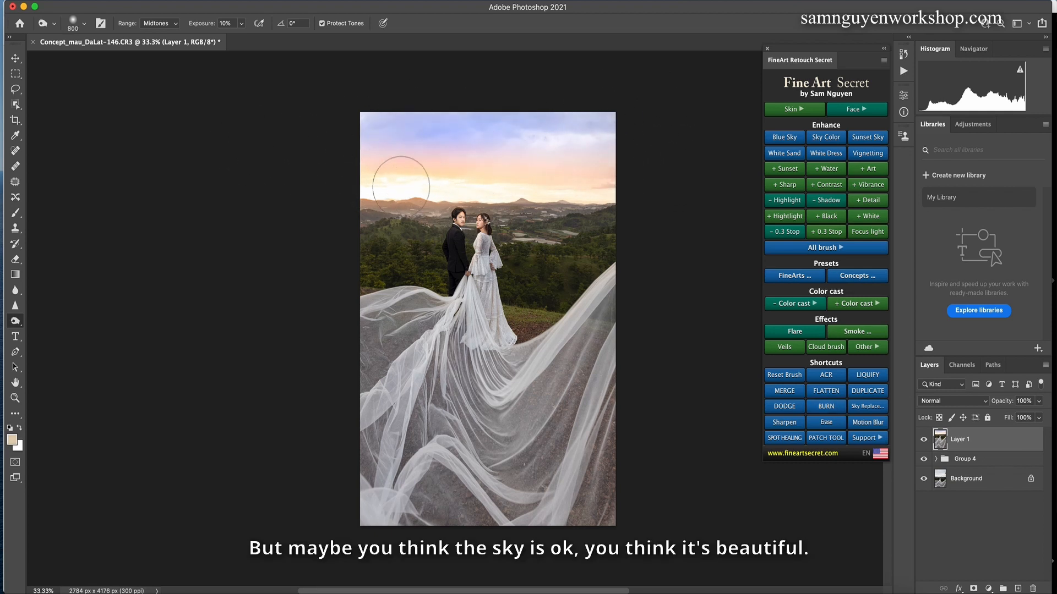
key(bracketleft)
key(bracketleft)
key(bracketleft)
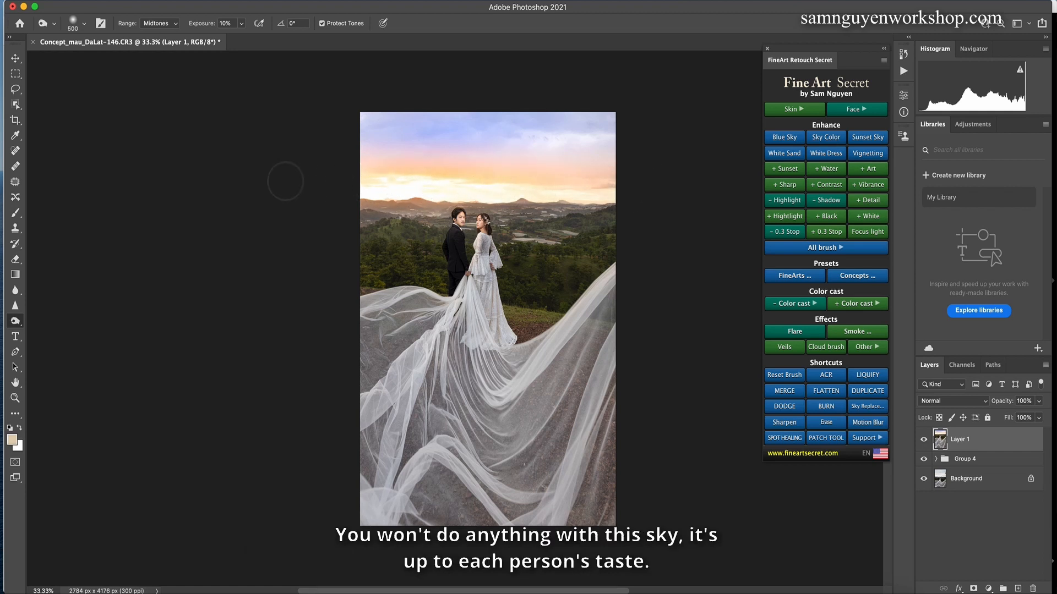
- Darken the upper sky further with a 1000 px burn brush and the area above the horizon at 400 px
key(bracketright)
key(bracketright)
key(bracketright)
key(bracketright)
key(bracketright)
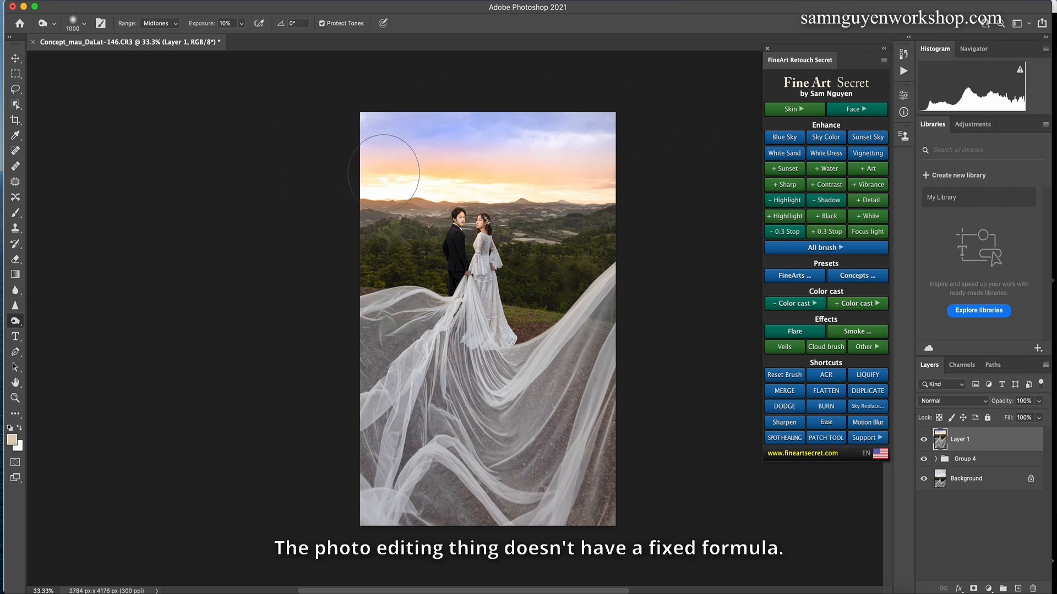
key(bracketleft)
key(bracketleft)
key(bracketleft)
key(bracketleft)
key(bracketleft)
key(bracketleft)
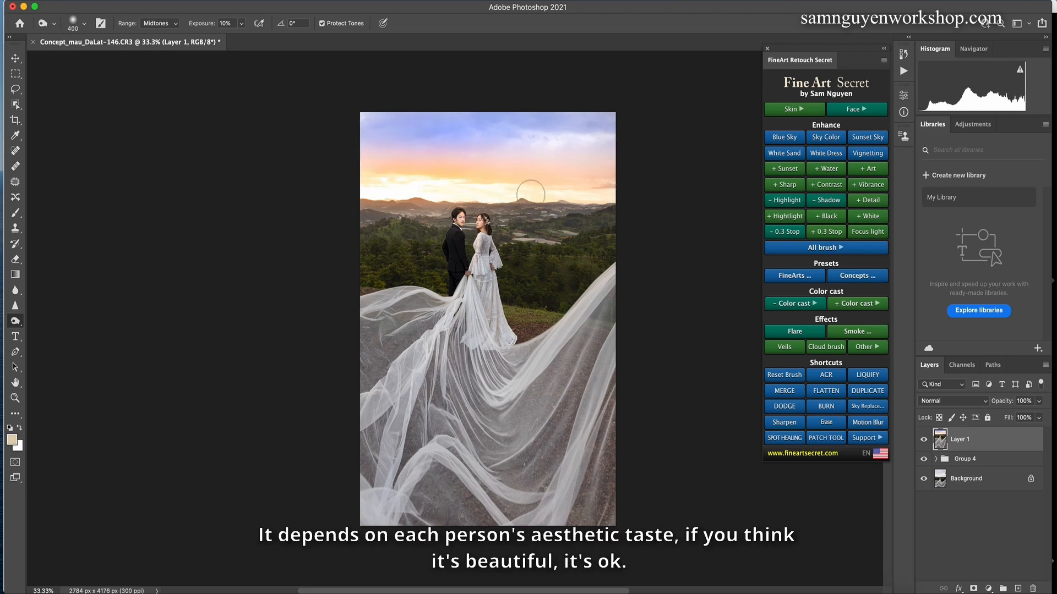
key(bracketleft)
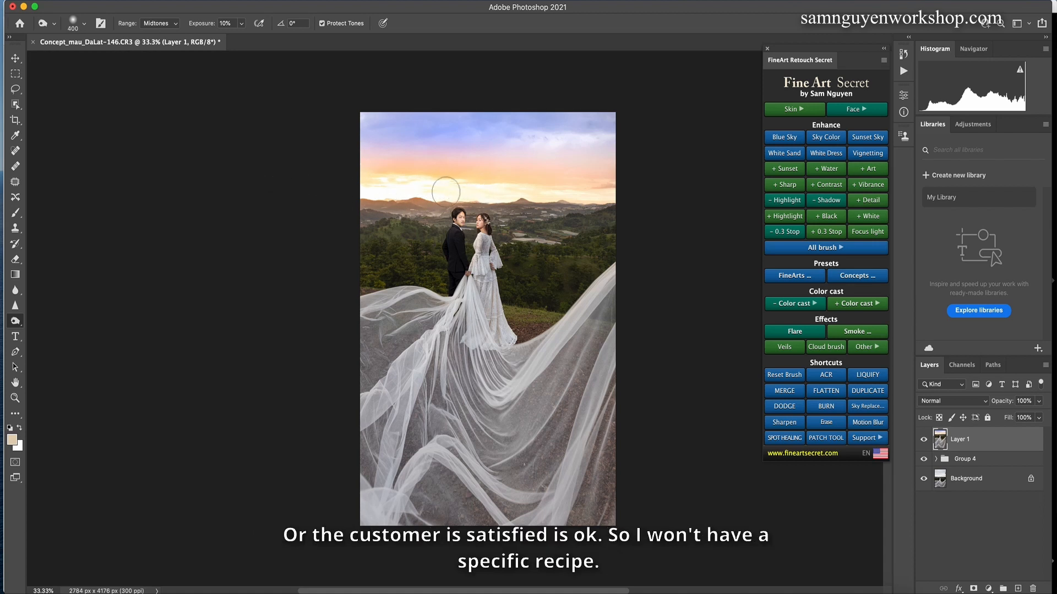
- Burn the bright sunset band along the mountain horizon while varying the brush size
key(bracketright)
key(bracketright)
key(bracketright)
key(bracketright)
key(bracketleft)
key(bracketleft)
key(bracketleft)
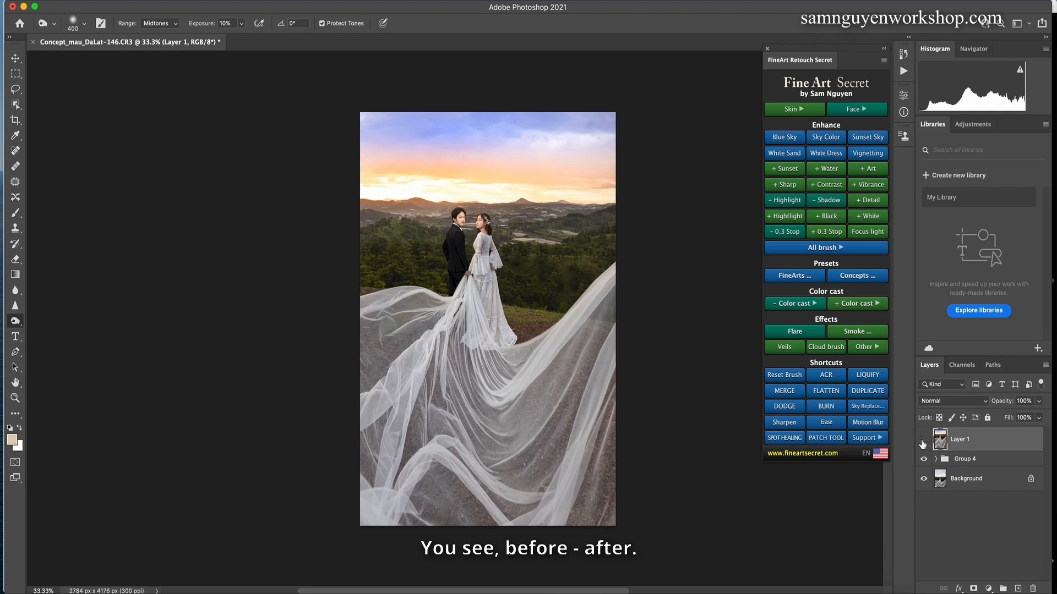
- Toggle the burned layer's visibility to compare the sky before and after, and view the whole photo
click(923, 440)
click(924, 440)
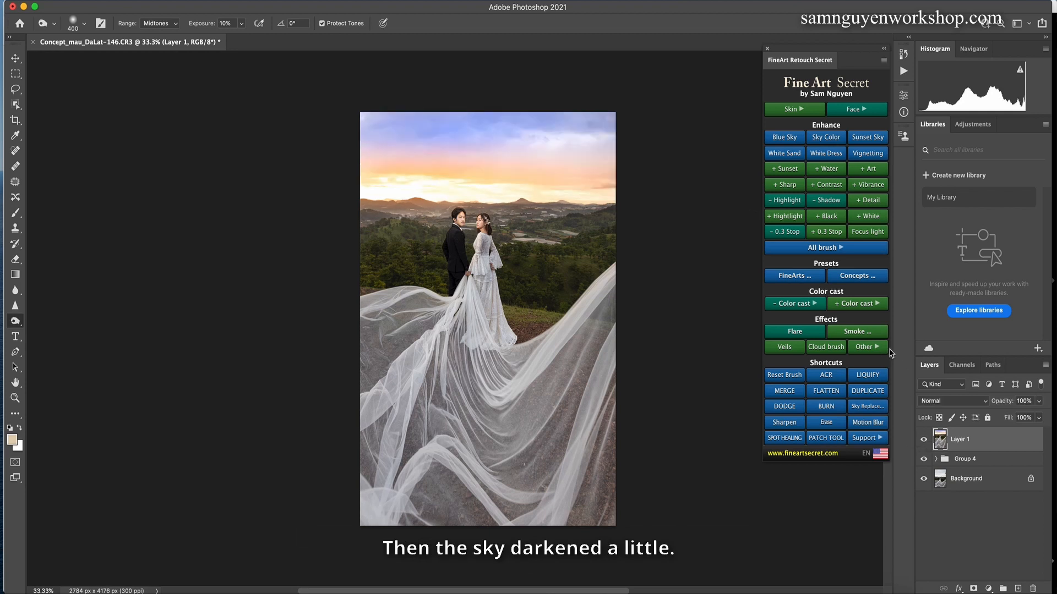
key(super+minus)
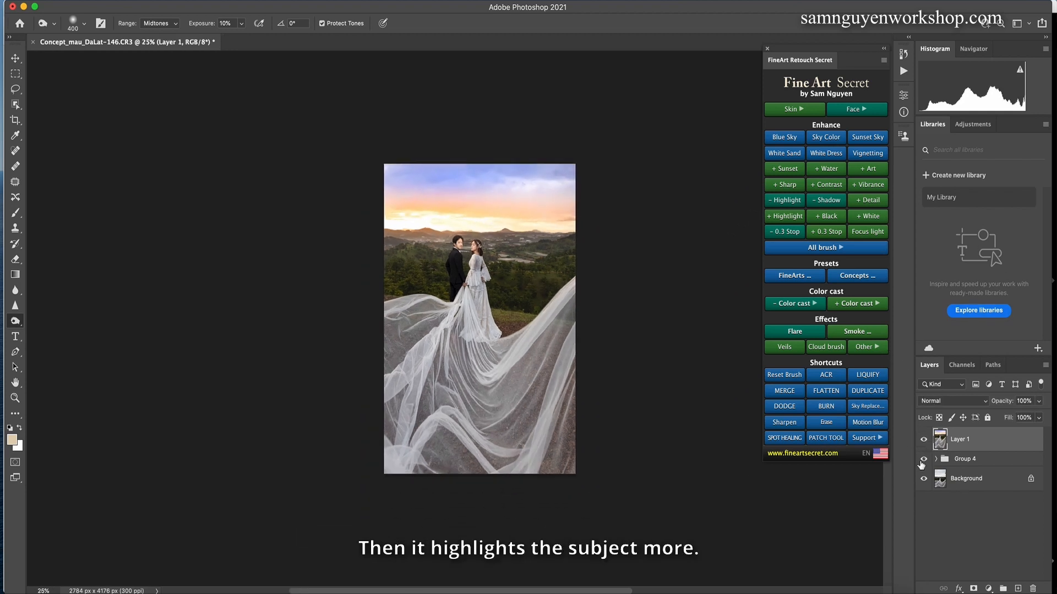
- Compare the burned sky with the earlier version, and dodge the skirt and veil in the midtones at 10% exposure with a 90 to 100 px brush
click(923, 439)
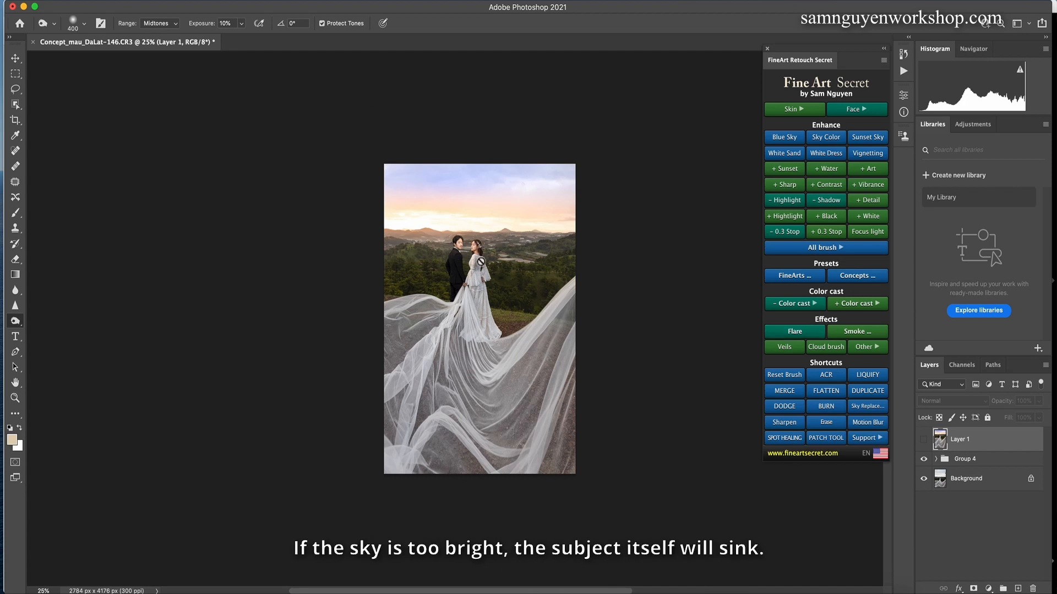
click(923, 439)
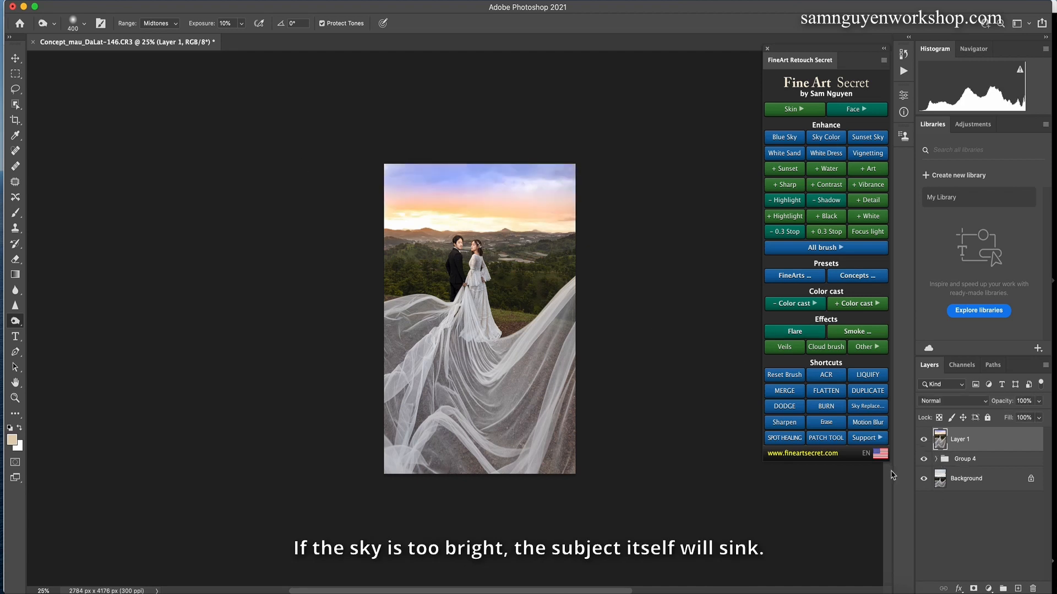
click(785, 408)
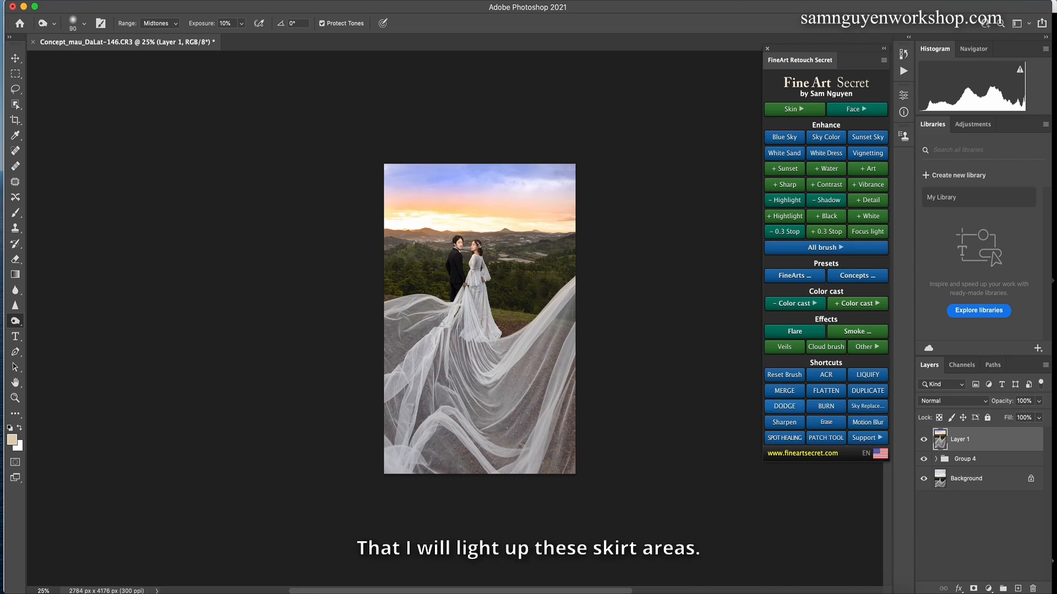
key(bracketleft)
drag(434, 343, 438, 341)
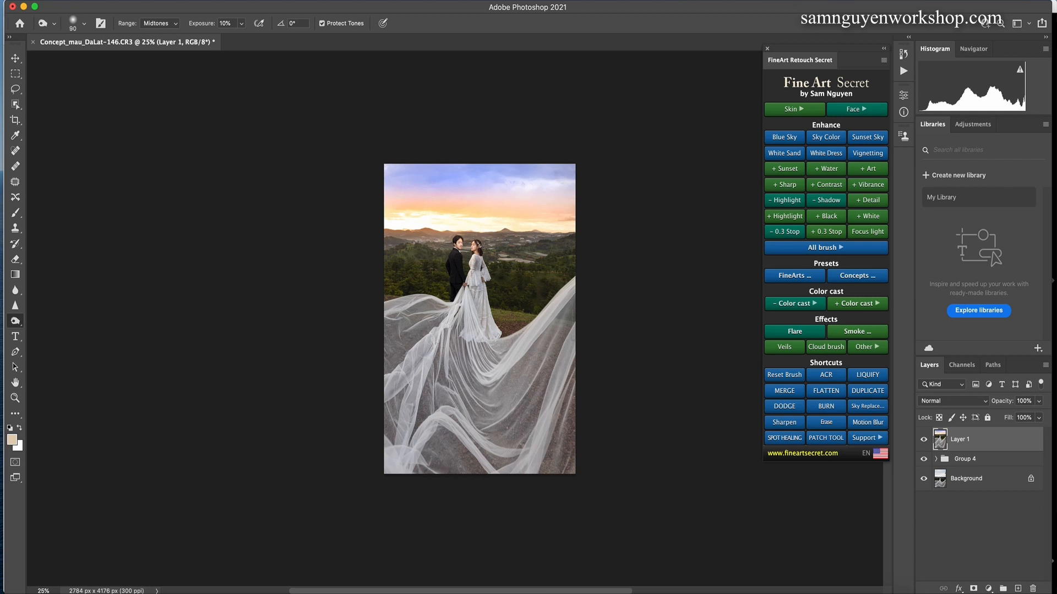
click(780, 409)
key(bracketleft)
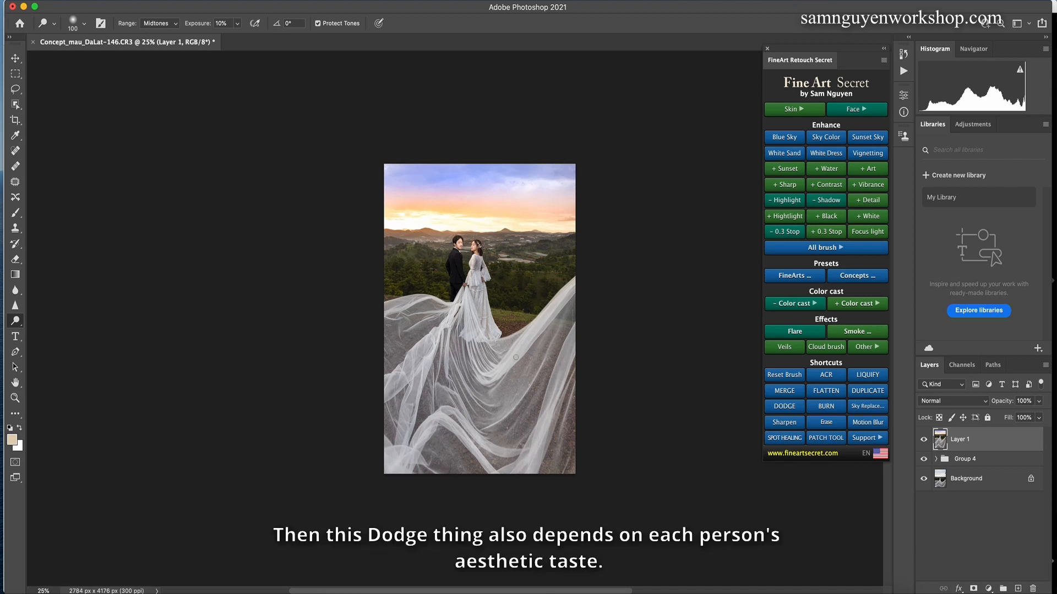
key(bracketright)
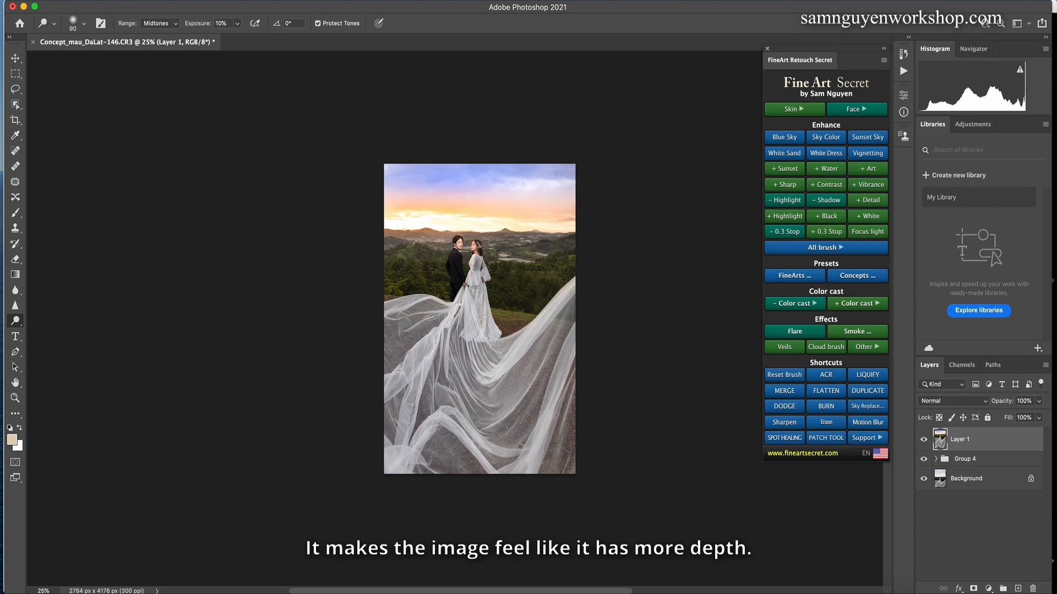
key(bracketleft)
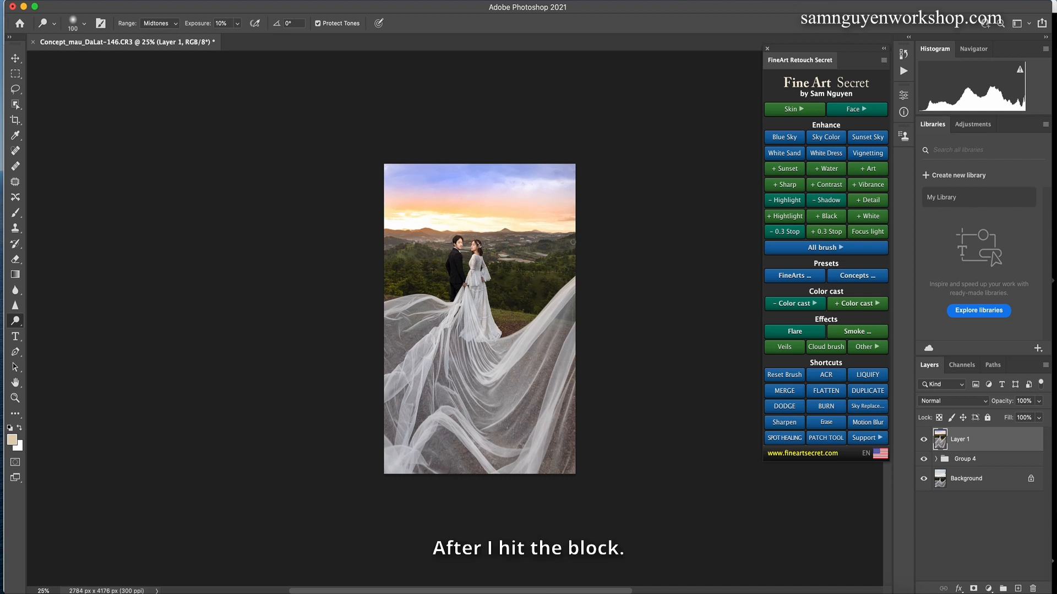
- Toggle Layer 1's visibility to compare the photo before and after dodging and burning, and inspect the couple closer
click(924, 439)
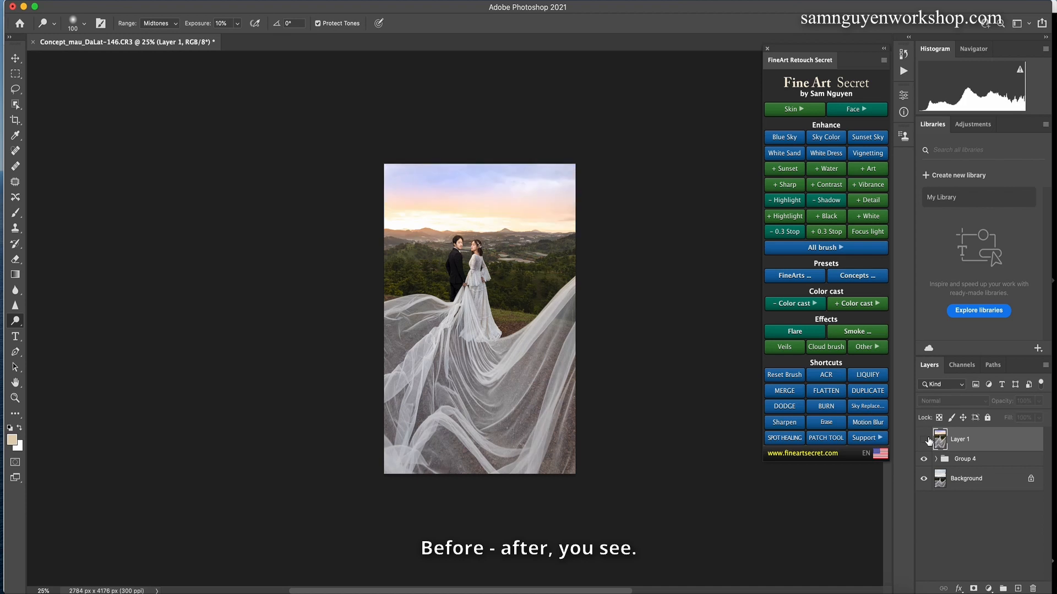
click(925, 440)
click(925, 440)
click(925, 439)
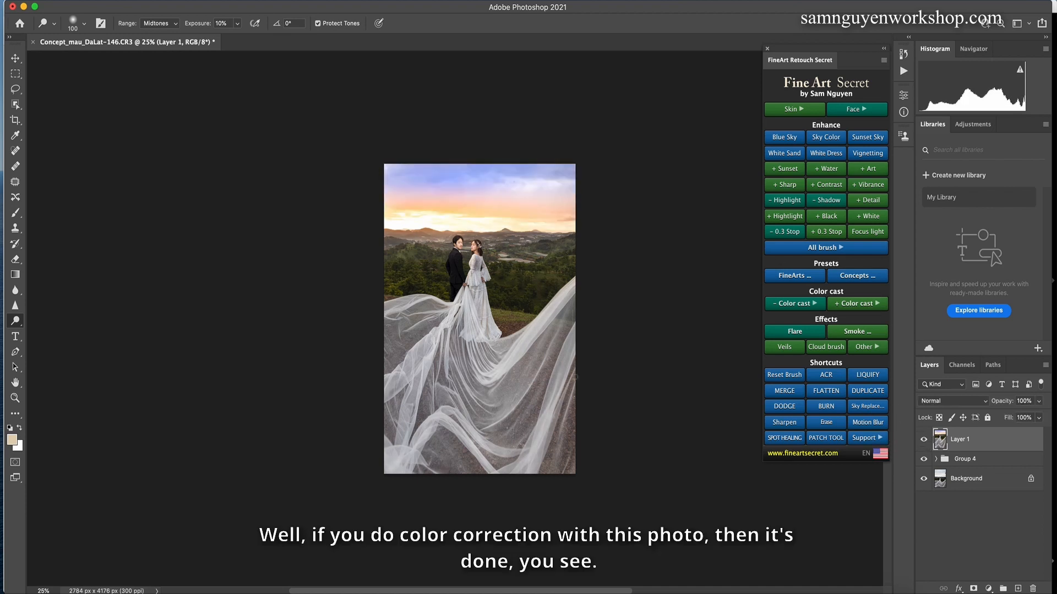
key(super+plus)
key(super+plus)
key(super+minus)
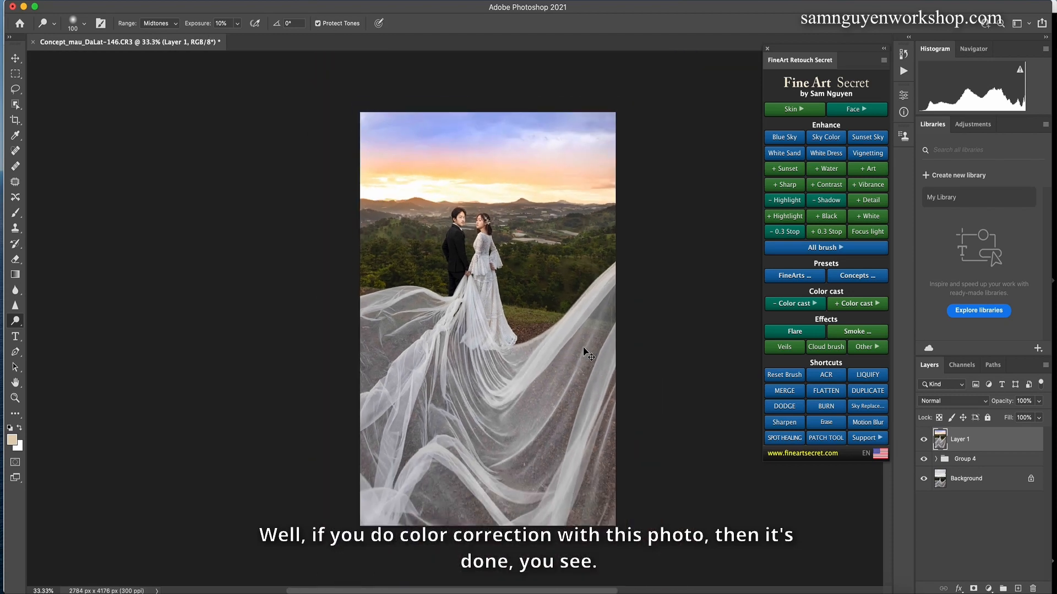
- Group Layer 1 and Group 4 together, and compare the grouped retouch with the original background
shift+click(965, 459)
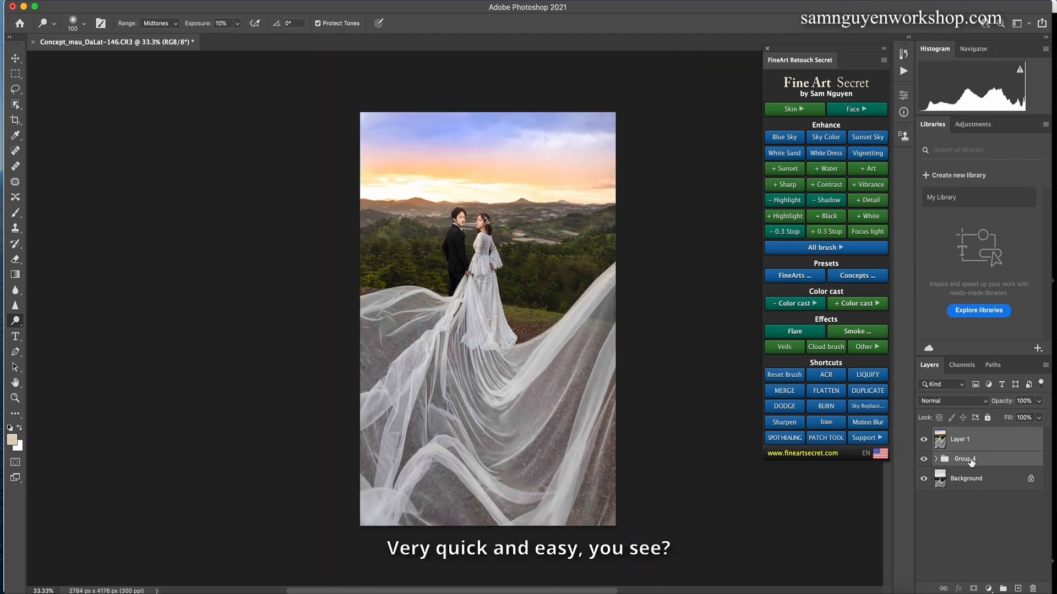
key(super+g)
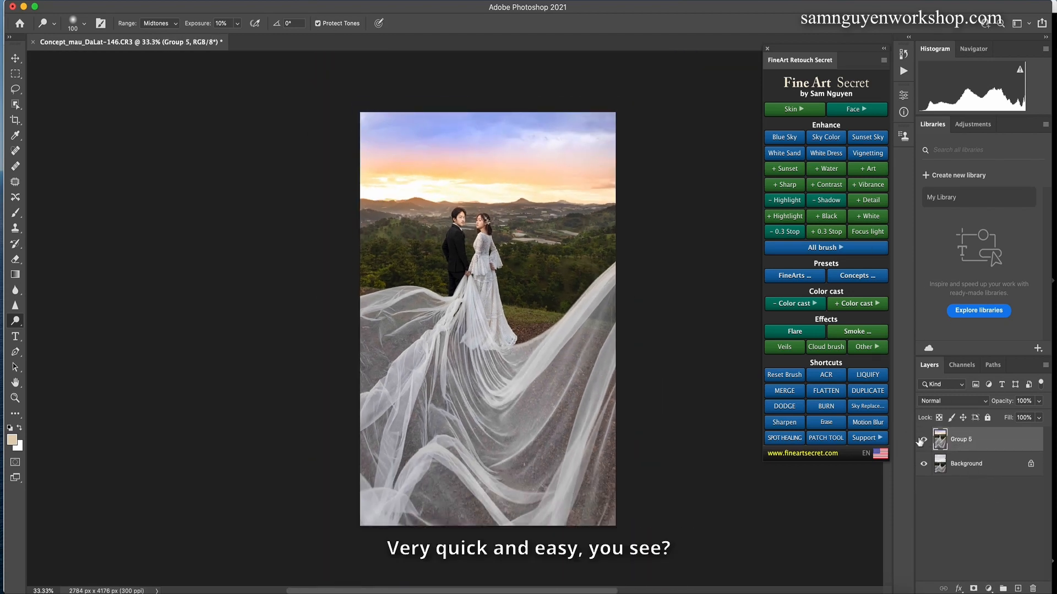
click(923, 441)
click(924, 440)
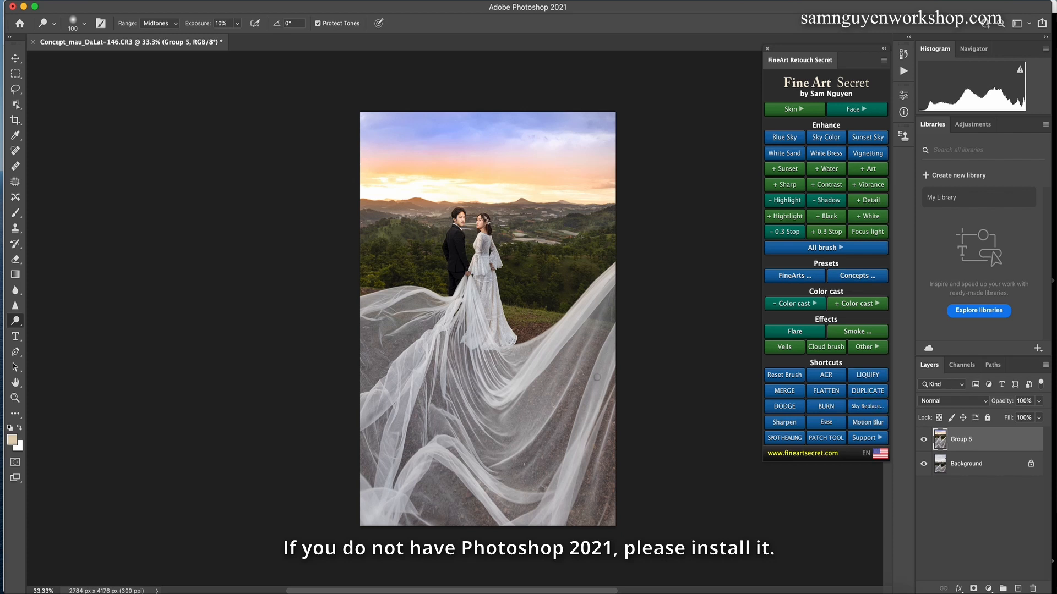
- Try replacing the sky with the pink-orange and violet cloud from the Amazing category, and delete the resulting sky replacement group
click(869, 409)
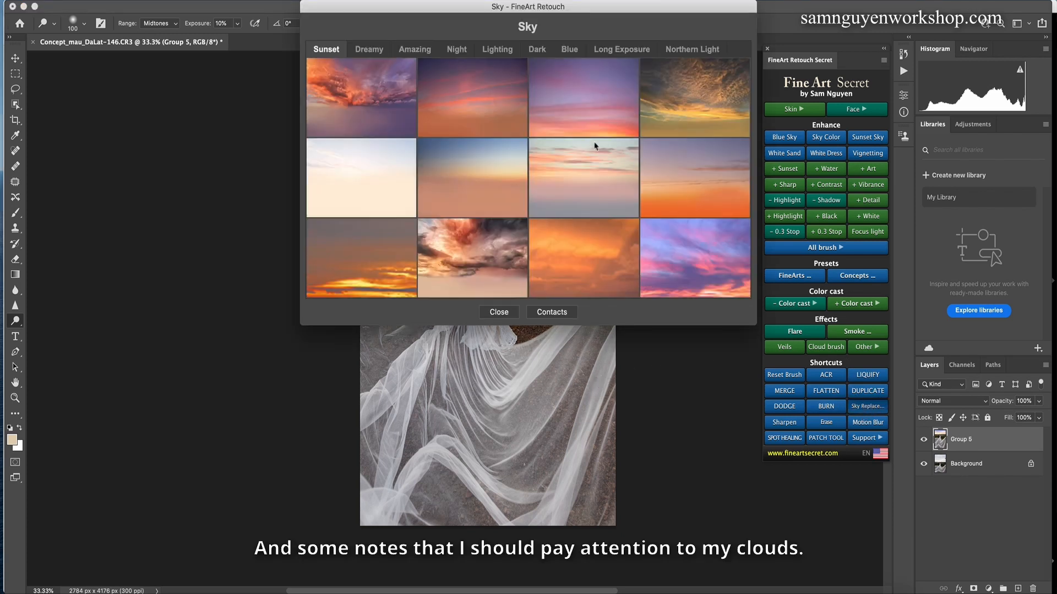
mouse_move(561, 26)
mouse_down()
mouse_move(799, 227)
mouse_move(789, 235)
mouse_up()
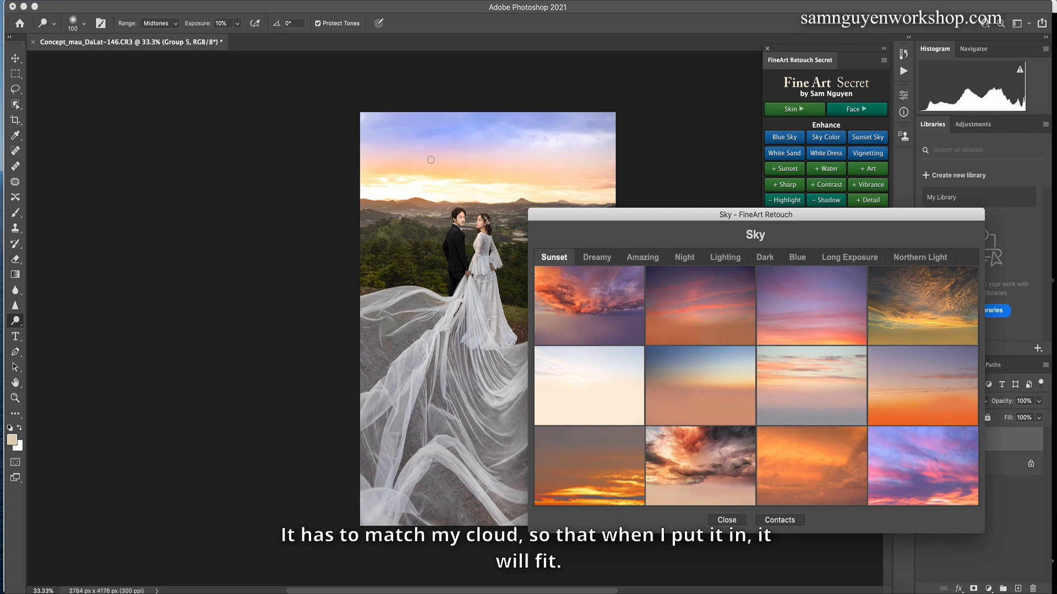
click(600, 257)
click(631, 259)
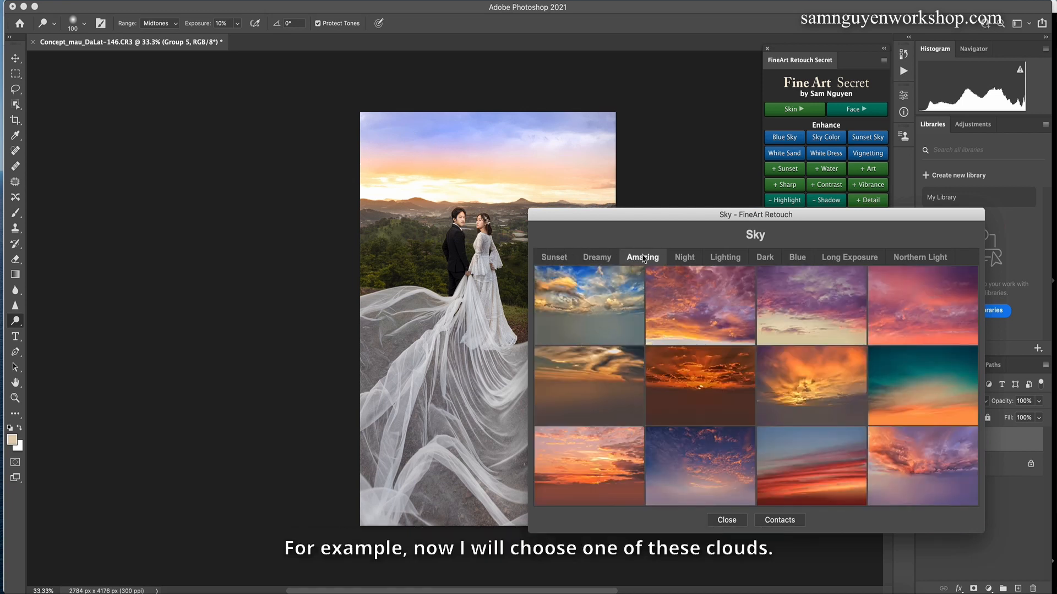
click(930, 473)
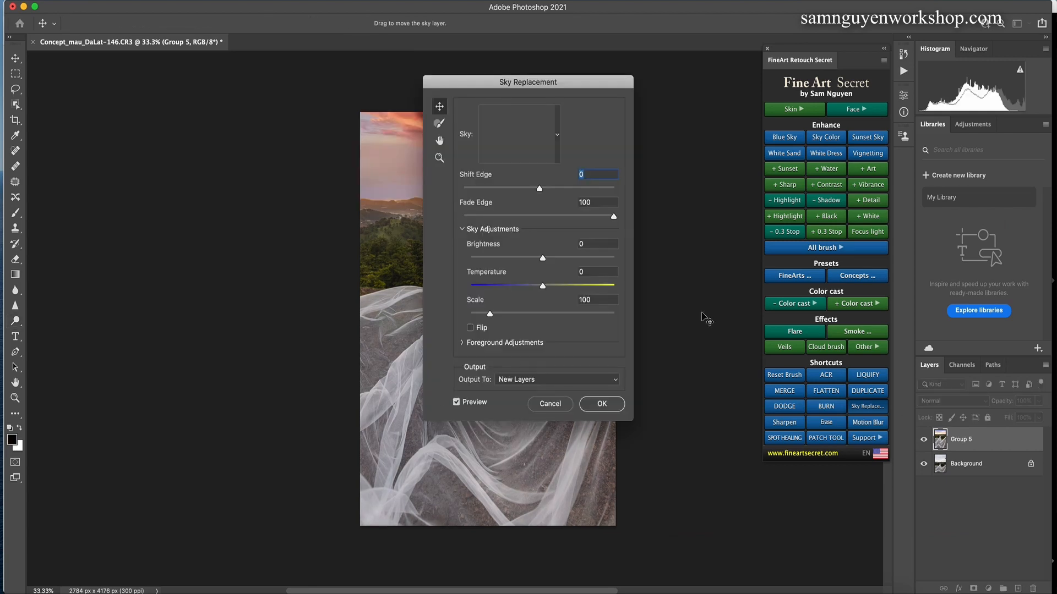
click(608, 405)
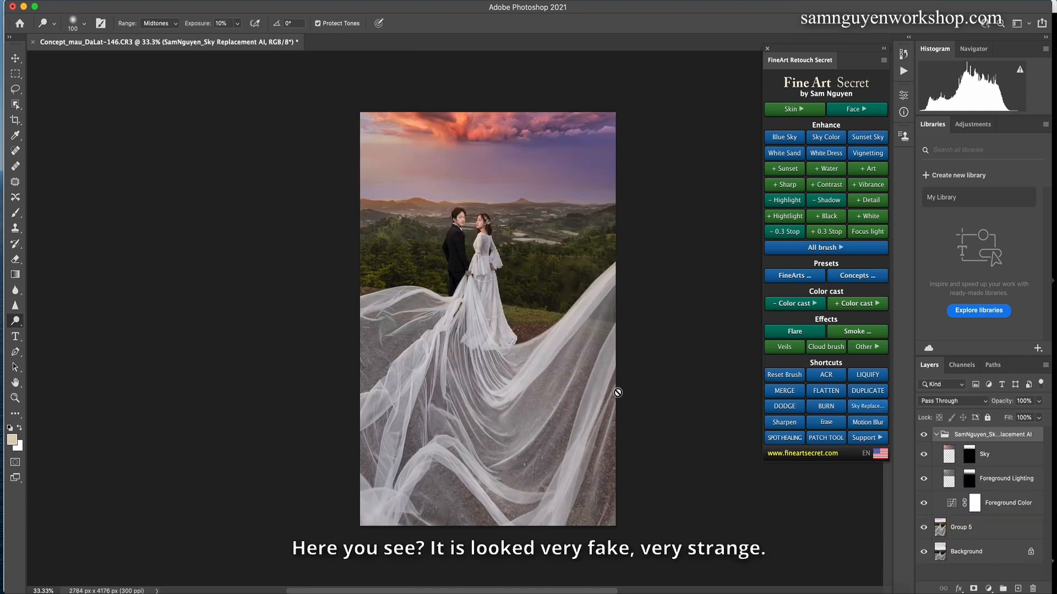
click(923, 435)
click(924, 435)
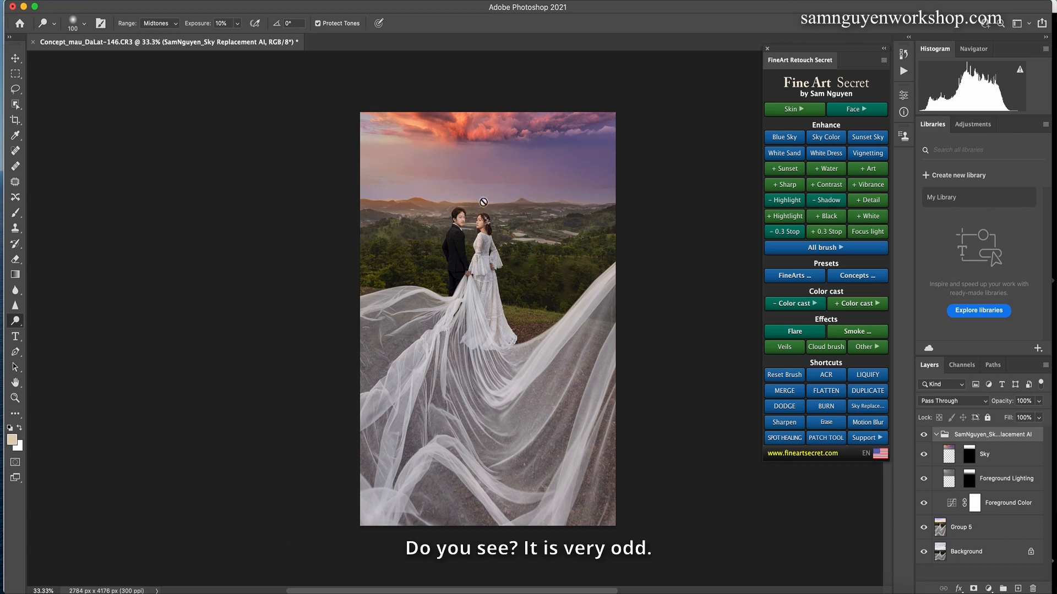
key(Delete)
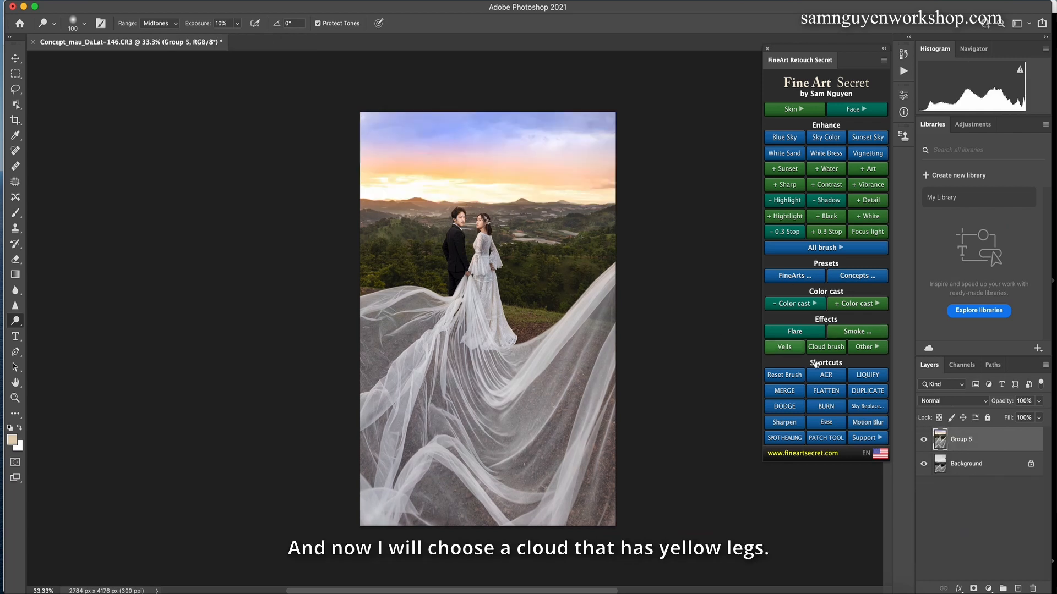
- Replace the sky with the dark golden cloud from the Sunset category, output to new layers
click(872, 408)
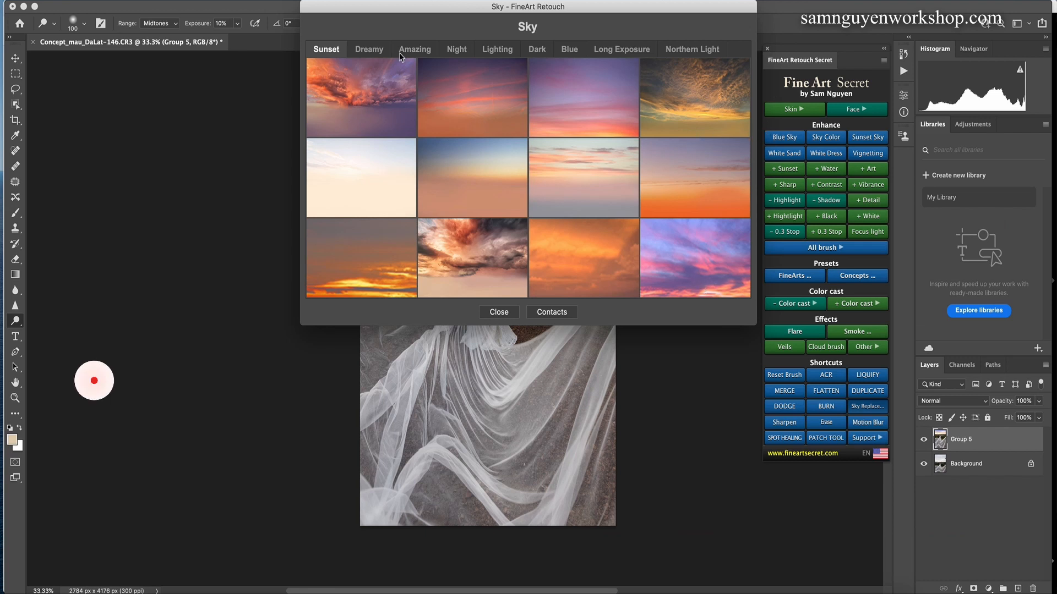
click(365, 52)
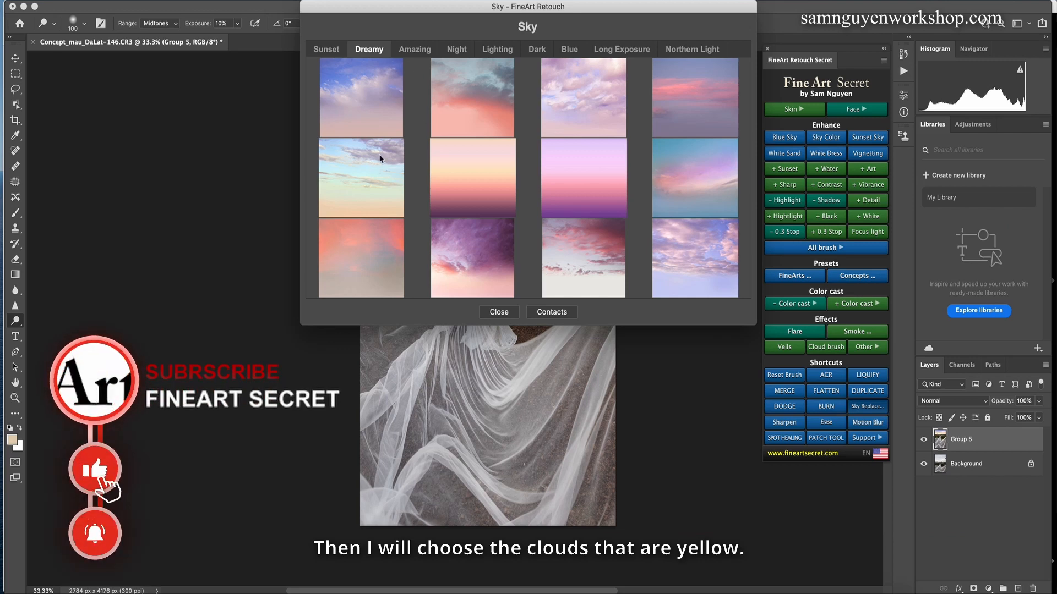
click(413, 51)
click(342, 51)
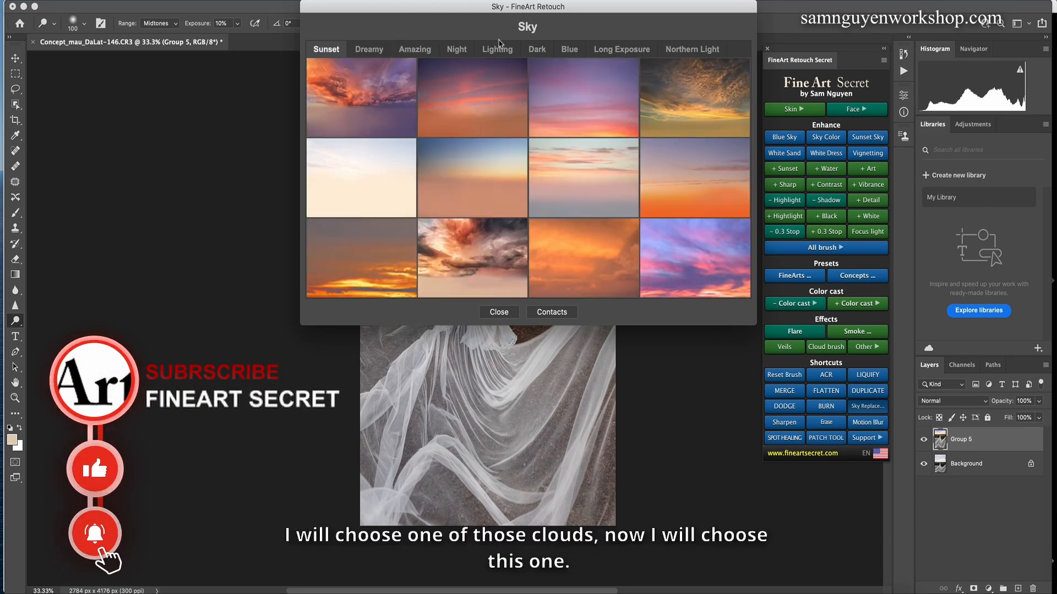
click(705, 125)
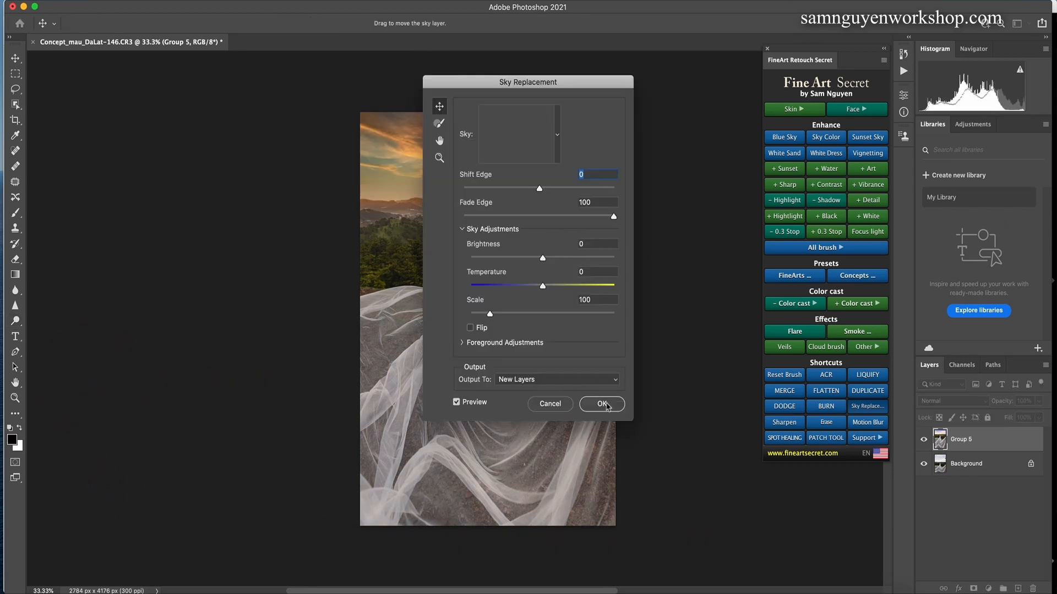
click(606, 405)
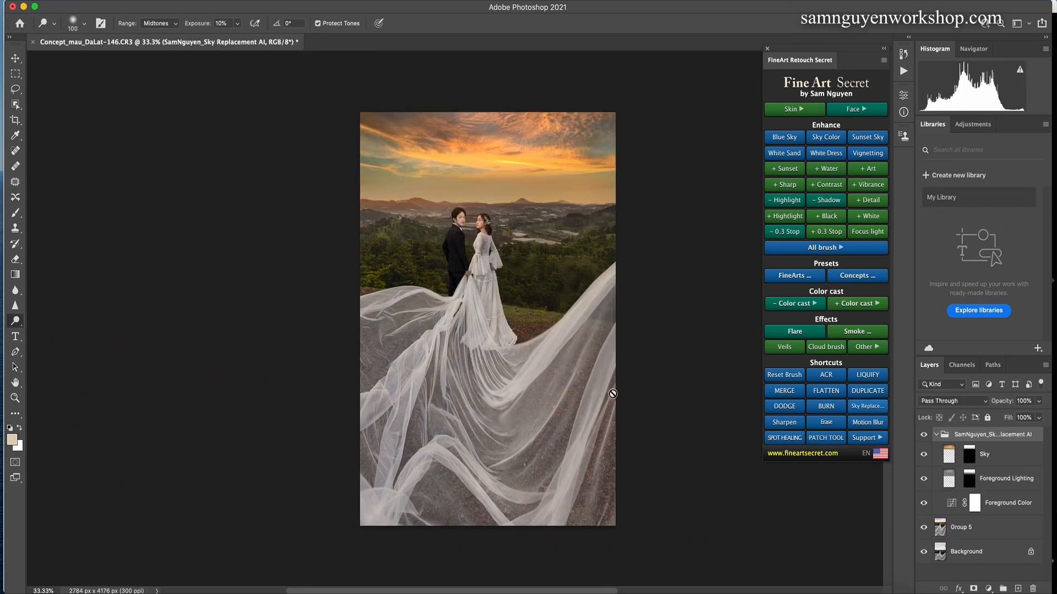
- Toggle the sky replacement group's visibility repeatedly to compare the golden sky with the previous sky across the whole photo
click(923, 436)
click(923, 435)
click(924, 435)
click(923, 435)
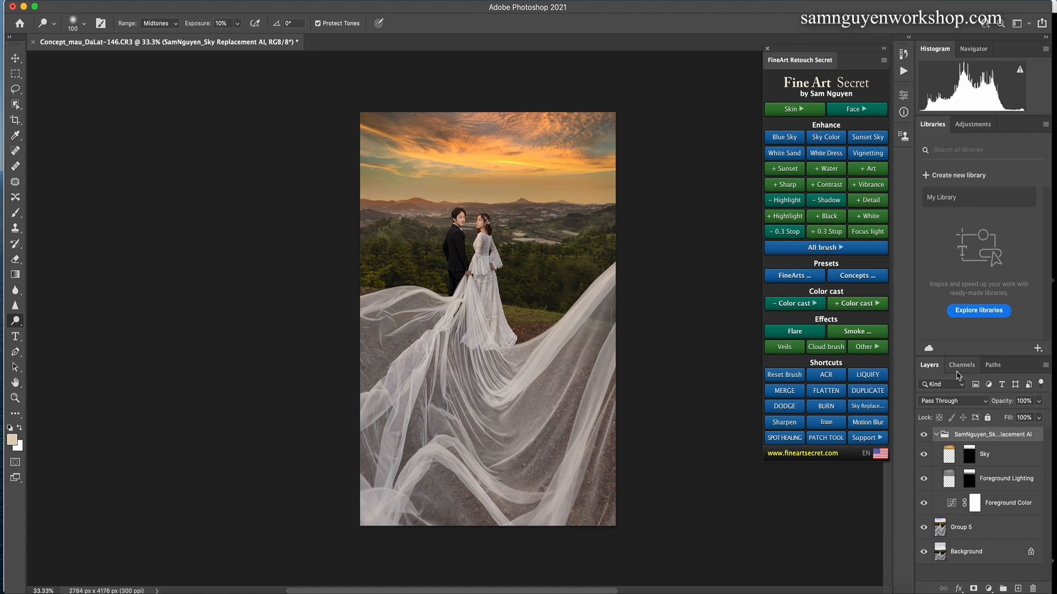
key(super+minus)
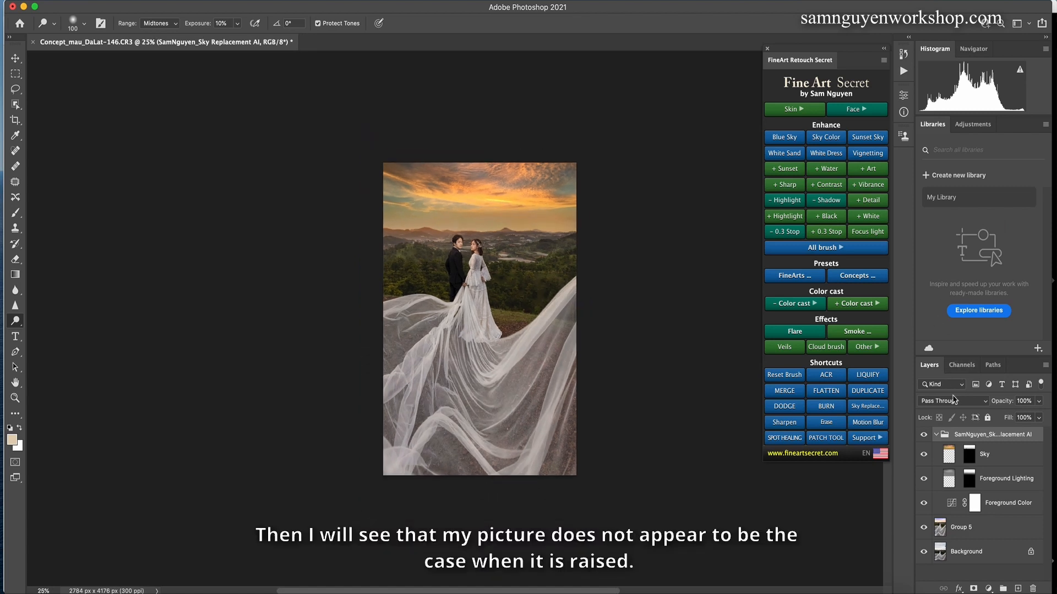
click(923, 436)
click(924, 436)
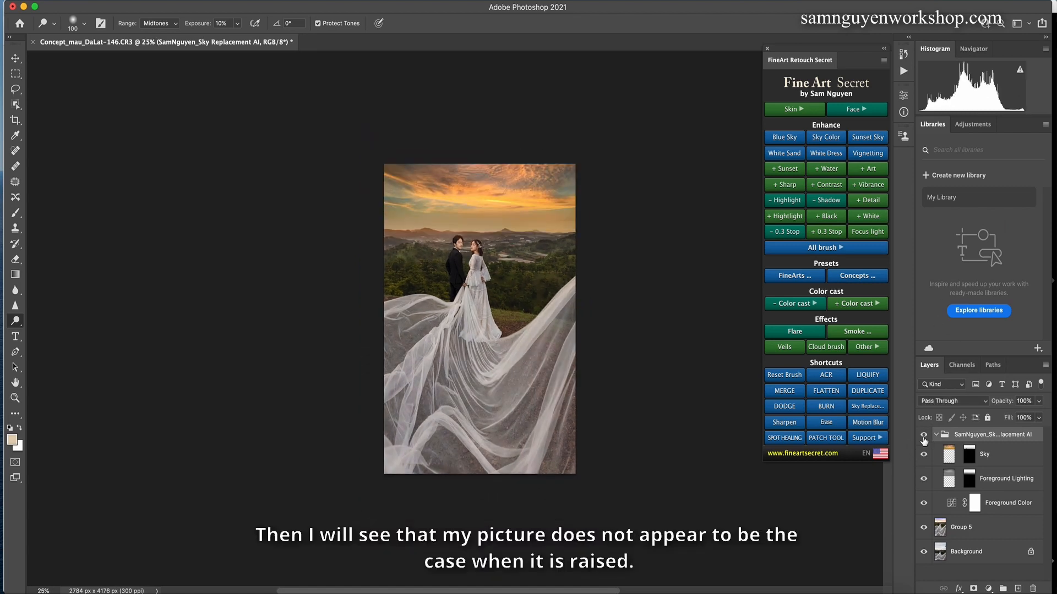
click(924, 435)
click(924, 435)
- Paint black on the Foreground Color layer mask over the couple at 50% brush opacity, reducing the brush from 500 to 125 px
click(976, 502)
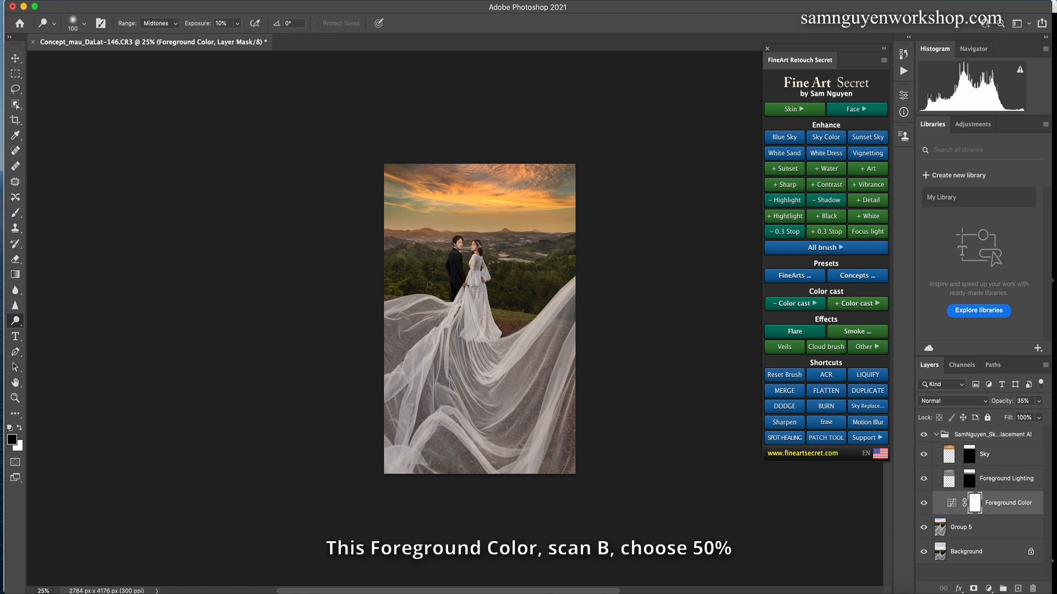
key(b)
key(5)
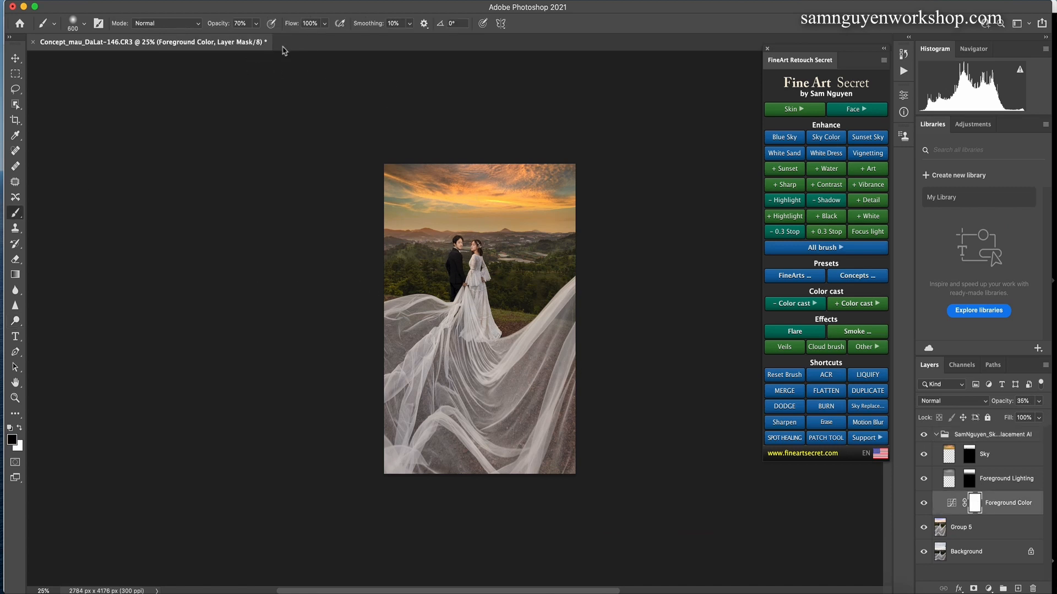
key(bracketleft)
key(bracketleft)
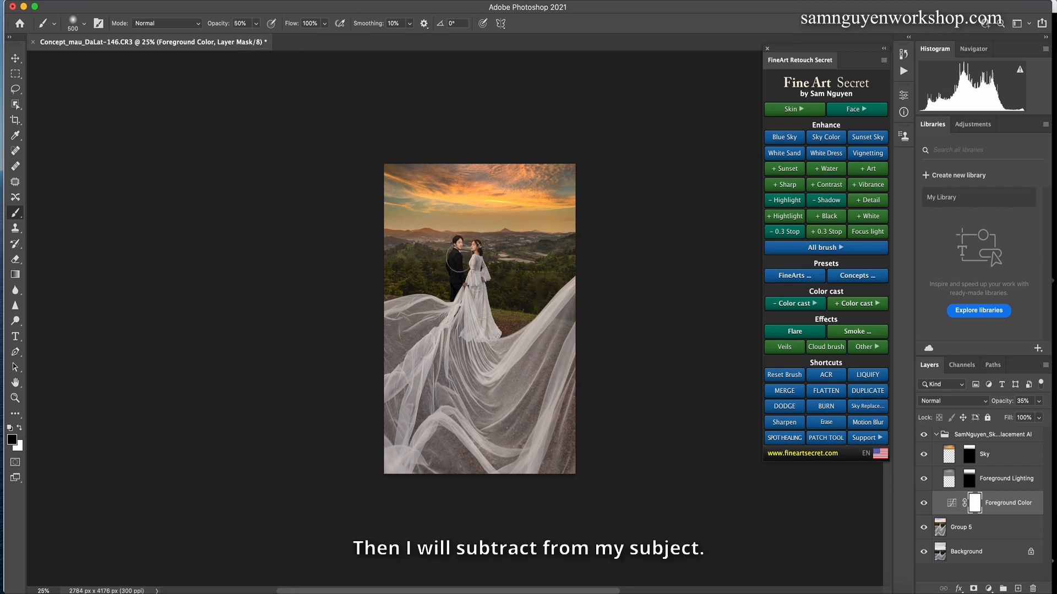
key(super+equal)
key(super+equal)
key(bracketleft)
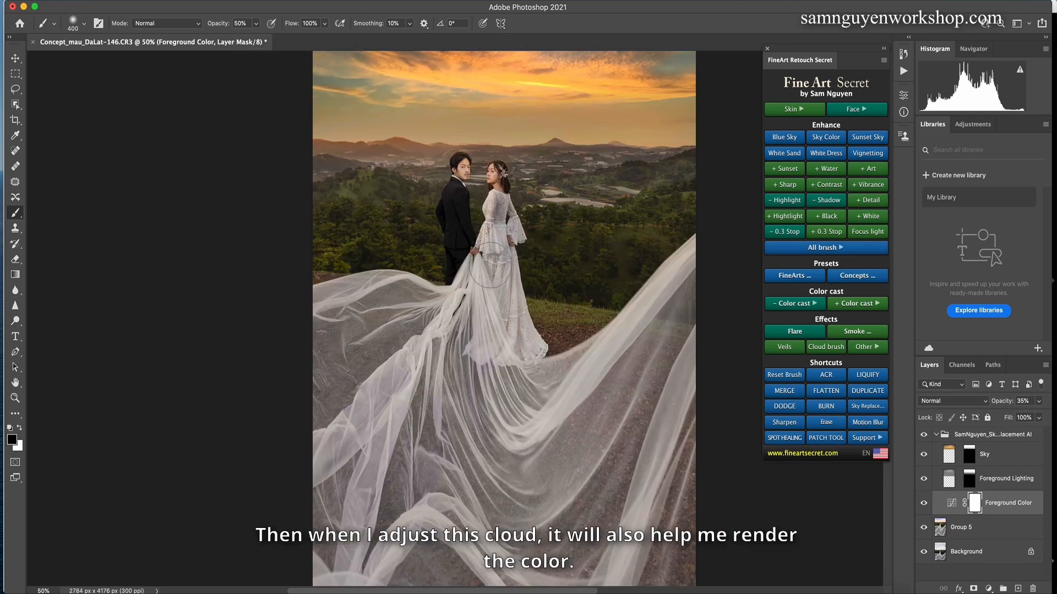
key(bracketleft)
key(bracketleft)
key(bracketleft)
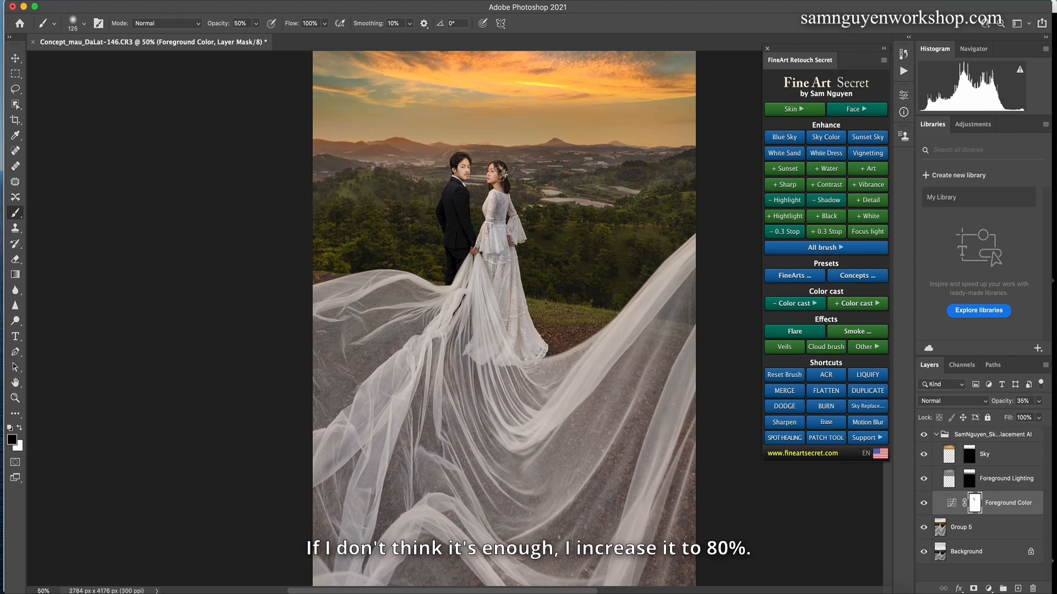
- Remove more of the sky's color cast from the bride's dress and the groom on the mask at 80% opacity with a 100 to 175 px brush
mouse_move(499, 237)
mouse_down()
mouse_move(505, 319)
mouse_move(520, 333)
mouse_up()
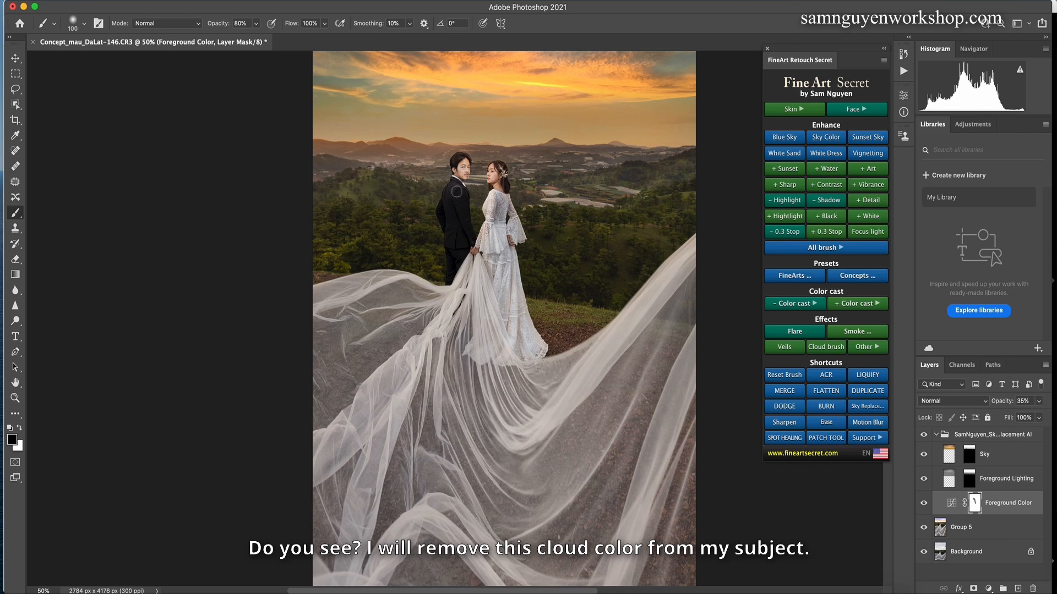
key(bracketright)
key(bracketright)
key(bracketright)
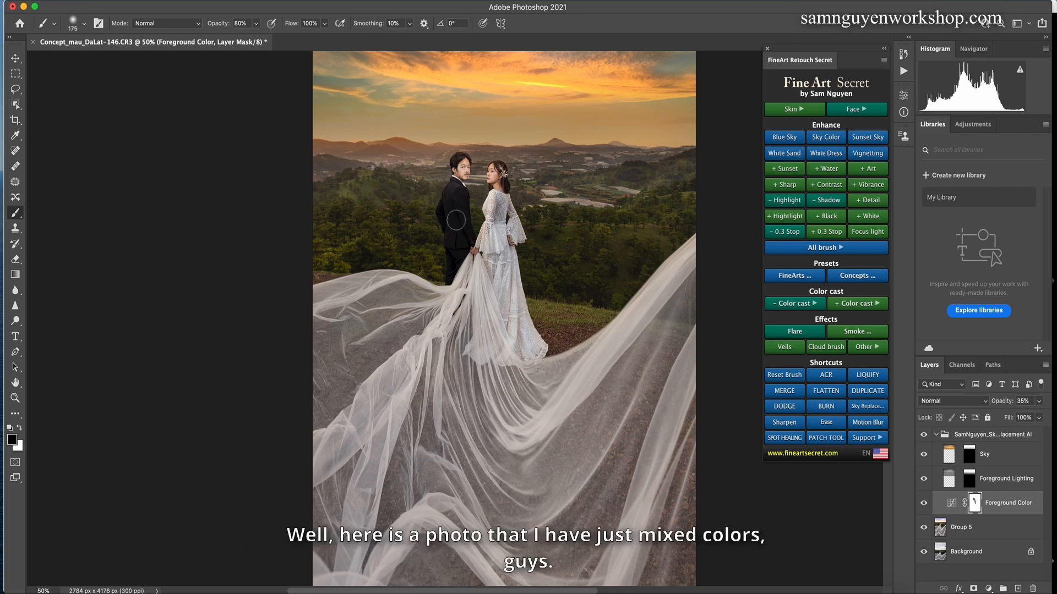
- Paint black on the Foreground Color layer mask over both sides of the spread veil at 80% opacity with a 400 to 500 px brush
key(bracketright)
key(bracketright)
key(bracketright)
key(bracketright)
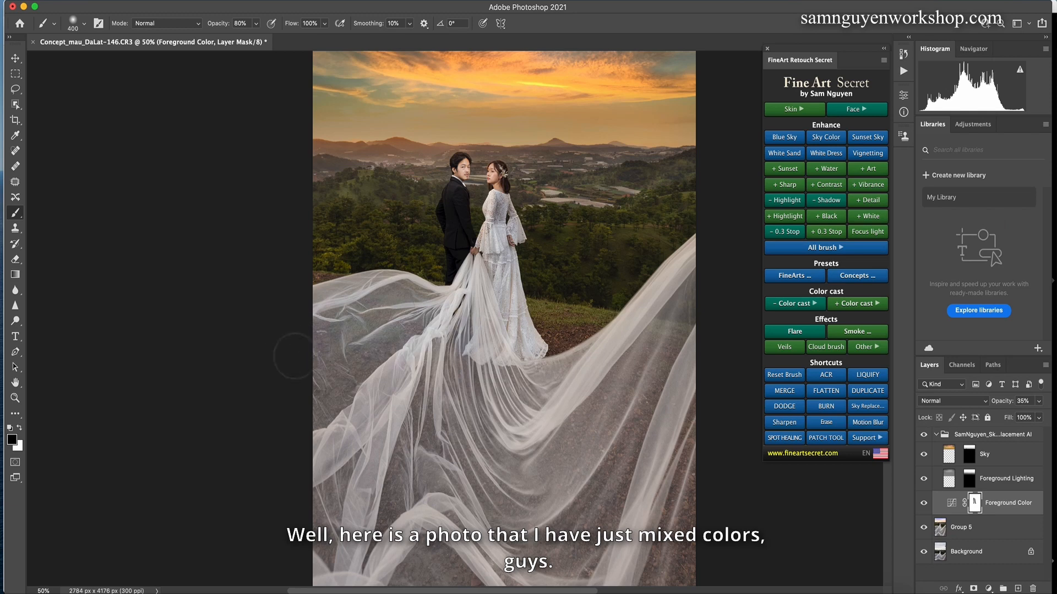
key(bracketright)
mouse_move(330, 429)
mouse_down()
mouse_move(358, 402)
mouse_move(487, 344)
mouse_up()
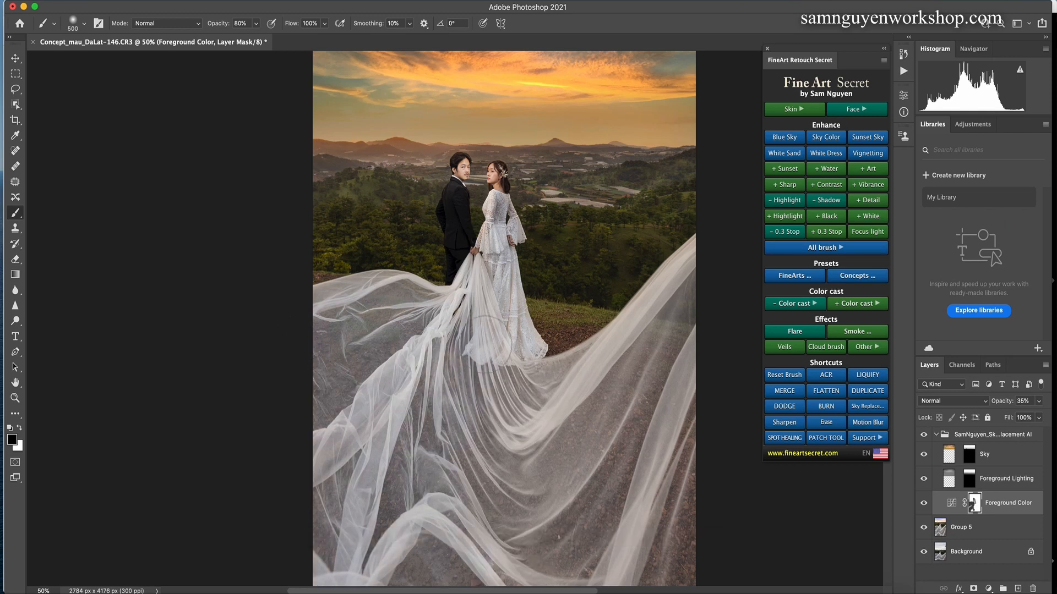
key(bracketleft)
key(bracketleft)
key(bracketleft)
key(bracketleft)
key(bracketleft)
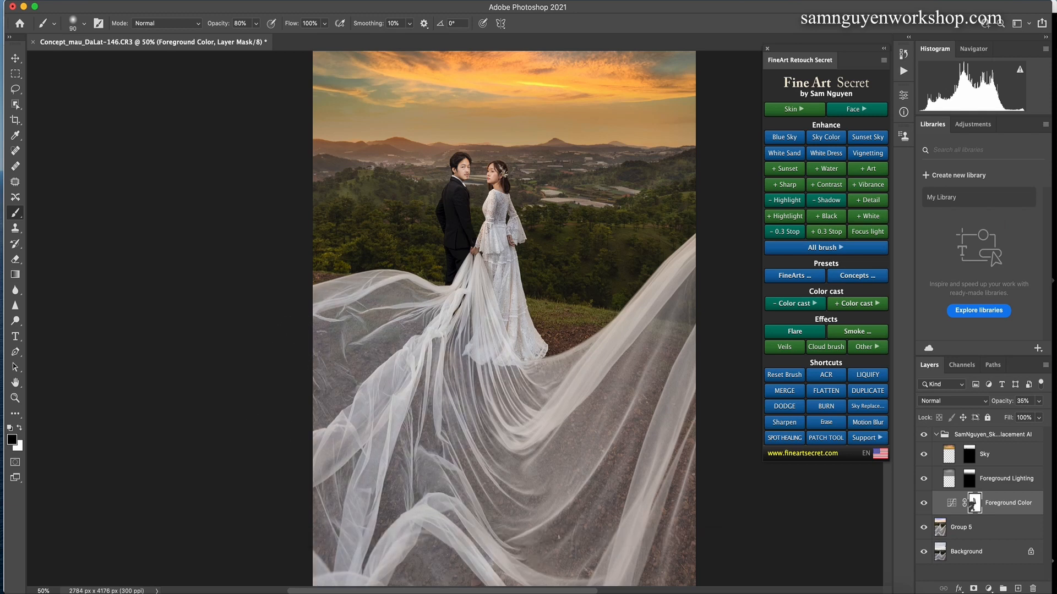
key(bracketright)
key(bracketright)
key(bracketright)
key(bracketright)
key(bracketright)
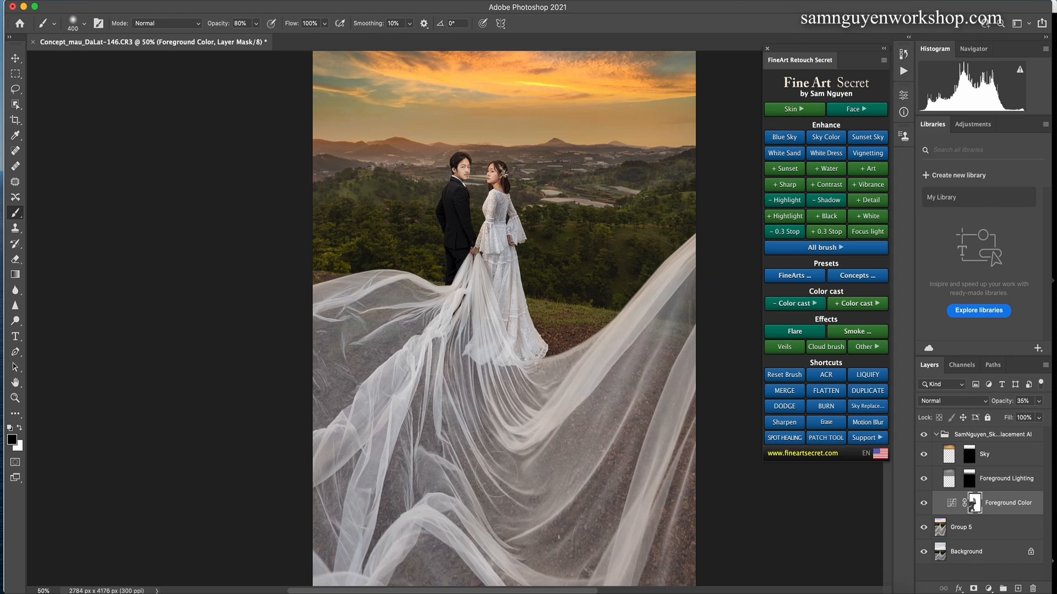
- Extend the black mask painting over the rest of the veil down to the photo's lower edge, reducing the brush from 400 to 125 px
key(super+minus)
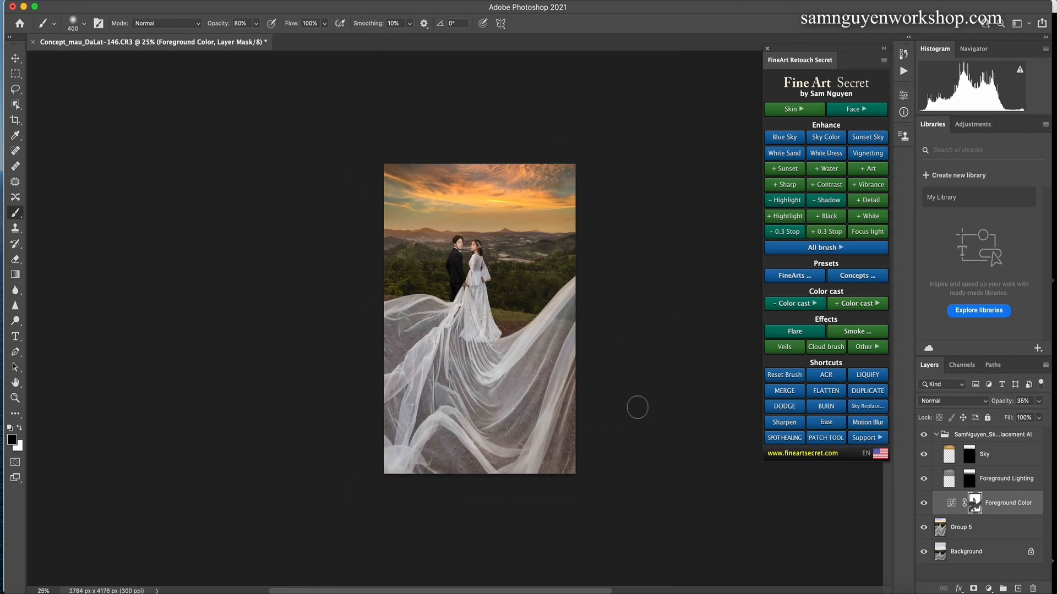
key(bracketright)
key(bracketright)
key(bracketright)
key(bracketright)
key(bracketright)
key(bracketright)
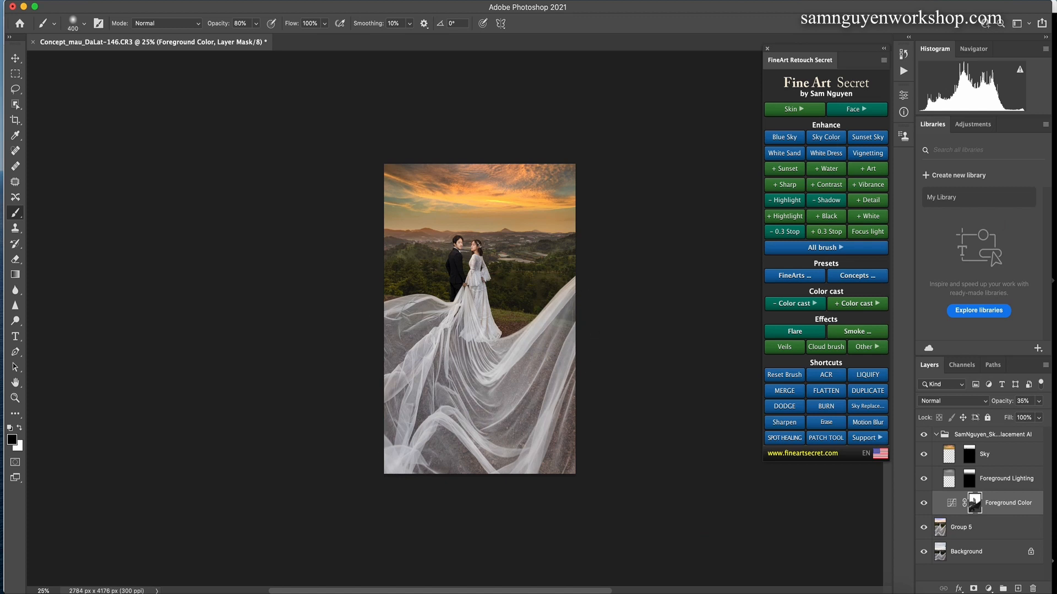
key(bracketleft)
key(bracketleft)
key(bracketleft)
key(bracketleft)
key(bracketright)
key(bracketright)
key(bracketright)
key(bracketright)
key(bracketleft)
key(bracketleft)
key(bracketleft)
key(bracketleft)
- Toggle the sky replacement group's visibility to compare the recolored photo before and after the golden sky
click(922, 437)
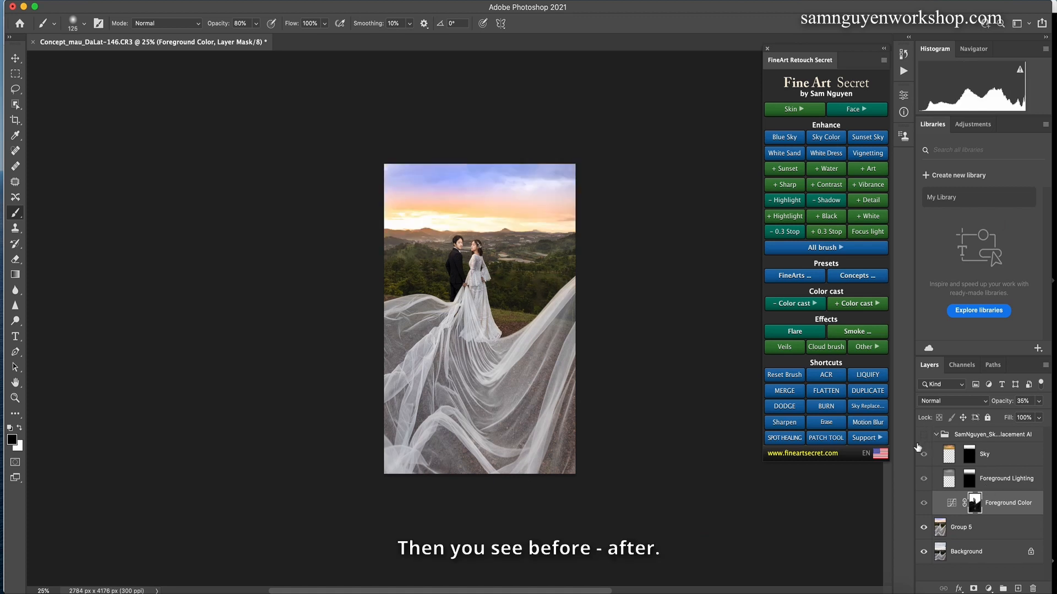
click(922, 439)
click(922, 441)
click(922, 437)
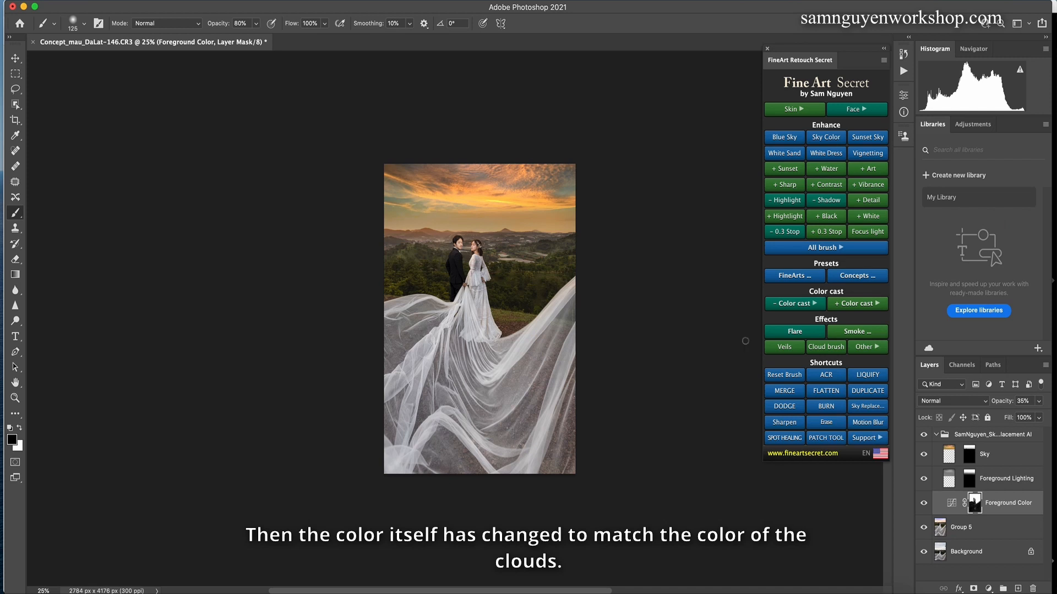
click(924, 435)
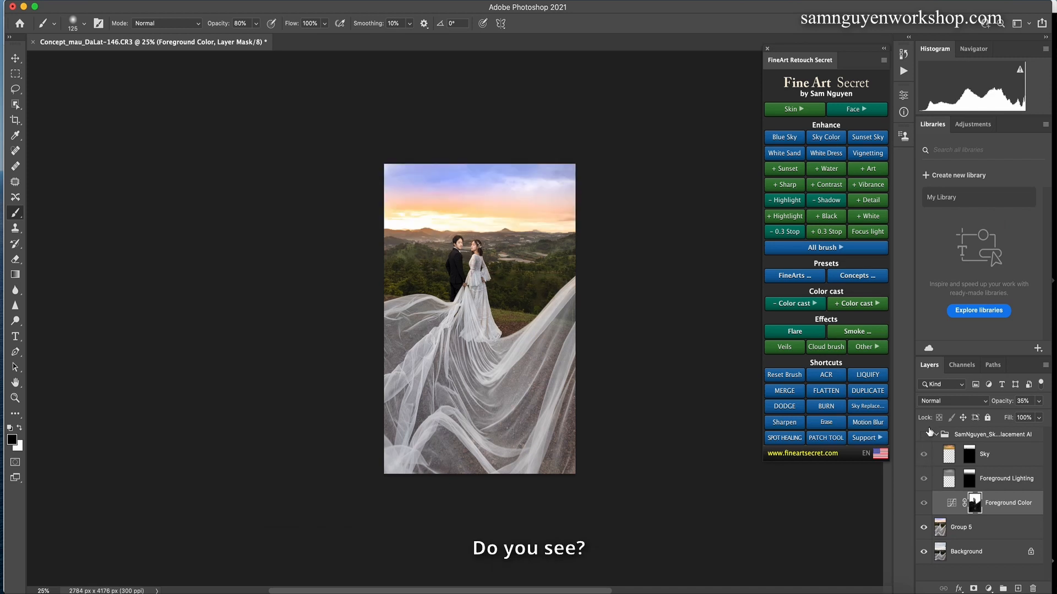
click(924, 434)
click(924, 434)
click(923, 435)
- Merge the visible layers into a new layer above the sky group and burn the veil at 10% midtones exposure with a 250 to 700 px brush
click(985, 435)
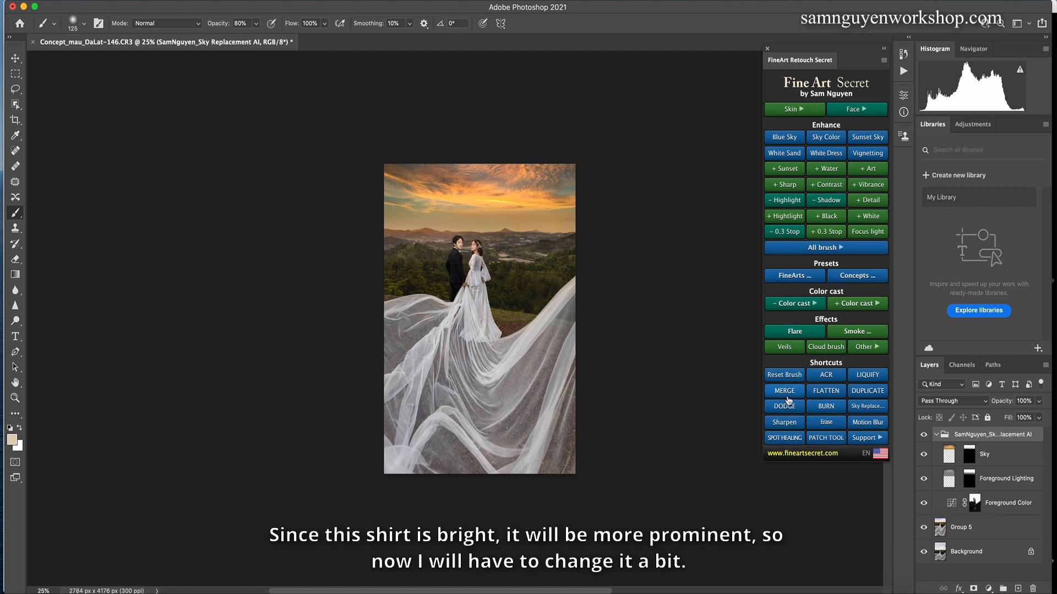
click(784, 391)
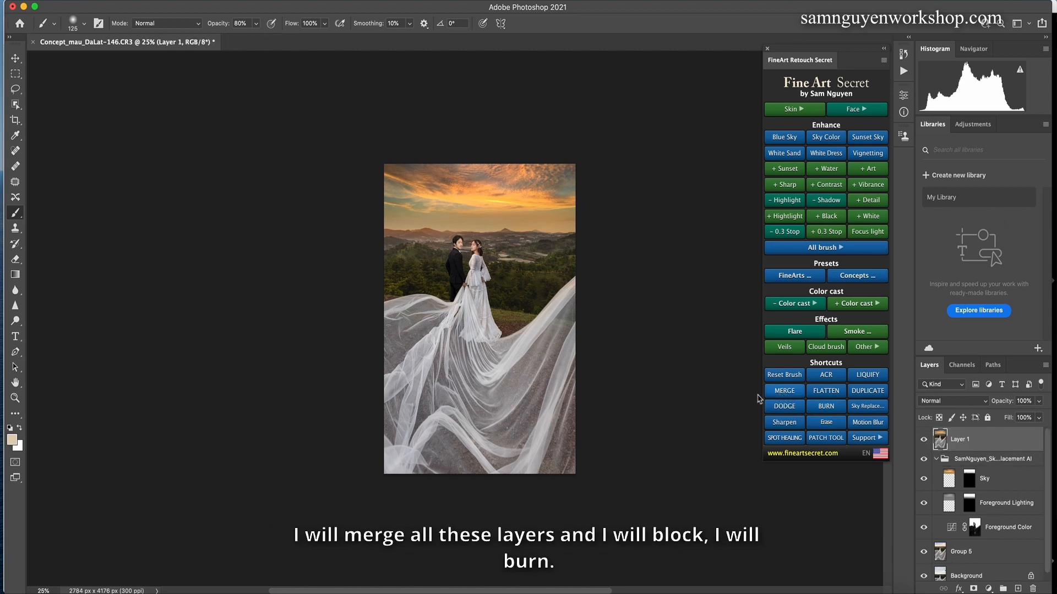
click(826, 407)
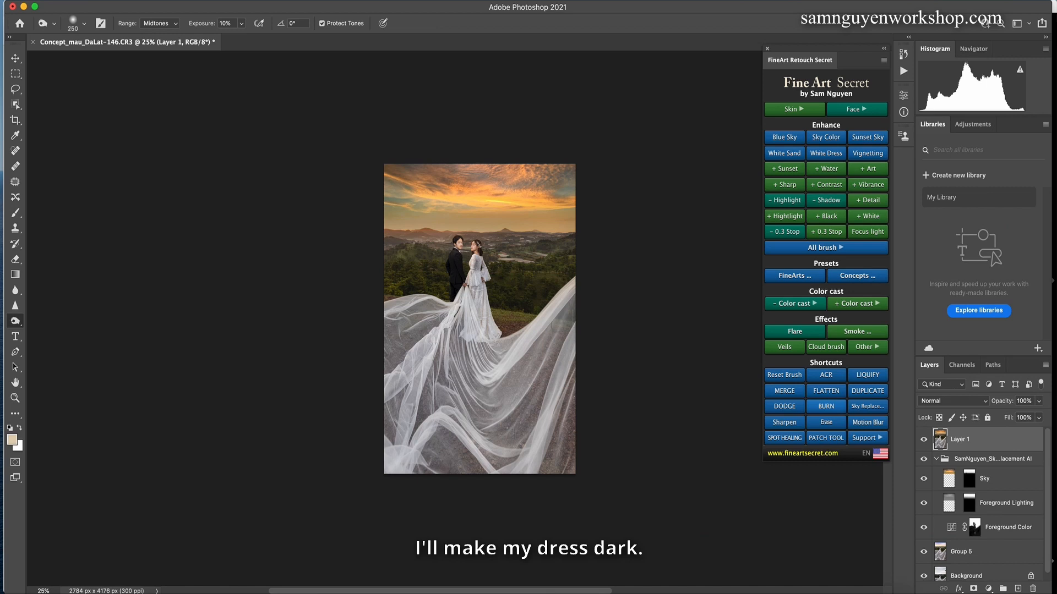
key(bracketright)
key(bracketright)
key(bracketright)
key(bracketright)
key(bracketright)
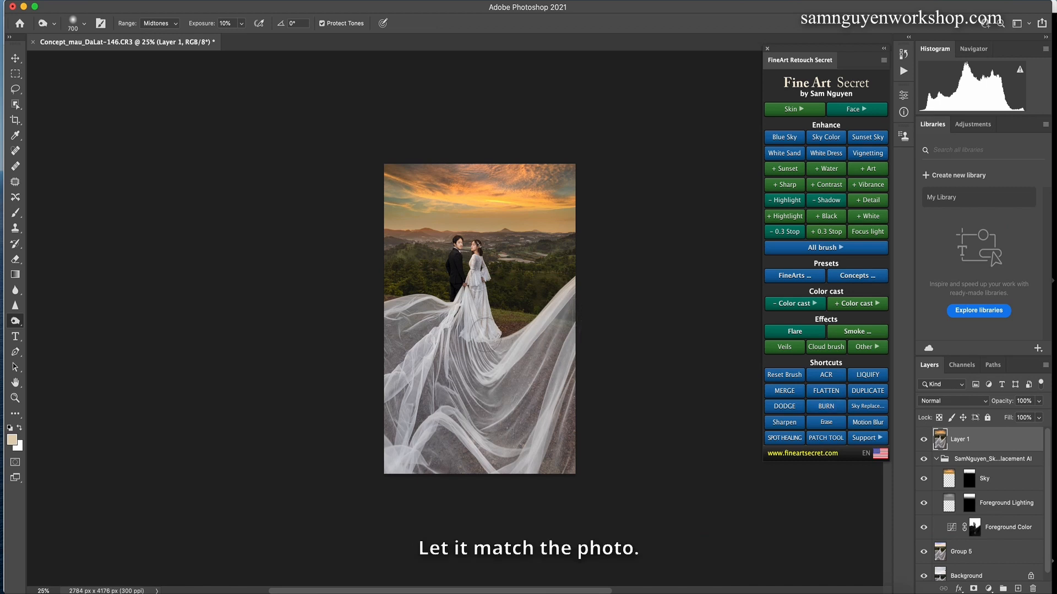
- Darken more of the bright veil toward the photo's lower-left corner with the Burn tool, varying the brush between 200 and 900 px
key(bracketleft)
key(bracketleft)
key(bracketleft)
key(bracketleft)
key(bracketleft)
key(bracketleft)
key(bracketleft)
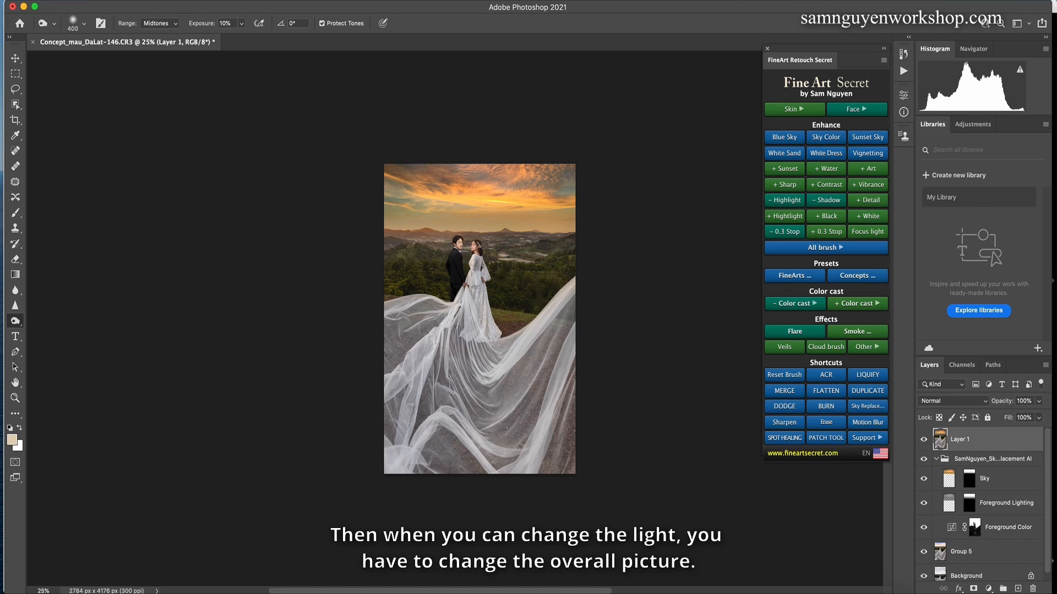
key(bracketright)
key(bracketright)
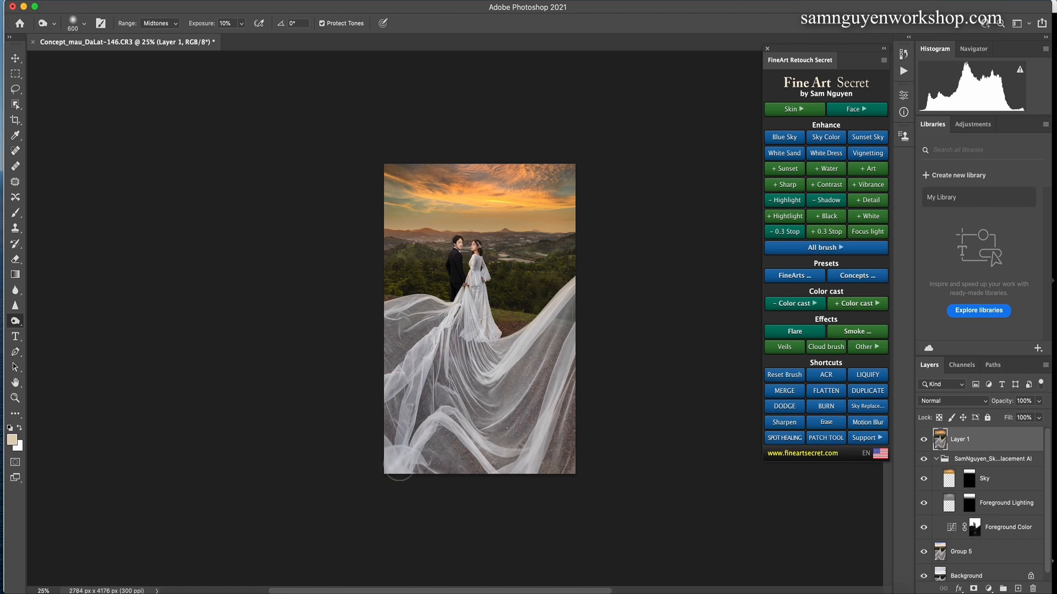
key(bracketright)
key(bracketright)
key(bracketright)
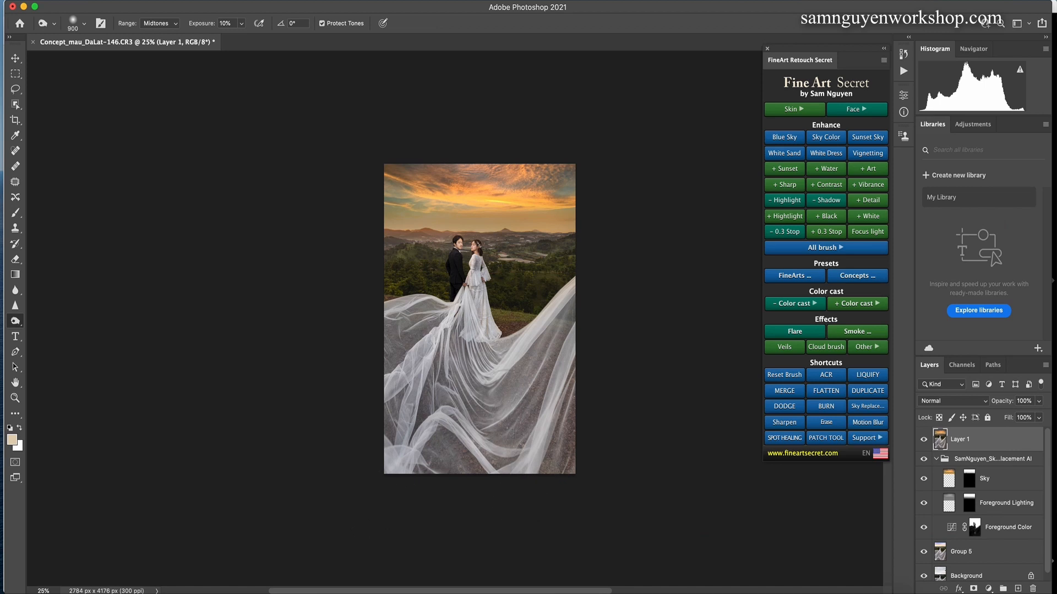
key(bracketleft)
key(bracketleft)
key(bracketleft)
key(bracketleft)
key(bracketleft)
key(bracketleft)
key(bracketleft)
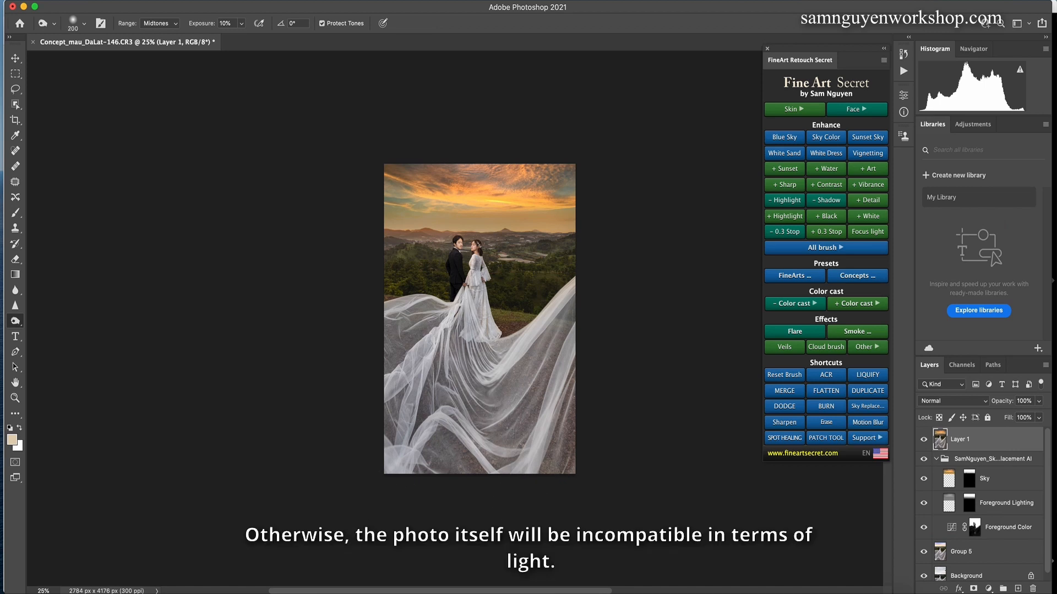
- Burn the veil's right side and lower edge with mostly 500 to 900 px brushes so its brightness matches the dark sky
key(bracketright)
key(bracketright)
key(bracketright)
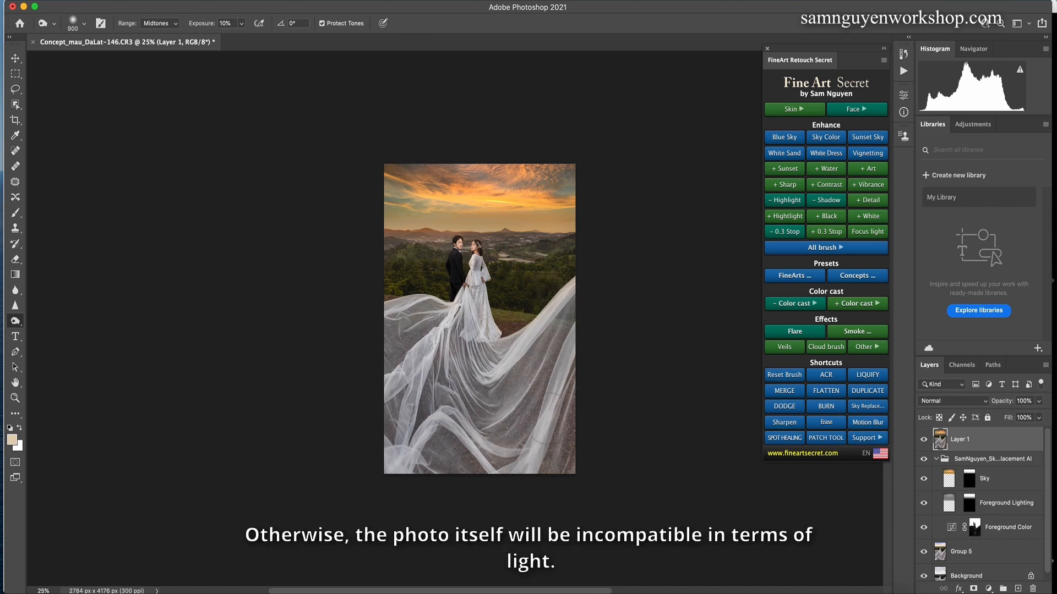
key(bracketleft)
key(bracketleft)
key(bracketleft)
key(bracketleft)
key(bracketleft)
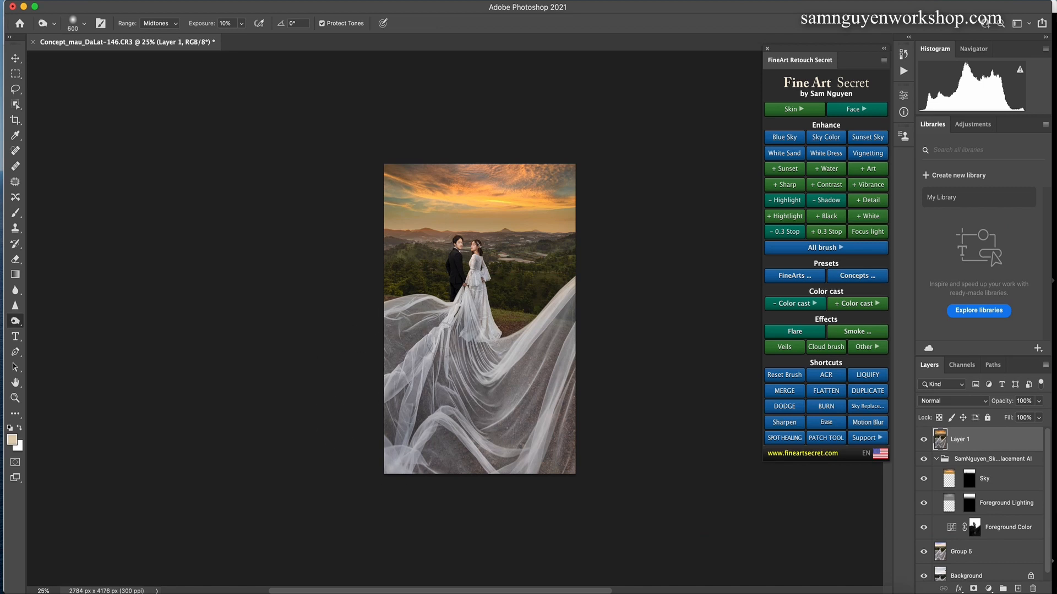
key(bracketright)
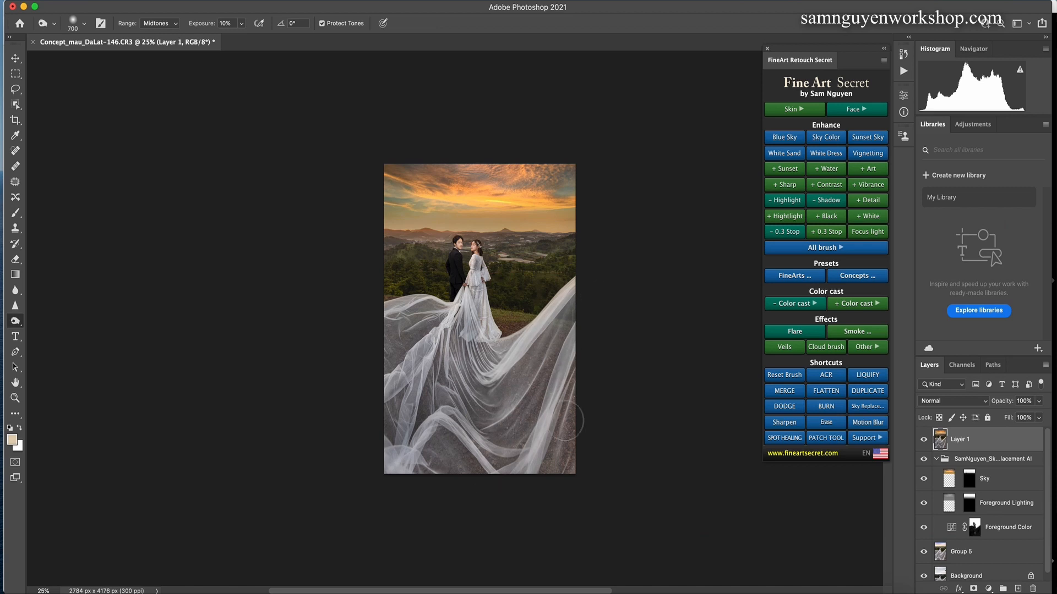
key(bracketleft)
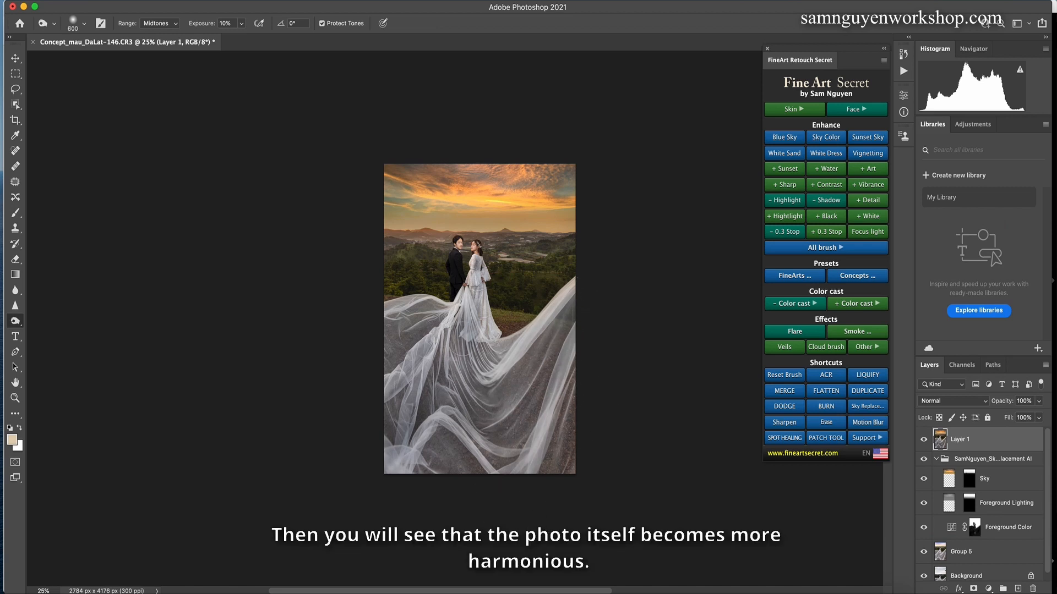
key(bracketright)
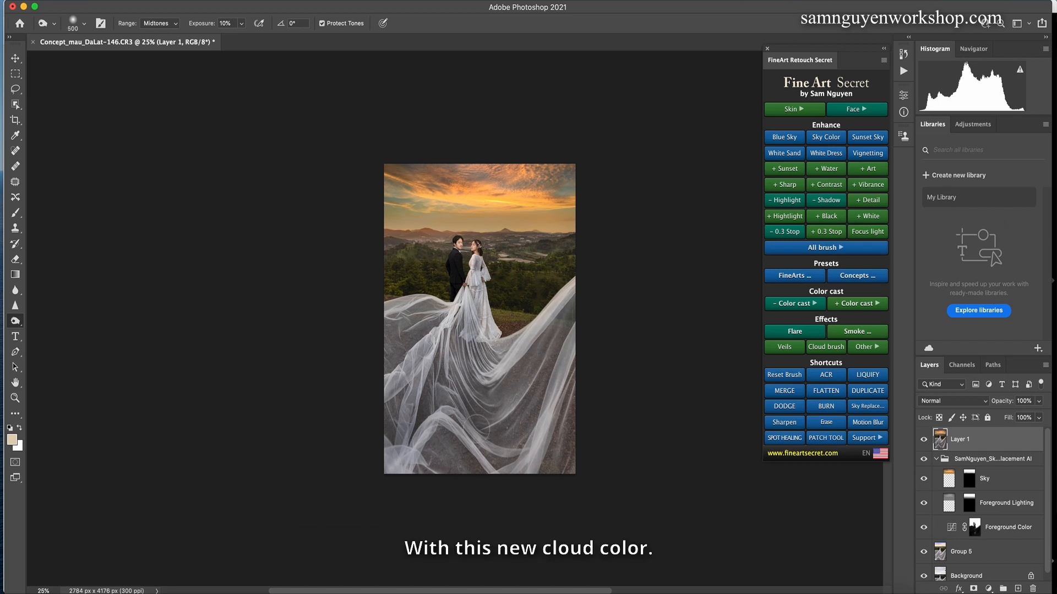
key(bracketright)
key(bracketright)
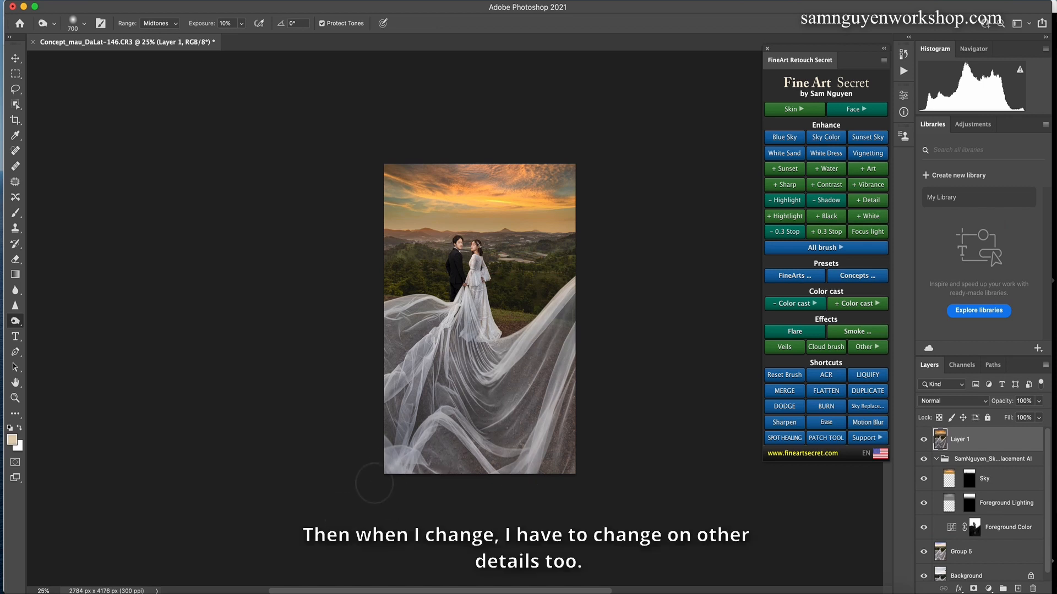
key(bracketleft)
key(bracketleft)
key(bracketleft)
key(bracketleft)
key(bracketleft)
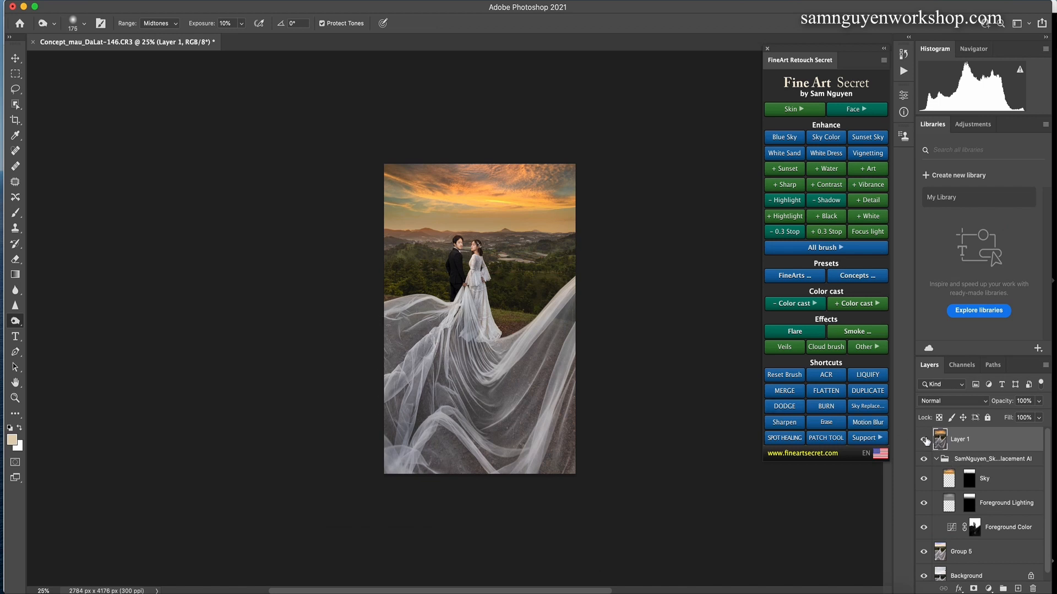
- Compare the photo with and without the burned layer, and group that layer with the sky replacement layers
click(924, 440)
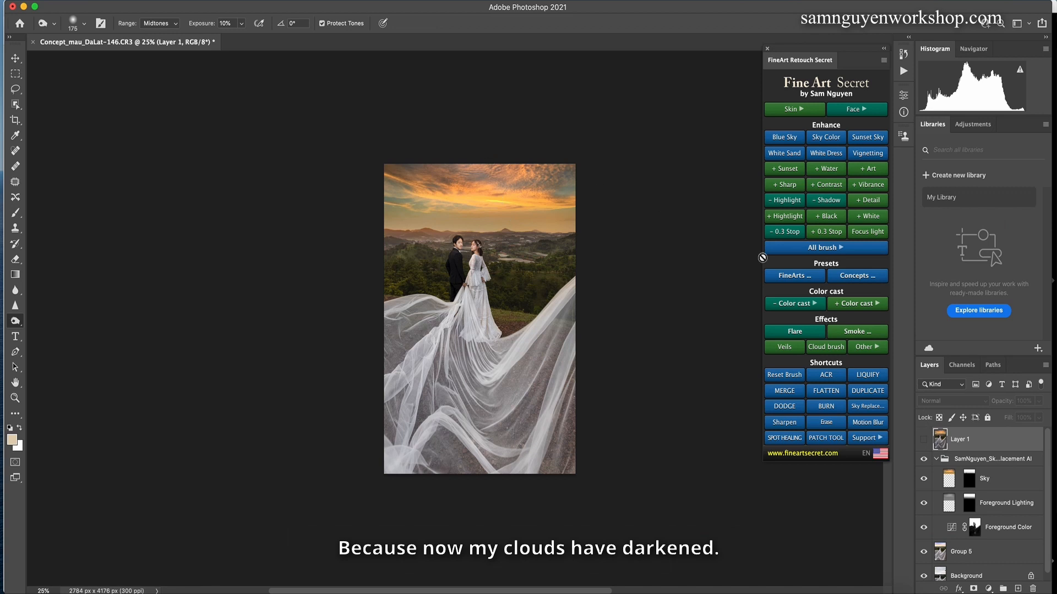
click(924, 440)
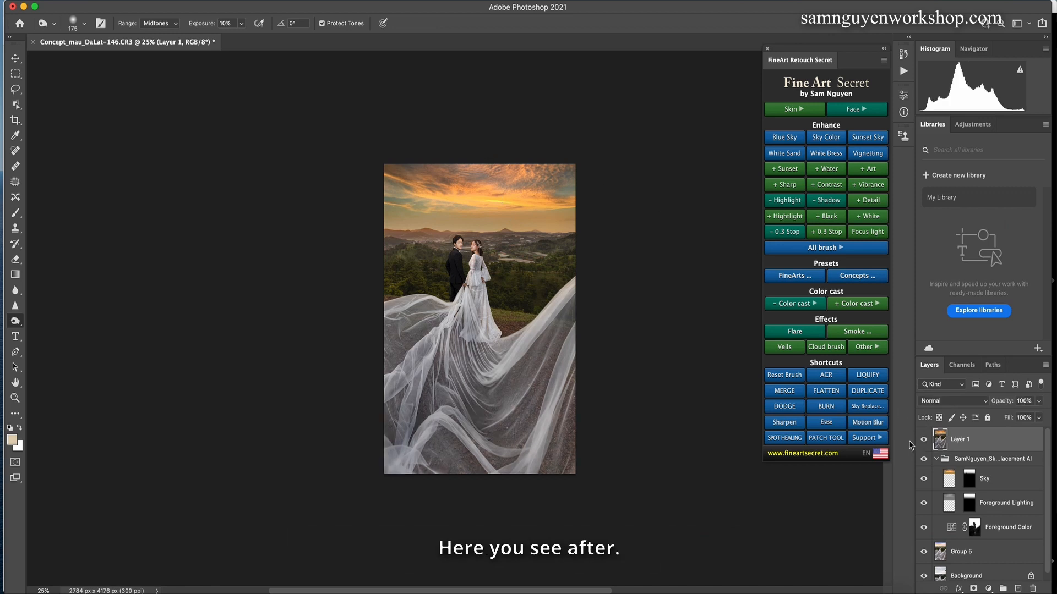
scroll(996, 533, down, 1)
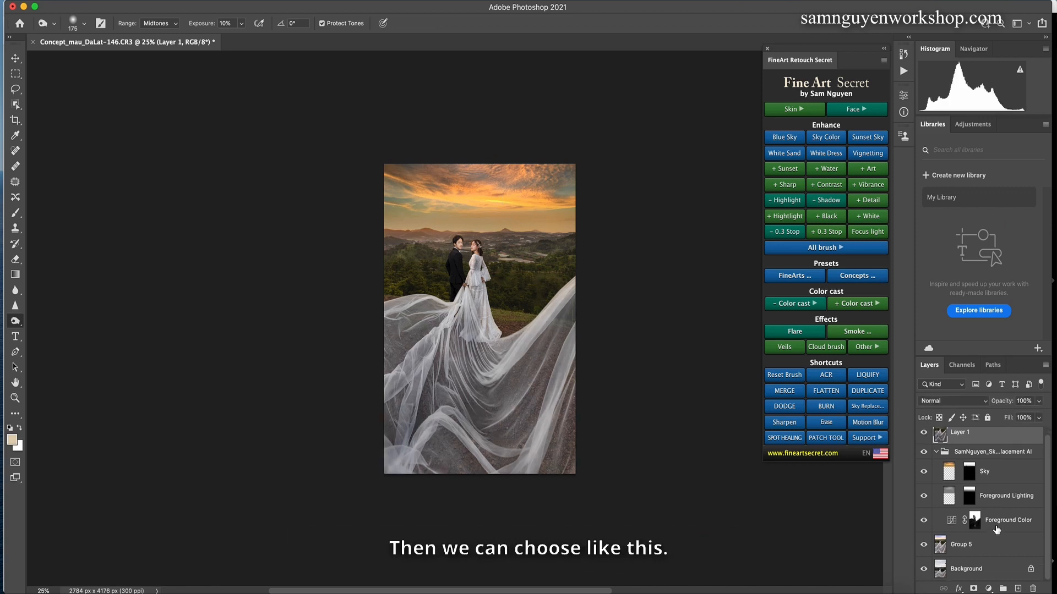
shift+click(996, 529)
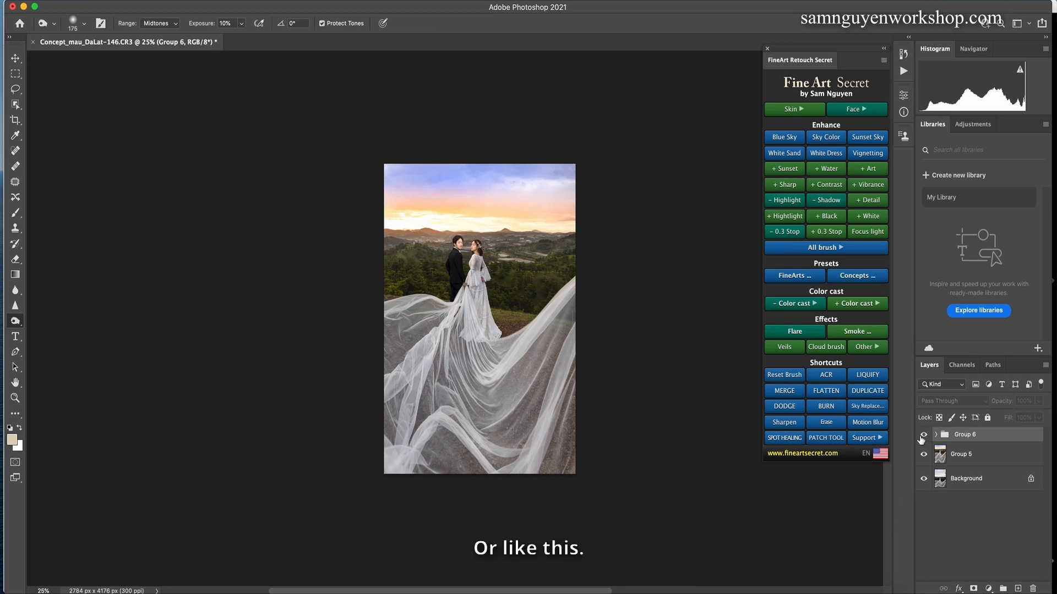
- Toggle the visibility of Group 6 to compare the golden and blue sky versions, leaving the group hidden
click(922, 436)
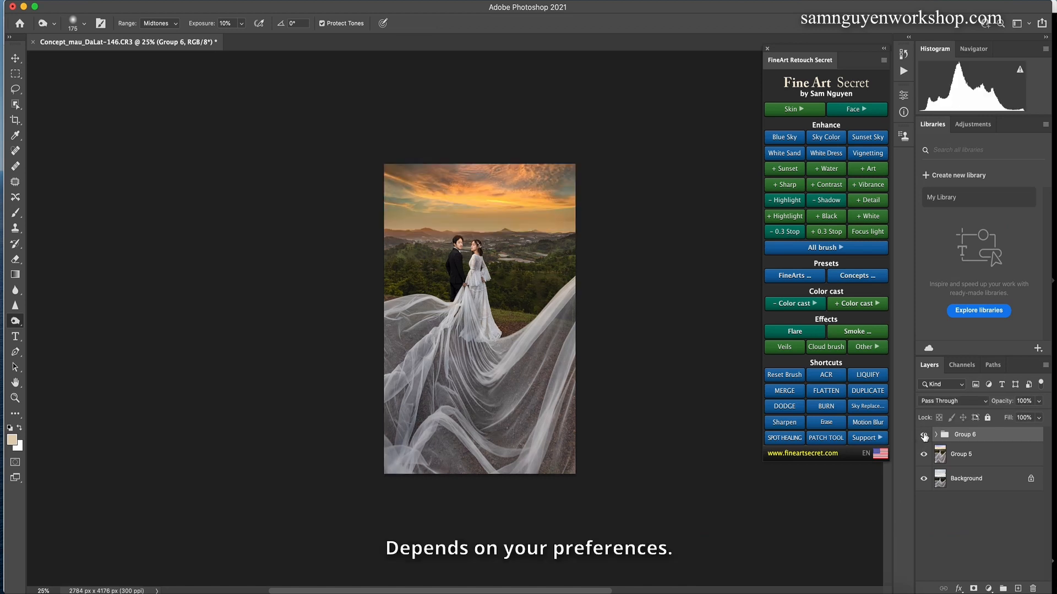
click(923, 435)
click(923, 435)
click(922, 443)
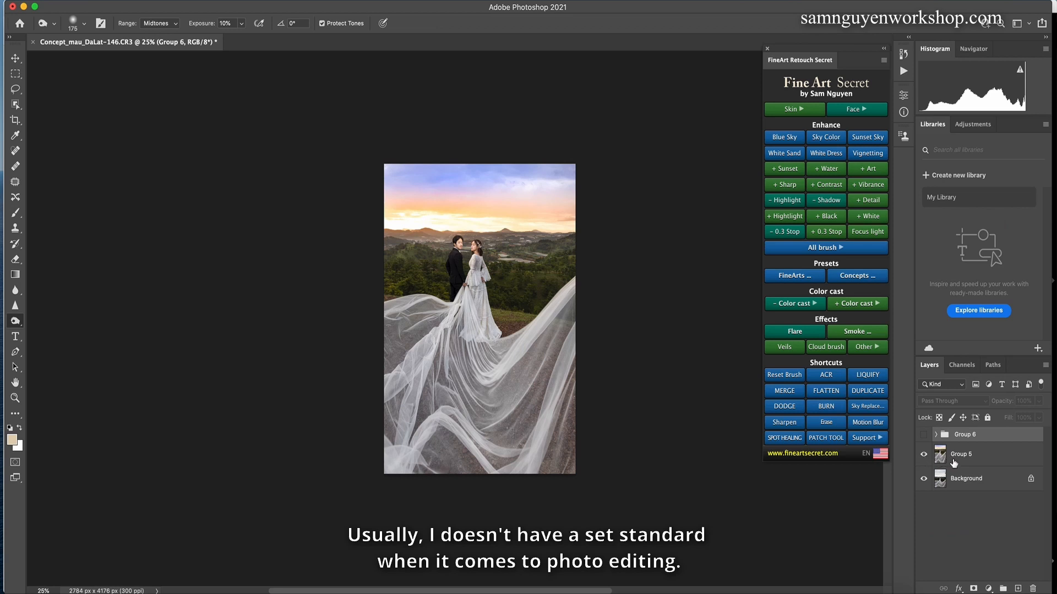
- Duplicate the Group 5 layer and burn the blue sunset sky on the copy at 10% midtones exposure with a 400 to 800 px brush
click(952, 462)
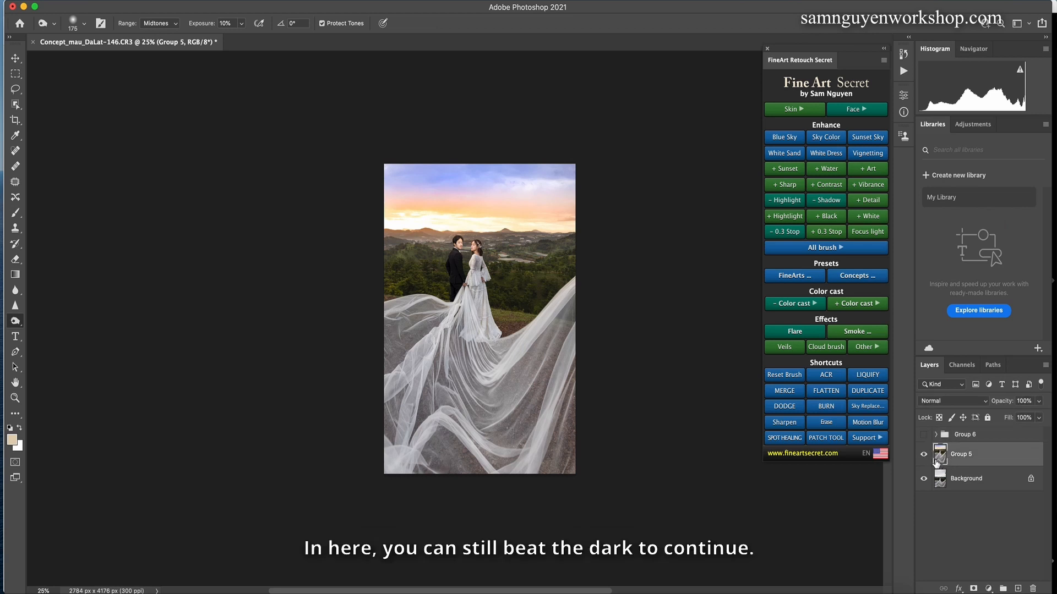
key(super+j)
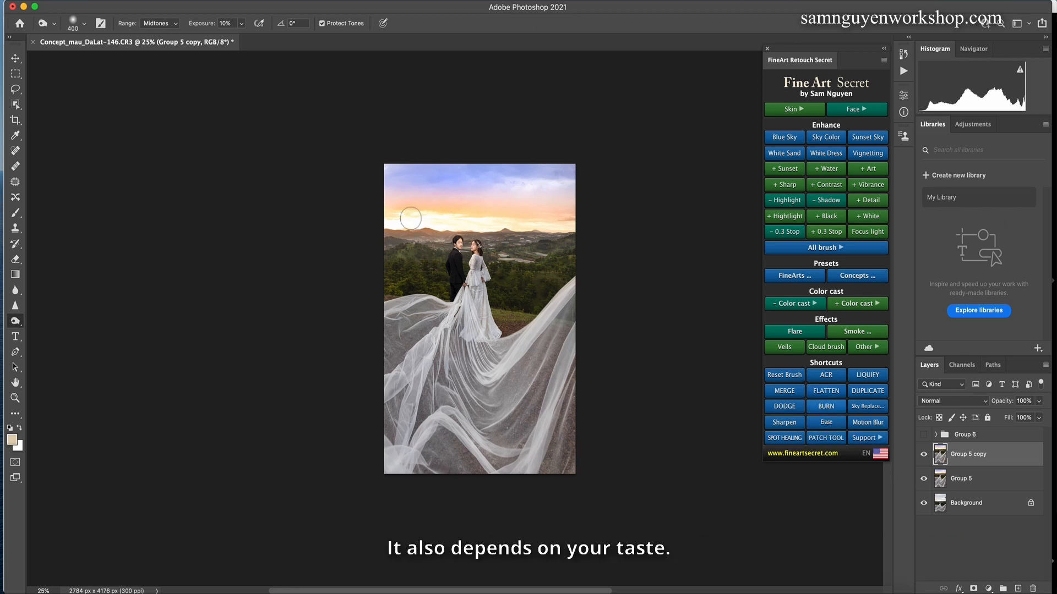
key(bracketright)
key(bracketright)
key(bracketright)
key(bracketright)
key(bracketright)
key(bracketright)
key(bracketright)
key(bracketright)
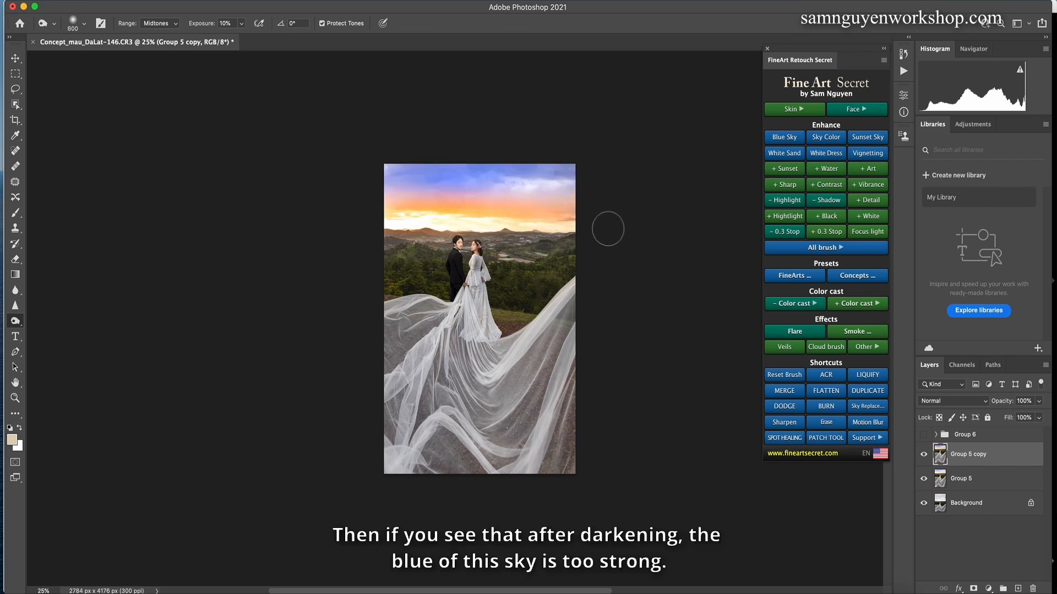
key(bracketleft)
key(bracketleft)
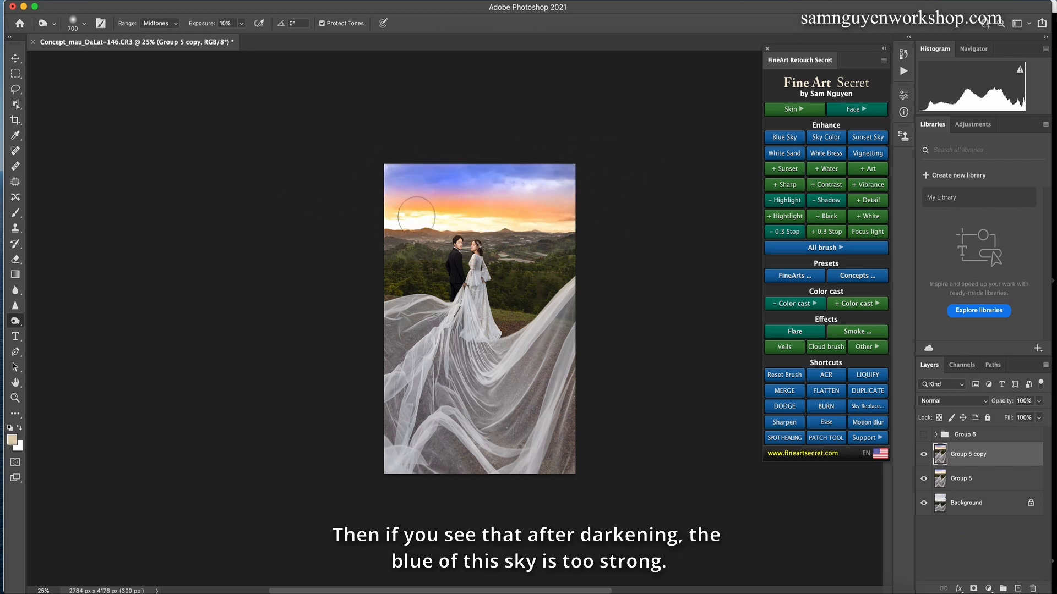
key(bracketright)
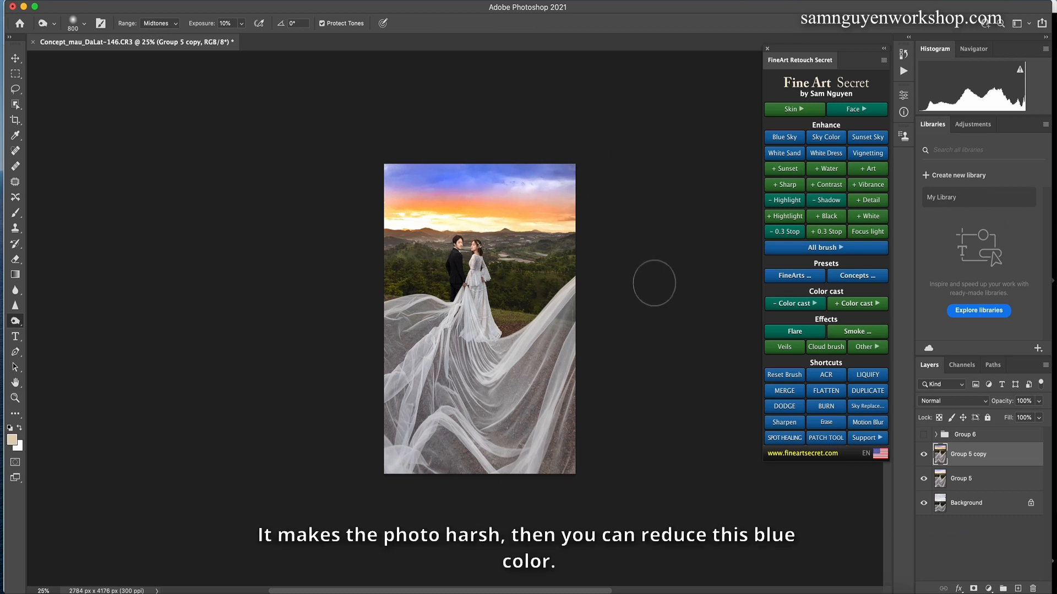
- Subtract blue from the photo's color cast with the FineArt action, lower the resulting layer's opacity to 34%, and compare its effect
click(788, 308)
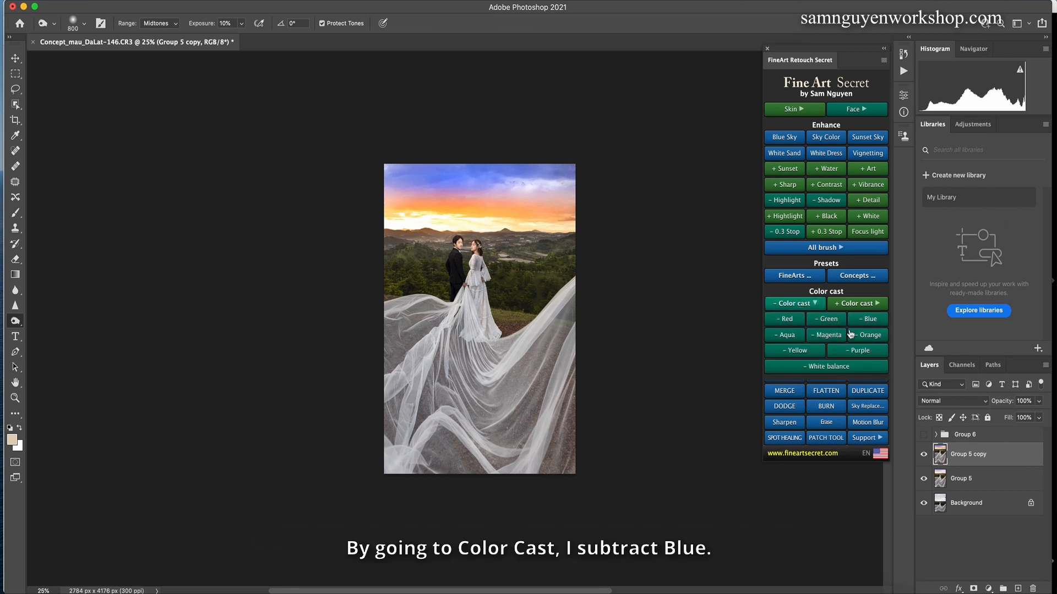
click(858, 320)
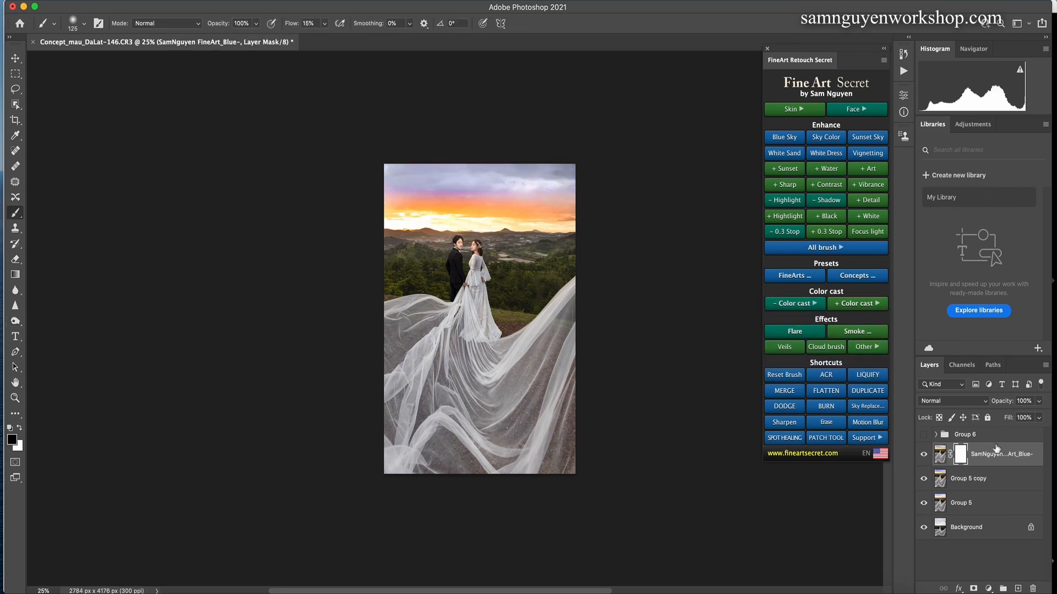
drag(1037, 408, 1007, 418)
drag(1006, 418, 1005, 417)
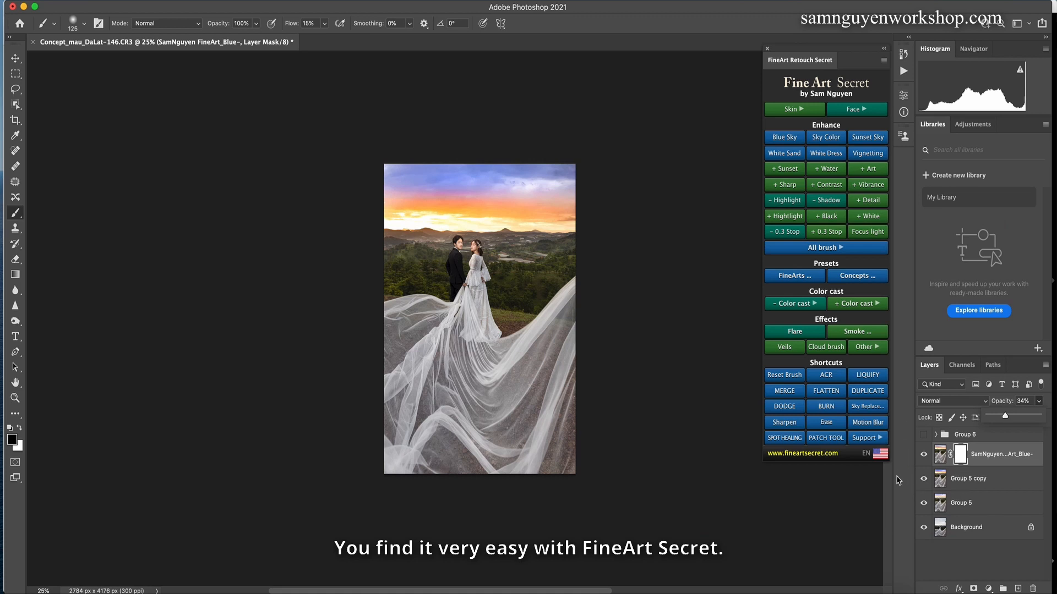
click(923, 454)
click(924, 455)
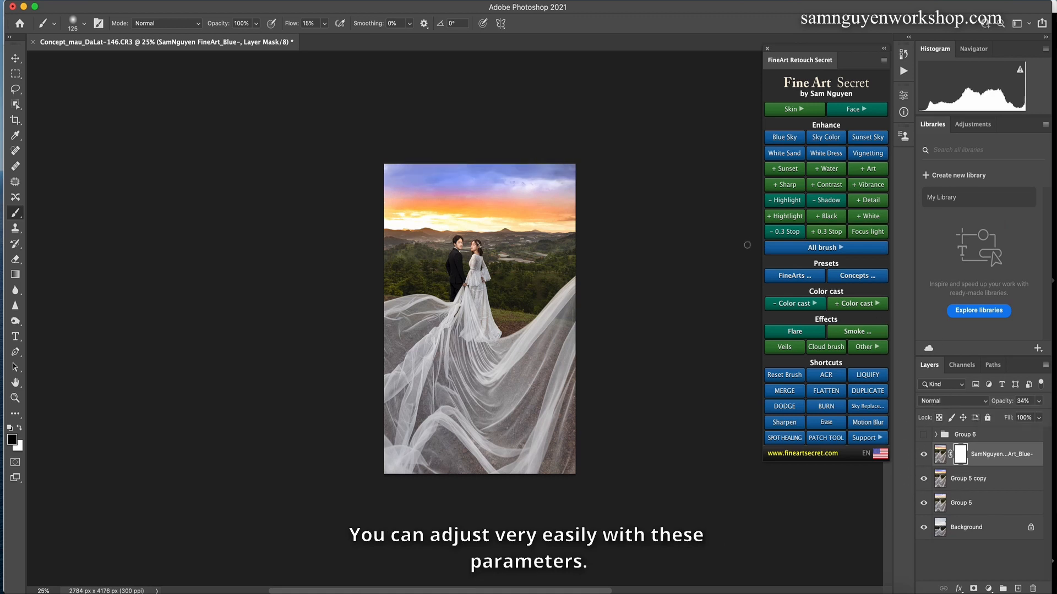
- Group the three blue sunset sky layers and compare the group with the original photo and the golden version, leaving both groups visible
click(974, 503)
key(super+g)
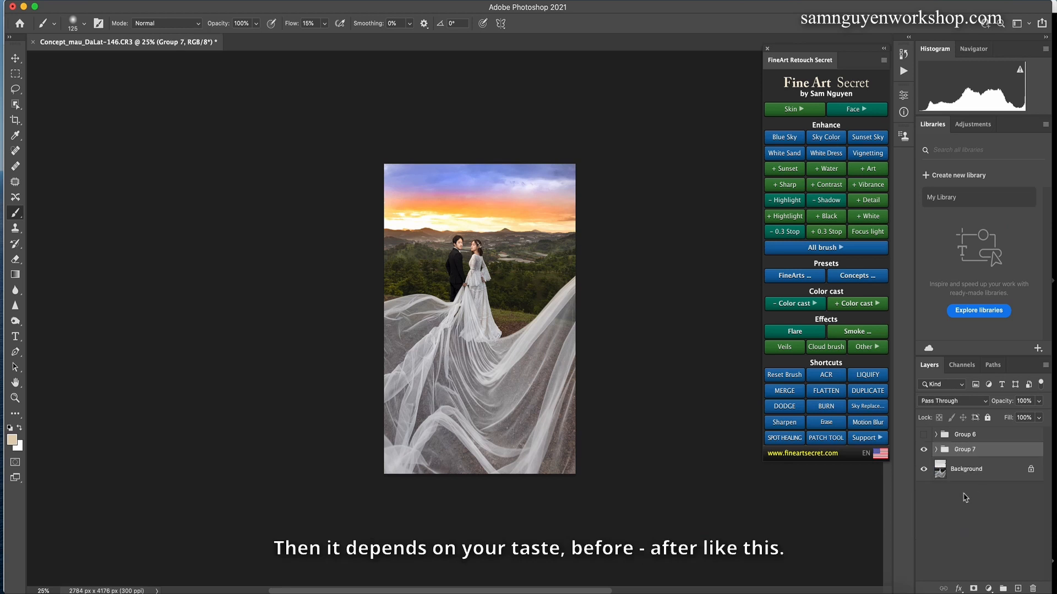
click(924, 450)
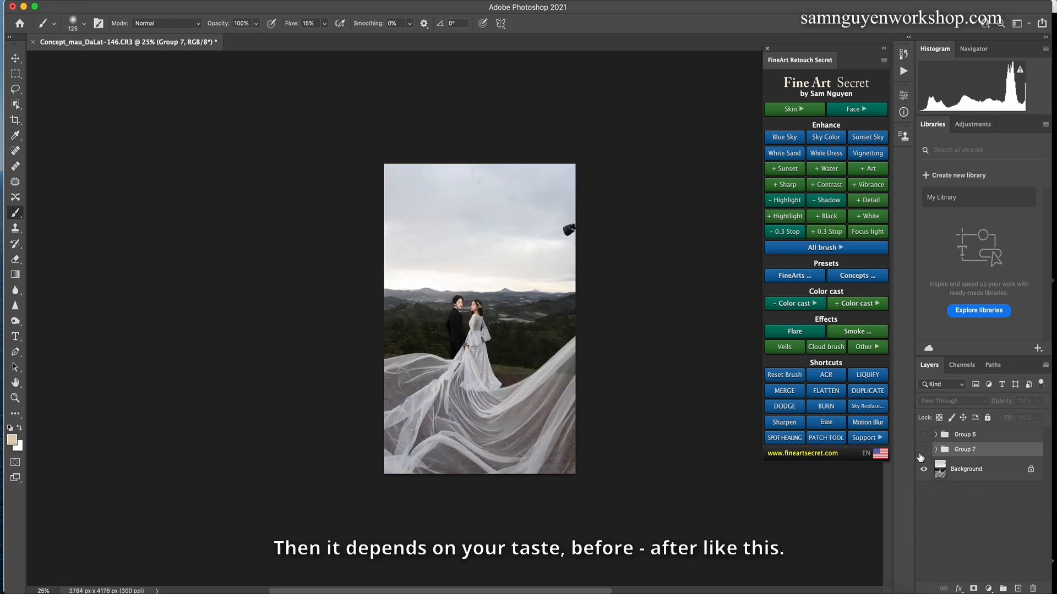
click(923, 449)
click(923, 435)
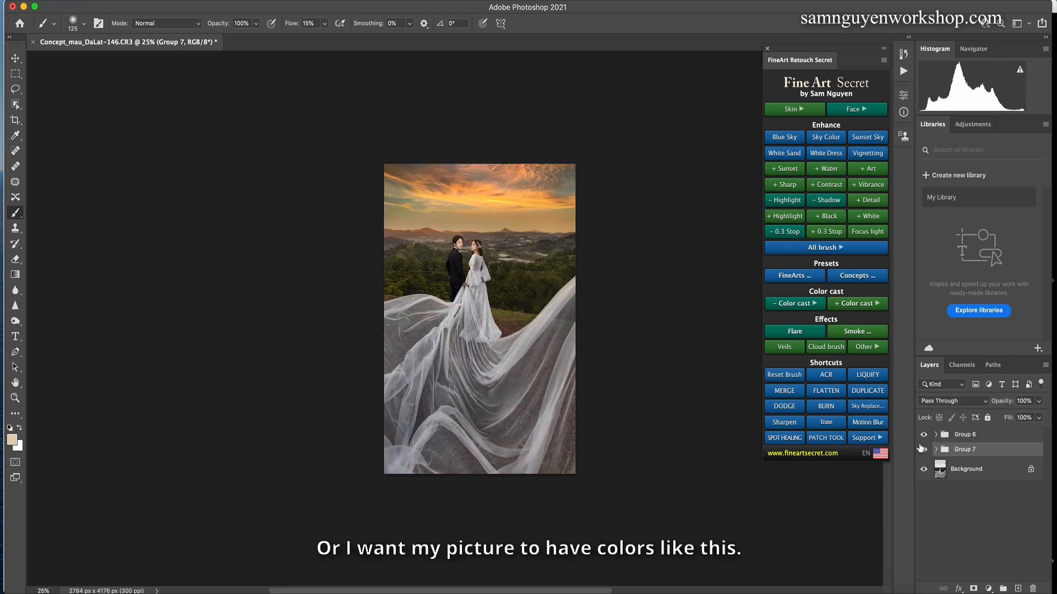